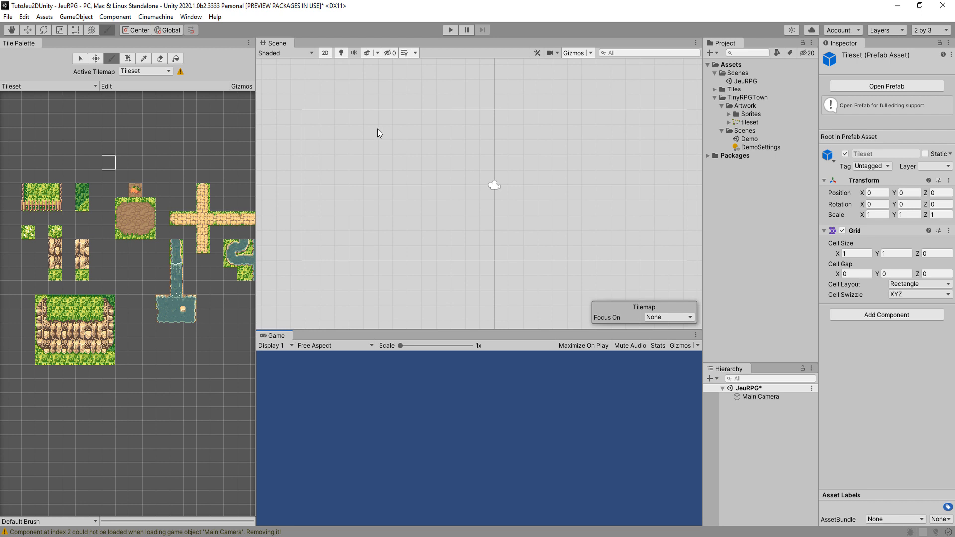
Narrow the tile palette area to give the scene view more width
{"action": "scroll", "coordinate": [542, 174], "scroll_direction": "down", "scroll_amount": 3}
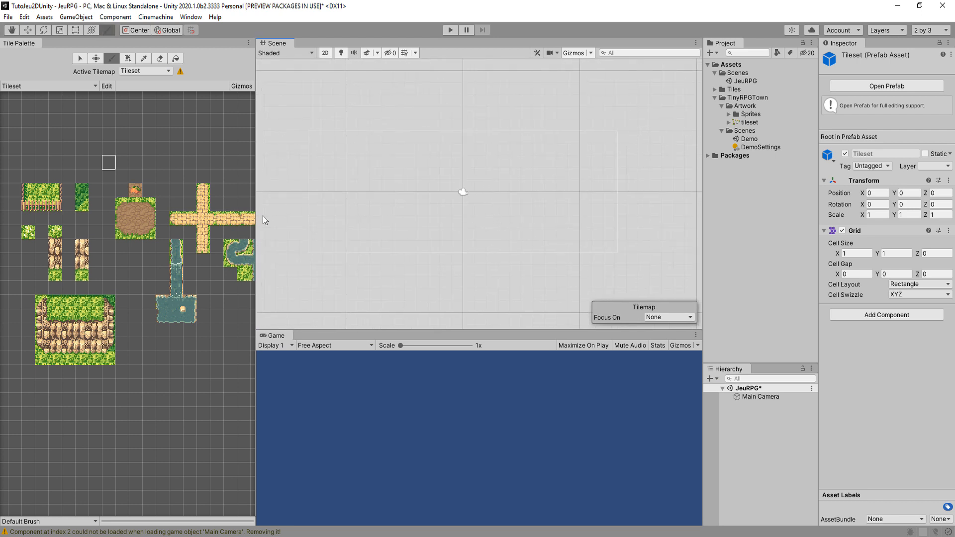
{"action": "left_click_drag", "start_coordinate": [256, 216], "coordinate": [216, 213]}
{"action": "middle_click_drag", "start_coordinate": [152, 202], "coordinate": [142, 201]}
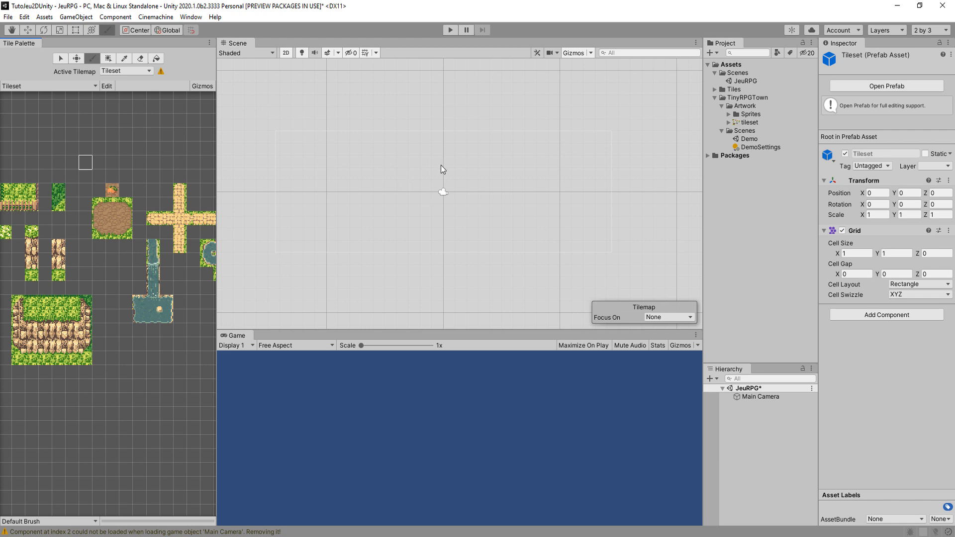
Add a rectangular 2D Tilemap with its parent Grid to the scene and enlarge the Hierarchy area
{"action": "left_click", "coordinate": [70, 16]}
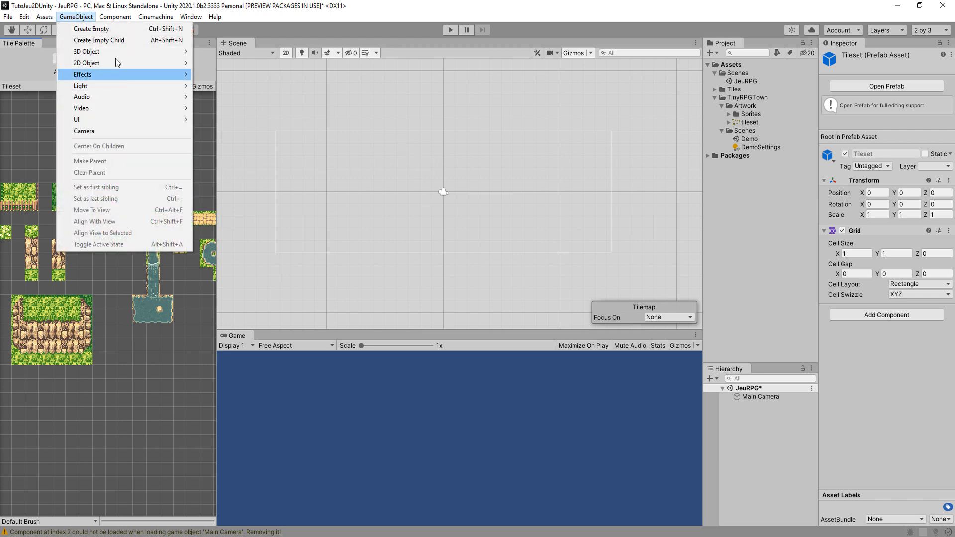
{"action": "mouse_move", "coordinate": [117, 63]}
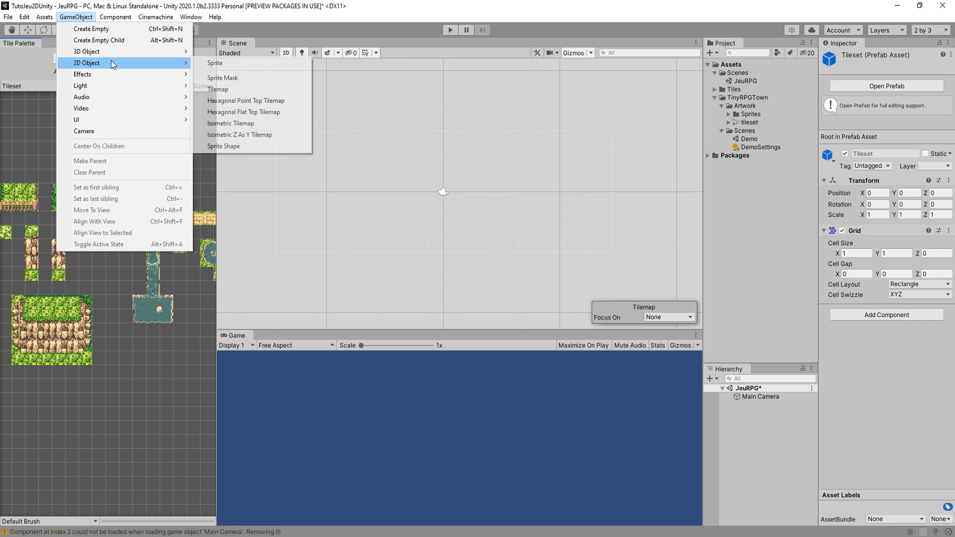
{"action": "left_click", "coordinate": [225, 90]}
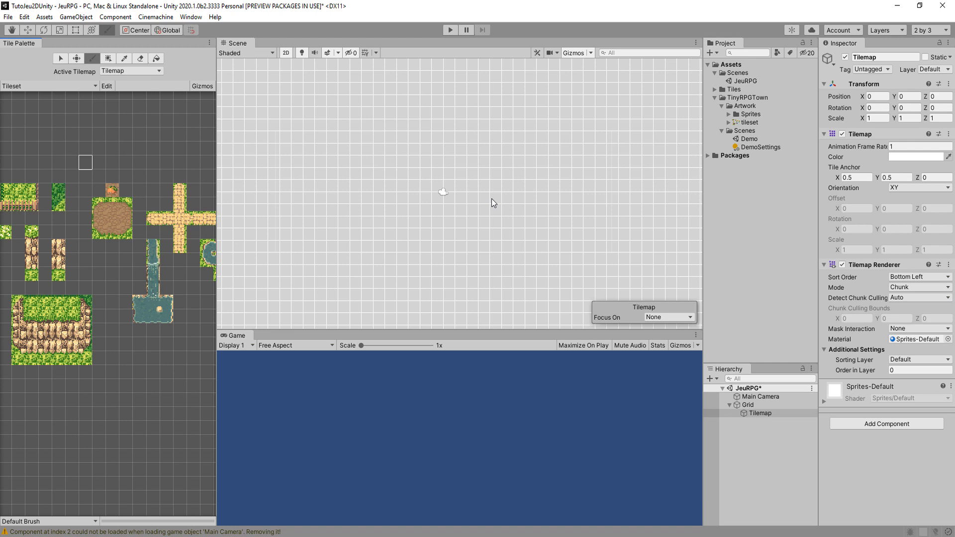
{"action": "left_click", "coordinate": [771, 364]}
{"action": "left_click_drag", "start_coordinate": [771, 364], "coordinate": [770, 335]}
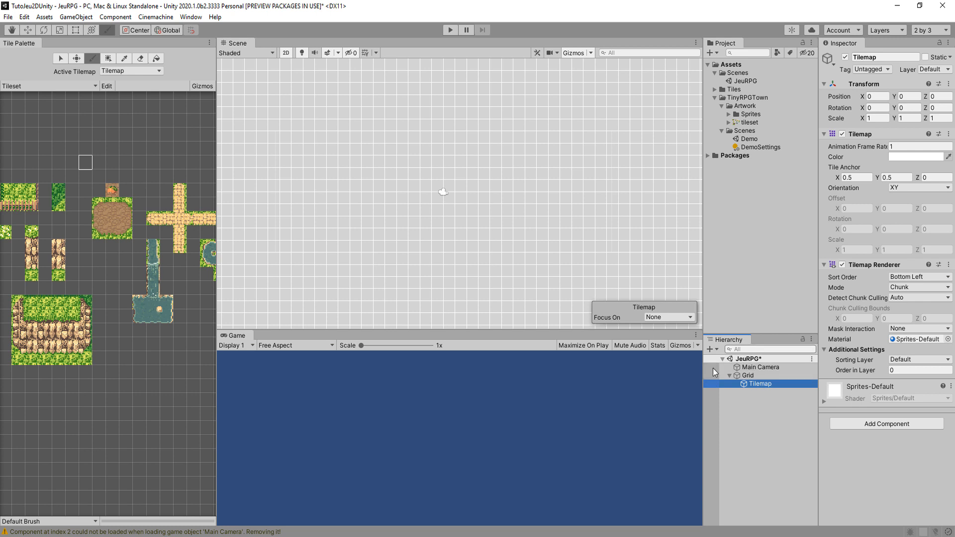
Look over the terrain, fence, path and water tiles available in the Tileset palette
{"action": "left_click", "coordinate": [16, 358]}
{"action": "scroll", "coordinate": [97, 341], "scroll_direction": "down", "scroll_amount": 3}
{"action": "middle_click_drag", "start_coordinate": [111, 340], "coordinate": [65, 333]}
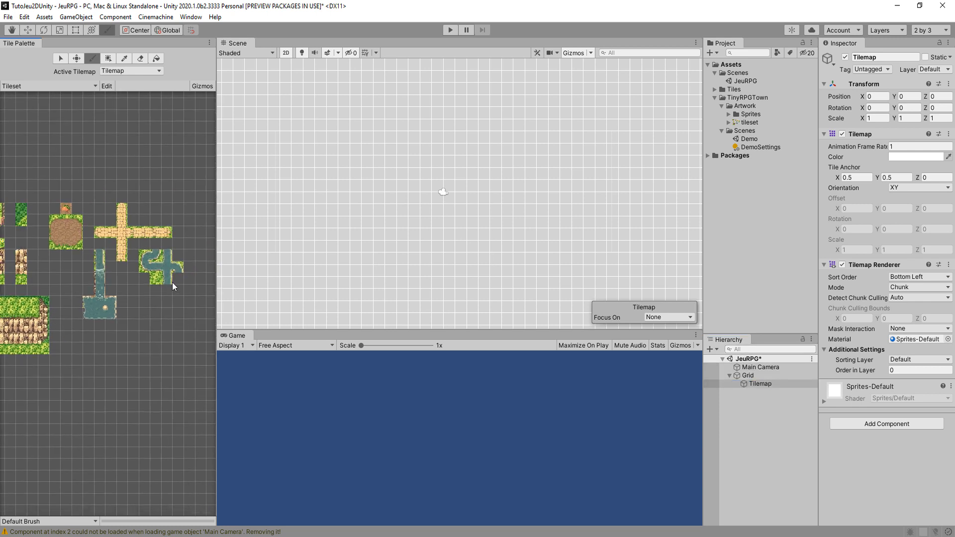
{"action": "middle_click_drag", "start_coordinate": [155, 281], "coordinate": [196, 274]}
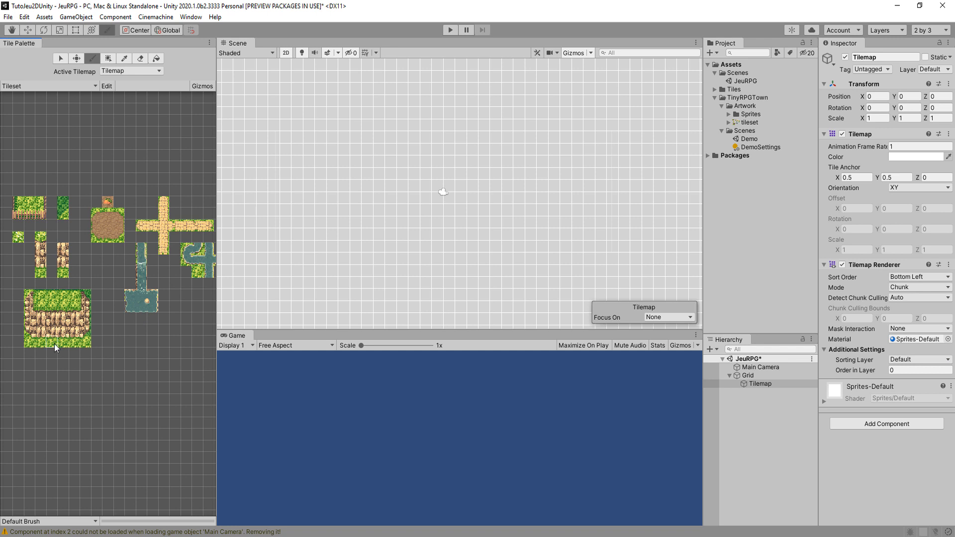
{"action": "scroll", "coordinate": [123, 289], "scroll_direction": "up", "scroll_amount": 6}
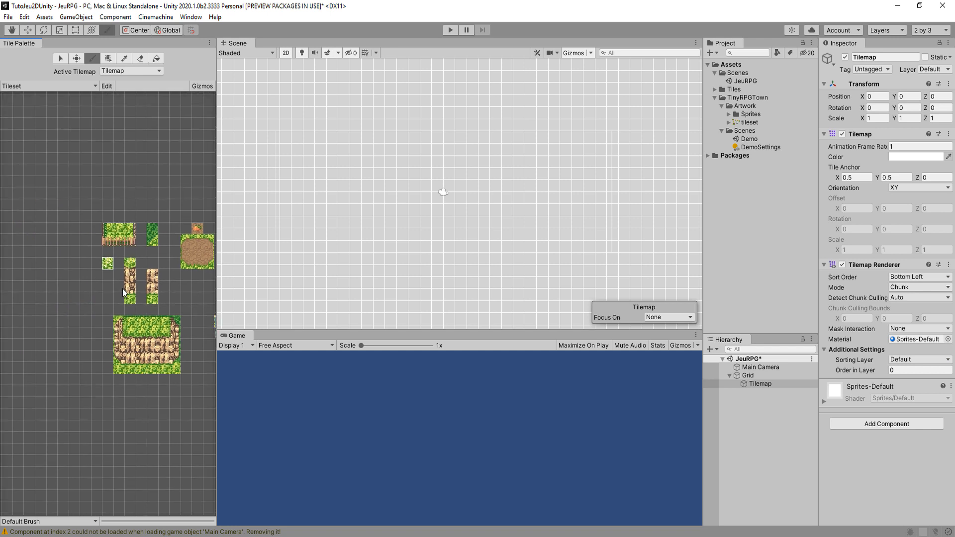
{"action": "scroll", "coordinate": [107, 272], "scroll_direction": "up", "scroll_amount": 1}
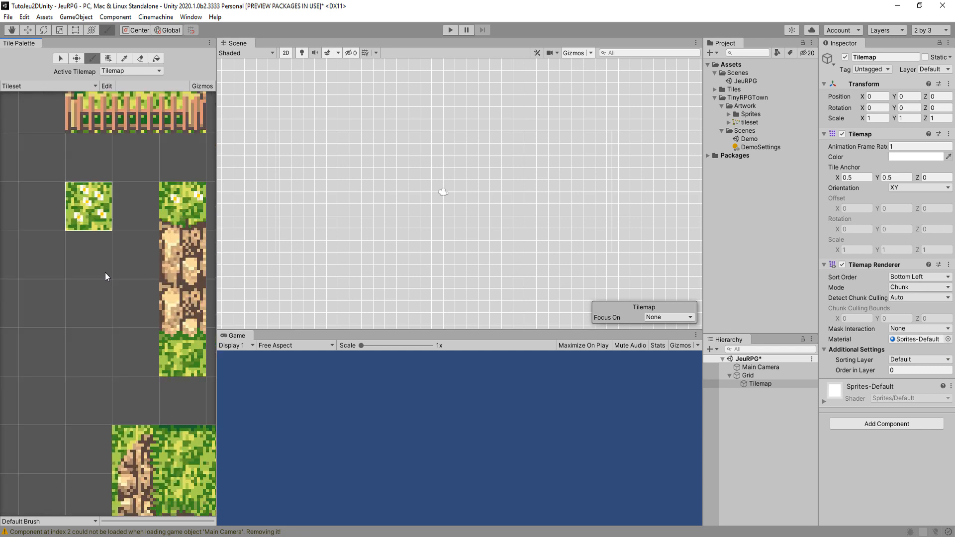
{"action": "scroll", "coordinate": [106, 272], "scroll_direction": "down", "scroll_amount": 1}
{"action": "left_click", "coordinate": [149, 320]}
{"action": "scroll", "coordinate": [90, 228], "scroll_direction": "down", "scroll_amount": 3}
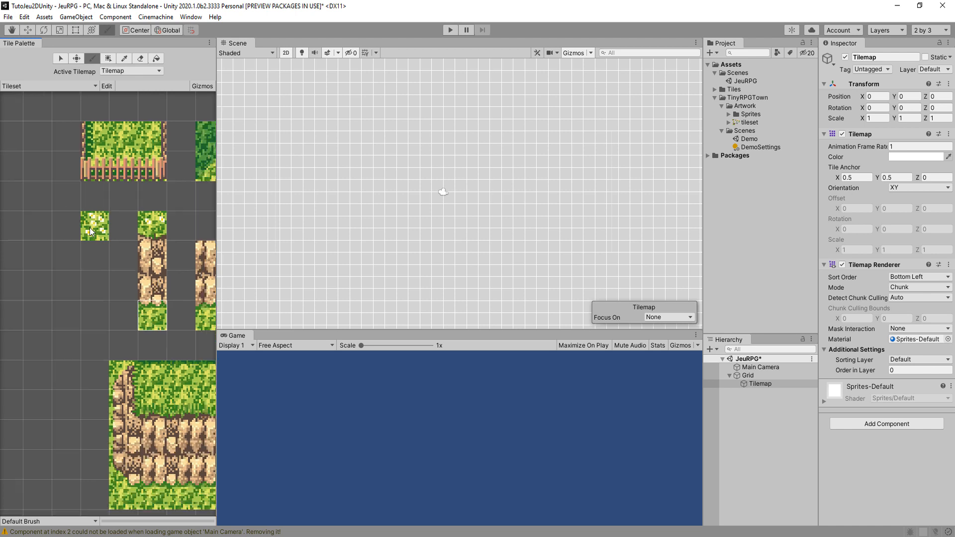
Pick the plain grass tile inside the fenced block and paint an irregular grass patch in the scene near the camera
{"action": "left_click", "coordinate": [120, 144]}
{"action": "mouse_move", "coordinate": [168, 184]}
{"action": "middle_mouse_down"}
{"action": "mouse_move", "coordinate": [69, 211]}
{"action": "mouse_move", "coordinate": [81, 195]}
{"action": "middle_mouse_up"}
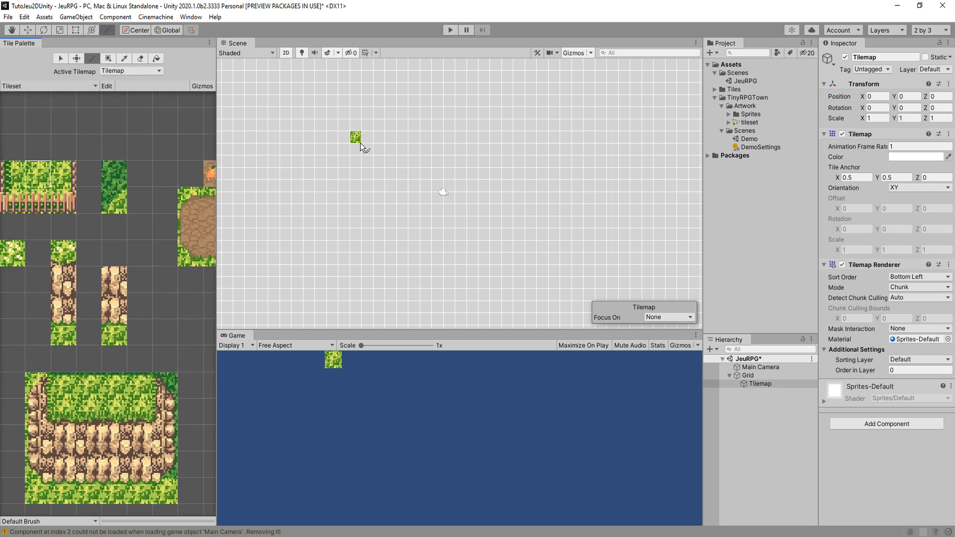
{"action": "mouse_move", "coordinate": [360, 142]}
{"action": "left_mouse_down"}
{"action": "mouse_move", "coordinate": [444, 169]}
{"action": "mouse_move", "coordinate": [413, 175]}
{"action": "mouse_move", "coordinate": [392, 135]}
{"action": "mouse_move", "coordinate": [397, 166]}
{"action": "left_mouse_up"}
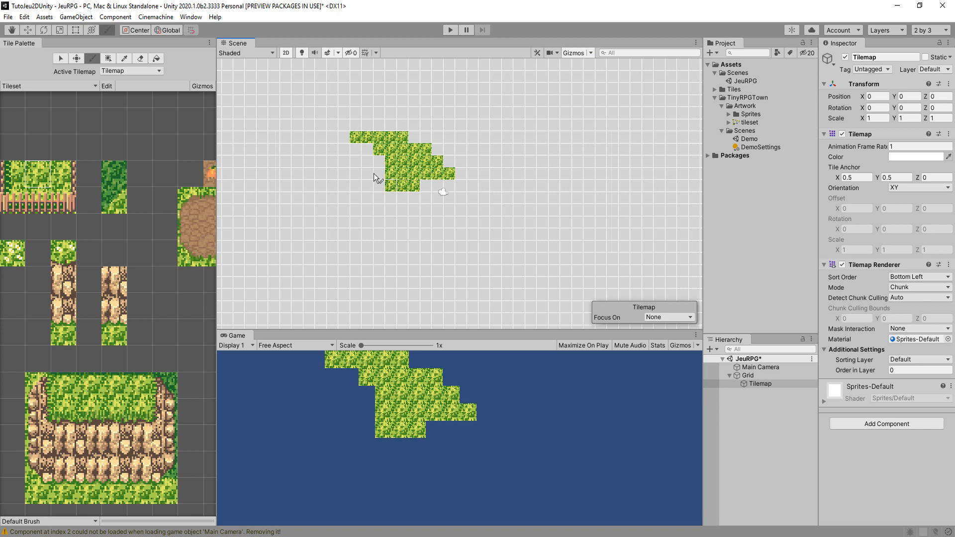
Set the Grid object's cell size to 2 in both X and Y
{"action": "left_click", "coordinate": [753, 375]}
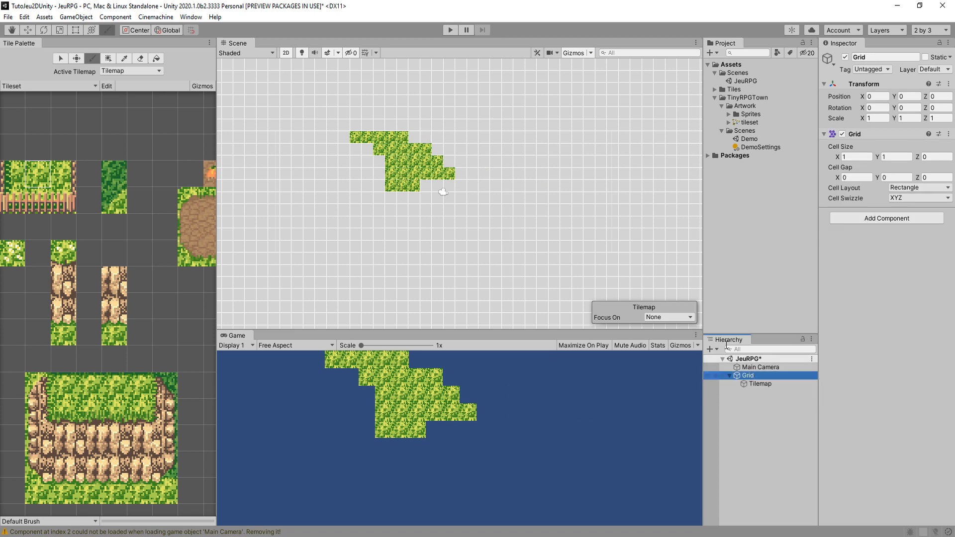
{"action": "left_click", "coordinate": [856, 157]}
{"action": "type", "text": "2"}
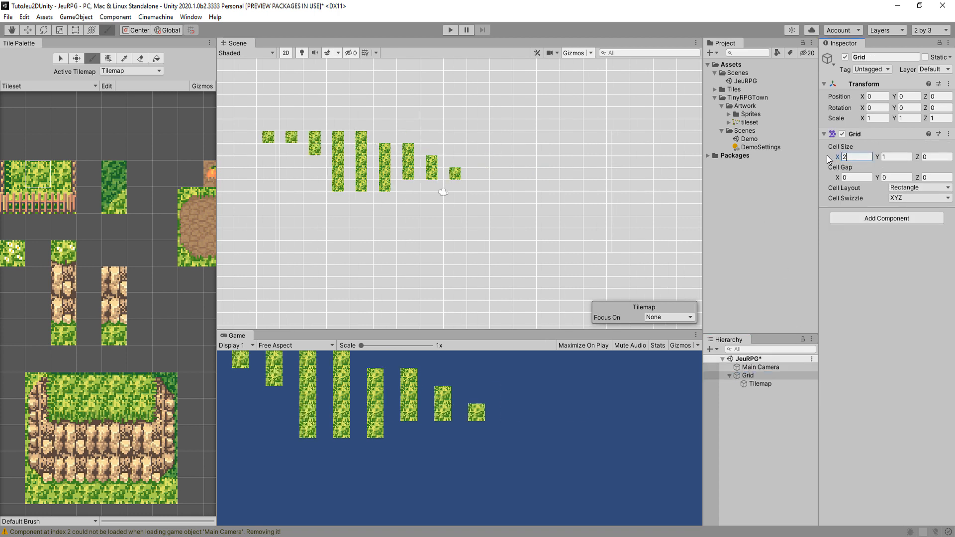
{"action": "key", "text": "Tab"}
{"action": "type", "text": "2"}
Paint a few single grass tiles around the existing patch to test the enlarged grid cells
{"action": "left_click", "coordinate": [408, 179]}
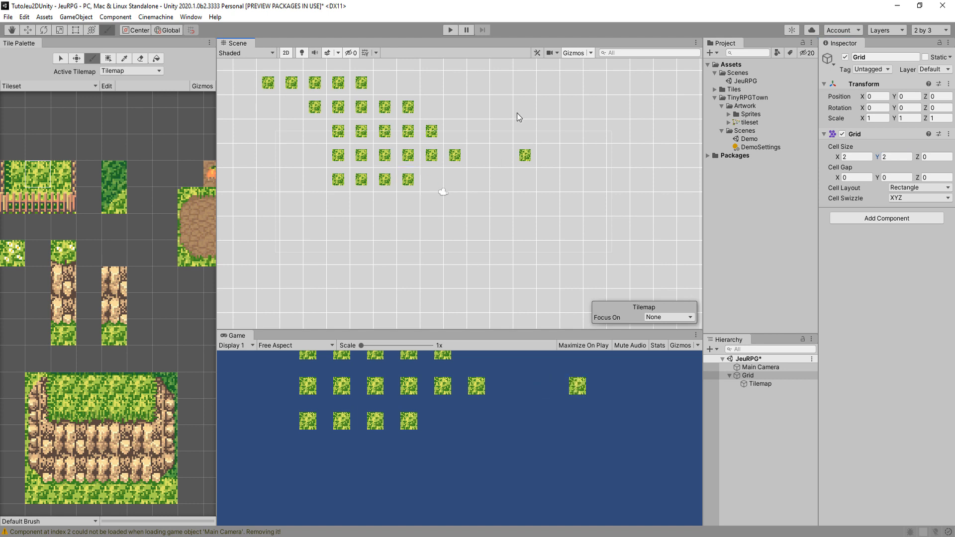
{"action": "left_click", "coordinate": [486, 105]}
{"action": "left_click", "coordinate": [489, 195]}
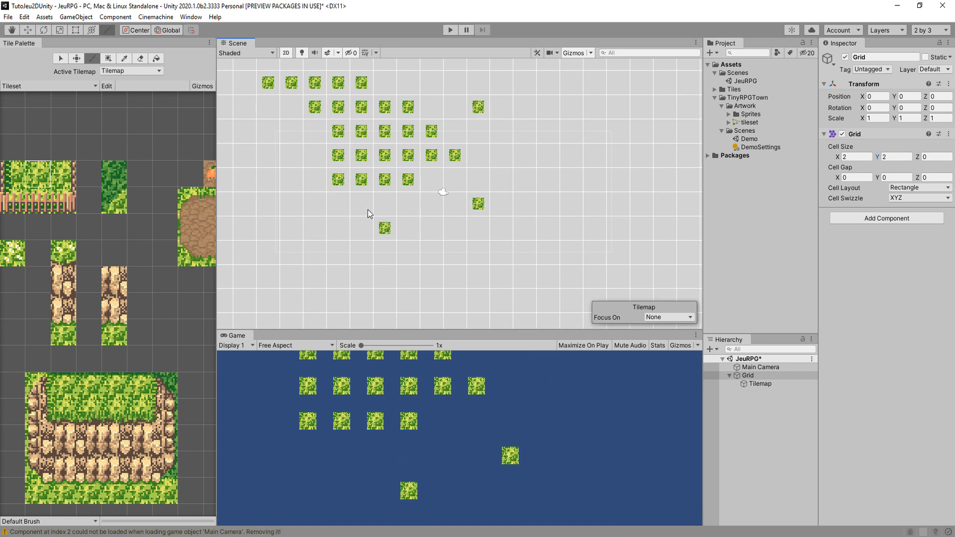
{"action": "middle_click_drag", "start_coordinate": [367, 210], "coordinate": [394, 237]}
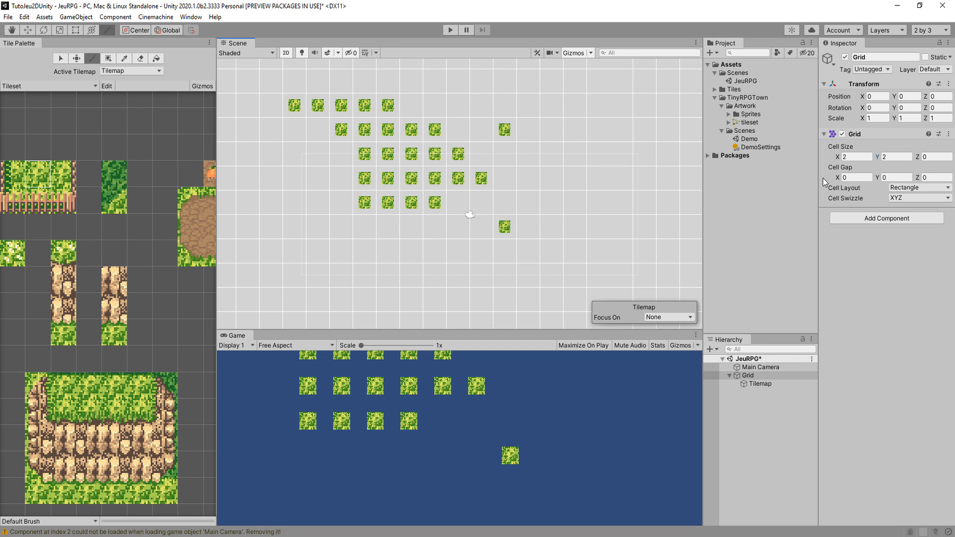
Set the Grid object's cell size to 1 in both X and Y
{"action": "left_click", "coordinate": [857, 157]}
{"action": "type", "text": "1"}
{"action": "key", "text": "Tab"}
{"action": "type", "text": "1"}
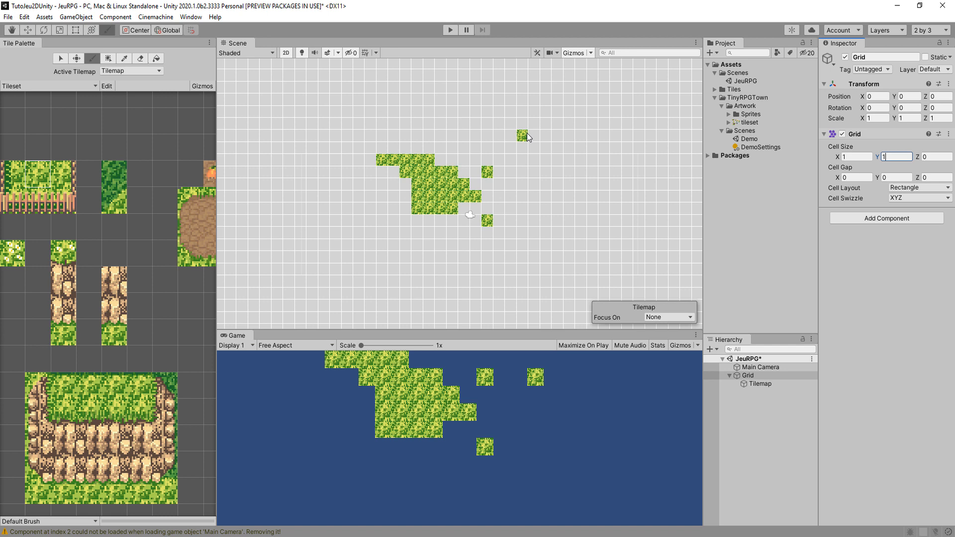
{"action": "key", "text": "Tab"}
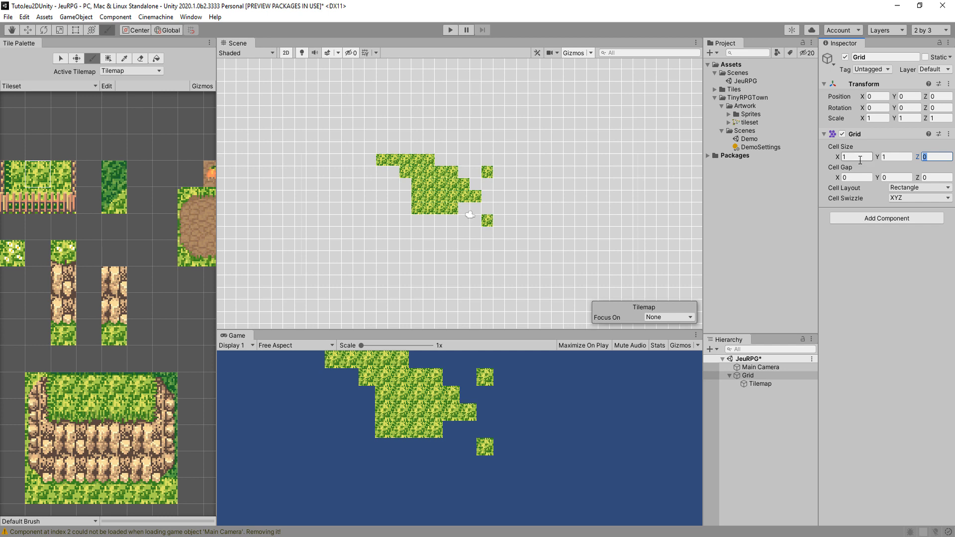
Box-fill a large rectangle of grass tiles around the camera frame, extending it until it covers the whole camera view
{"action": "scroll", "coordinate": [580, 207], "scroll_direction": "down", "scroll_amount": 1}
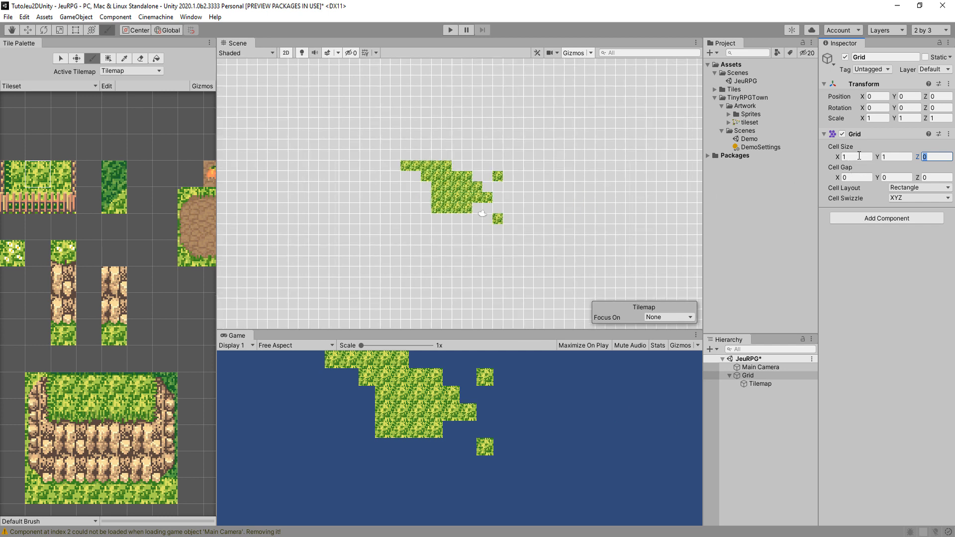
{"action": "scroll", "coordinate": [520, 240], "scroll_direction": "down", "scroll_amount": 2}
{"action": "left_click", "coordinate": [502, 218]}
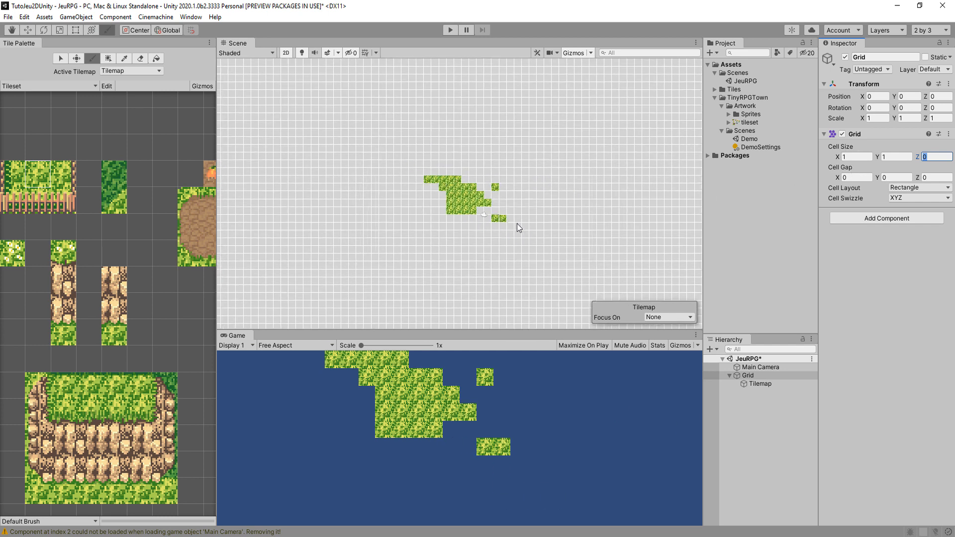
{"action": "middle_click_drag", "start_coordinate": [521, 224], "coordinate": [446, 228]}
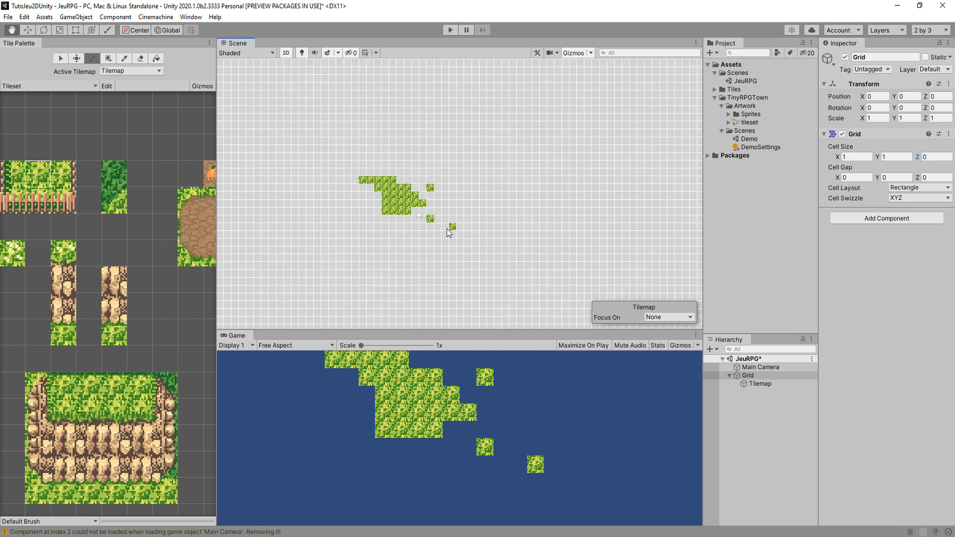
{"action": "left_click", "coordinate": [108, 58]}
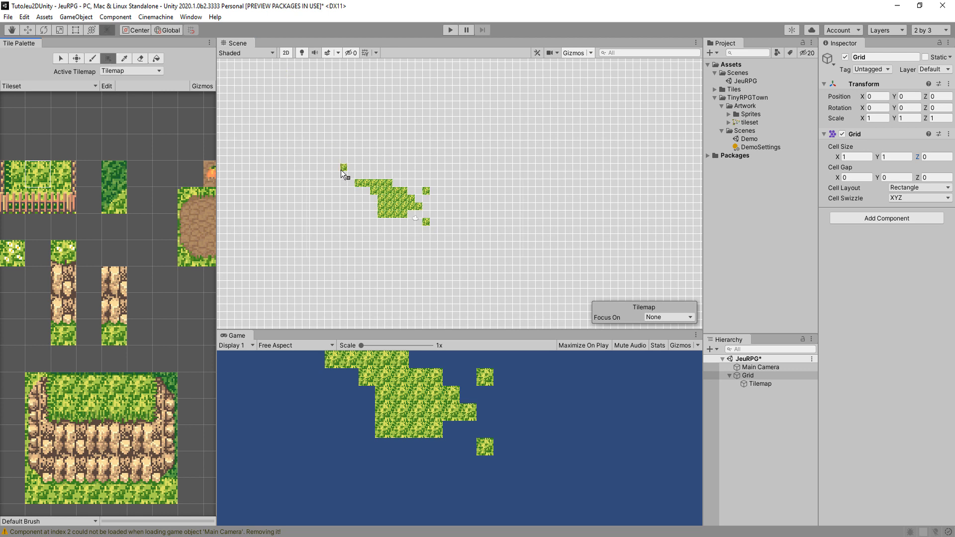
{"action": "left_click_drag", "start_coordinate": [337, 165], "coordinate": [555, 285]}
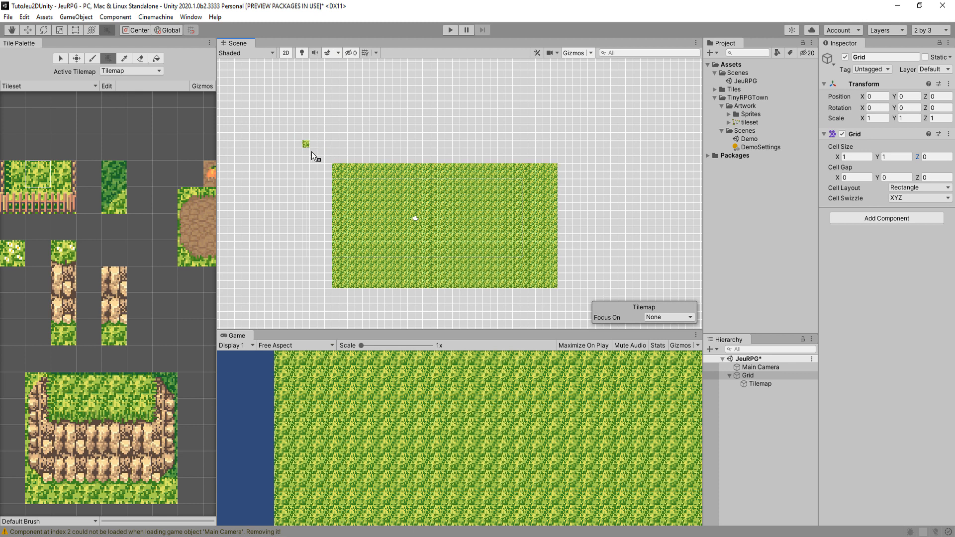
{"action": "left_click_drag", "start_coordinate": [312, 162], "coordinate": [555, 294]}
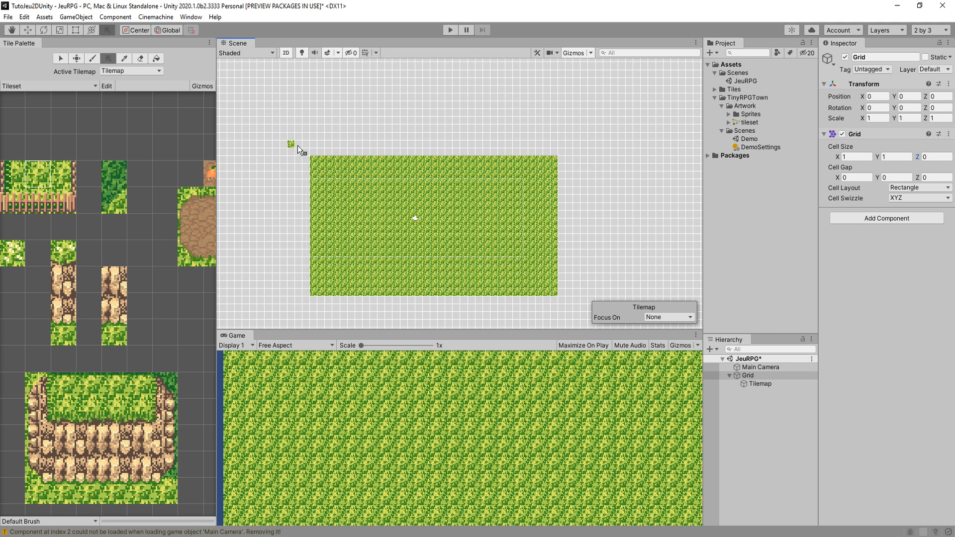
{"action": "left_click_drag", "start_coordinate": [303, 162], "coordinate": [301, 288]}
{"action": "scroll", "coordinate": [333, 264], "scroll_direction": "down", "scroll_amount": 2}
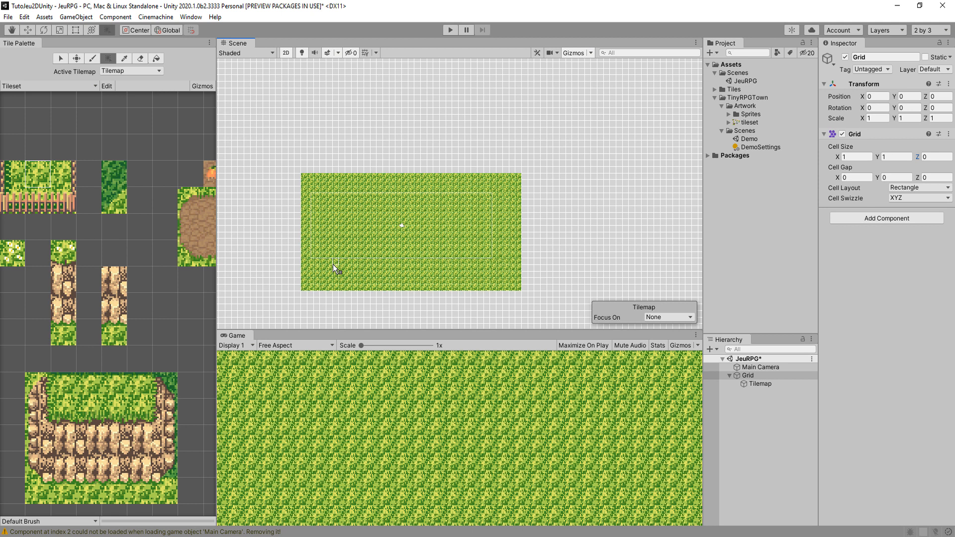
{"action": "middle_click_drag", "start_coordinate": [320, 252], "coordinate": [387, 230]}
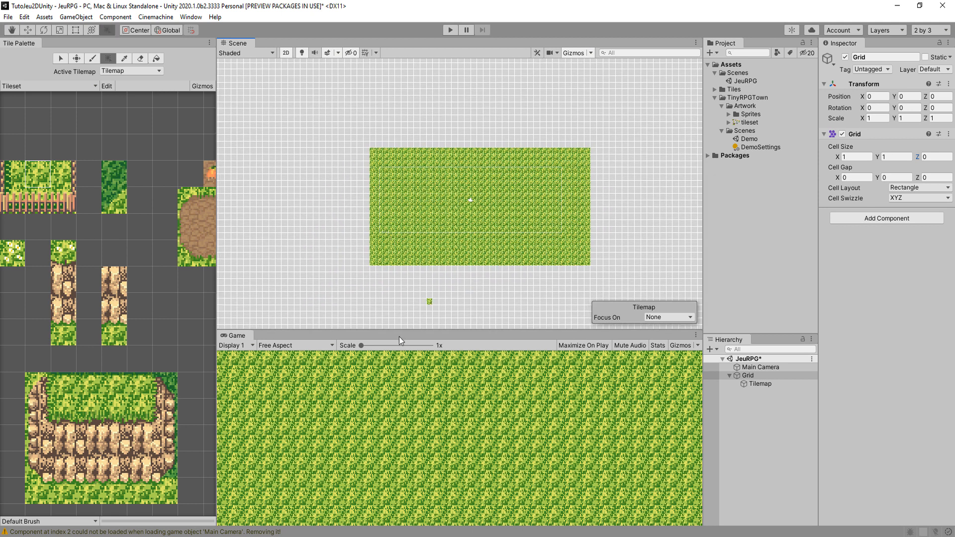
Enlarge the Game view and set its aspect ratio to 16:9
{"action": "mouse_move", "coordinate": [434, 330]}
{"action": "left_mouse_down"}
{"action": "mouse_move", "coordinate": [456, 227]}
{"action": "mouse_move", "coordinate": [398, 241]}
{"action": "mouse_move", "coordinate": [393, 263]}
{"action": "left_mouse_up"}
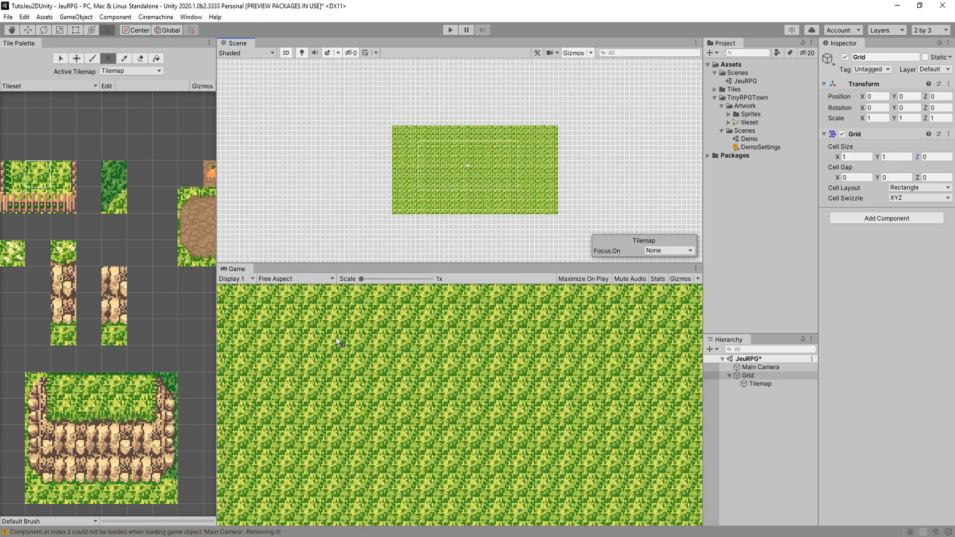
{"action": "left_click", "coordinate": [308, 279]}
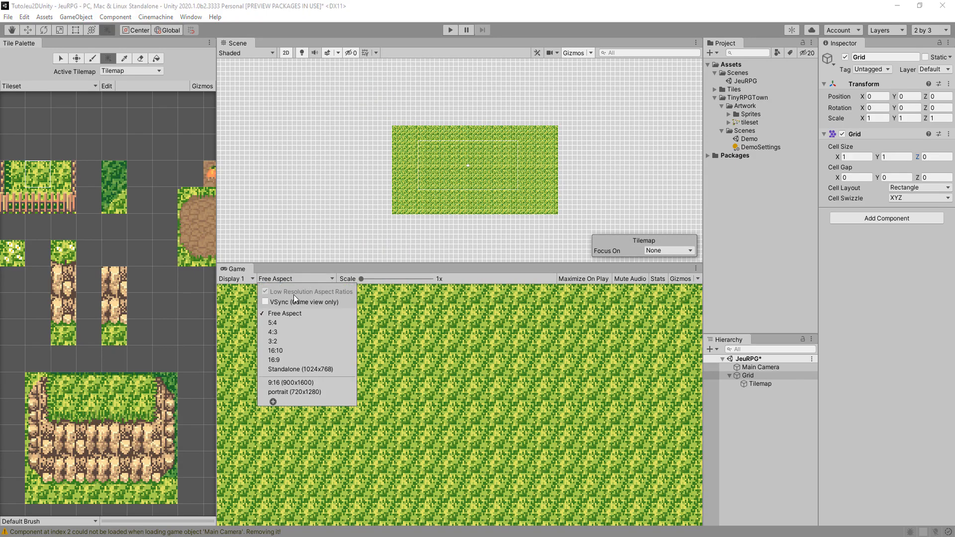
{"action": "left_click", "coordinate": [281, 360]}
{"action": "scroll", "coordinate": [459, 199], "scroll_direction": "down", "scroll_amount": 1}
{"action": "scroll", "coordinate": [458, 189], "scroll_direction": "up", "scroll_amount": 3}
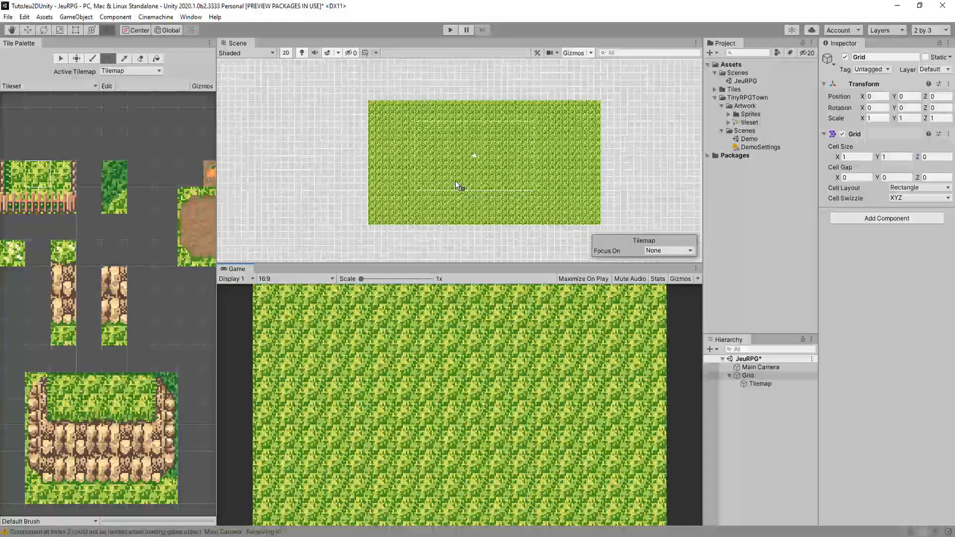
{"action": "scroll", "coordinate": [459, 185], "scroll_direction": "up", "scroll_amount": 2}
{"action": "middle_click_drag", "start_coordinate": [433, 137], "coordinate": [382, 139]}
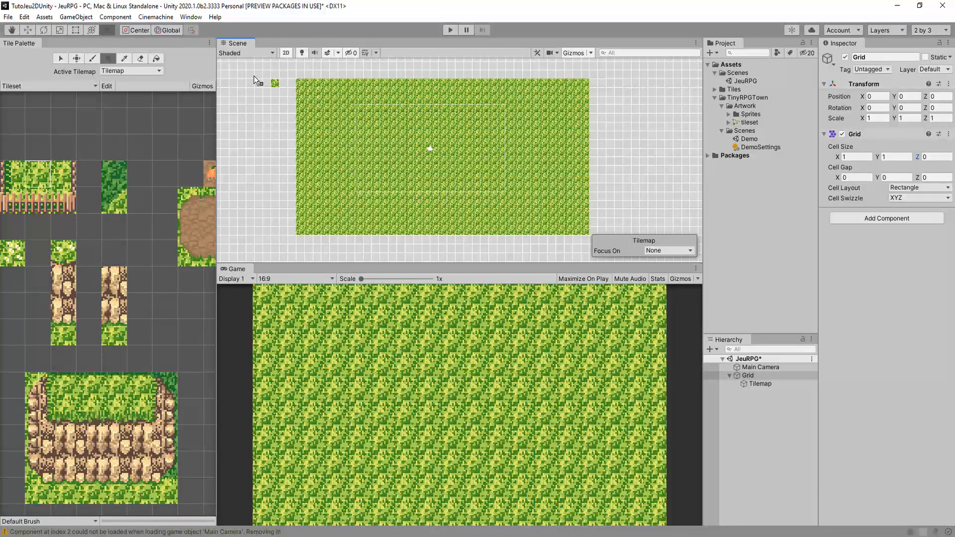
Try moving the Main Camera up and to the left across the grass area, and undo the moves
{"action": "left_click", "coordinate": [27, 30]}
{"action": "double_click", "coordinate": [759, 367]}
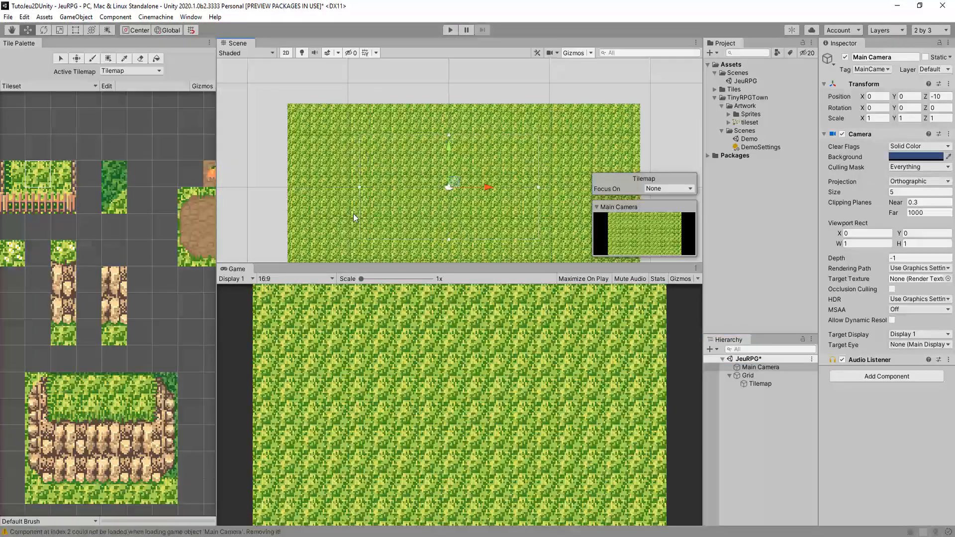
{"action": "left_click_drag", "start_coordinate": [454, 188], "coordinate": [400, 145]}
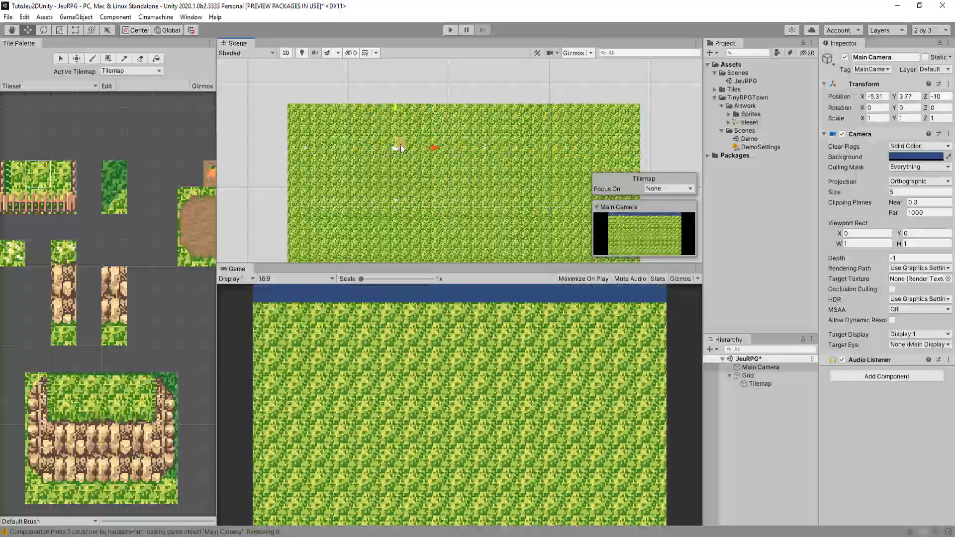
{"action": "scroll", "coordinate": [413, 162], "scroll_direction": "down", "scroll_amount": 2}
{"action": "middle_click_drag", "start_coordinate": [410, 155], "coordinate": [409, 155]}
{"action": "mouse_move", "coordinate": [401, 133]}
{"action": "left_mouse_down"}
{"action": "mouse_move", "coordinate": [486, 134]}
{"action": "mouse_move", "coordinate": [374, 132]}
{"action": "mouse_move", "coordinate": [385, 142]}
{"action": "mouse_move", "coordinate": [387, 197]}
{"action": "mouse_move", "coordinate": [389, 141]}
{"action": "left_mouse_up"}
{"action": "key", "text": "ctrl+z"}
{"action": "key", "text": "ctrl+z"}
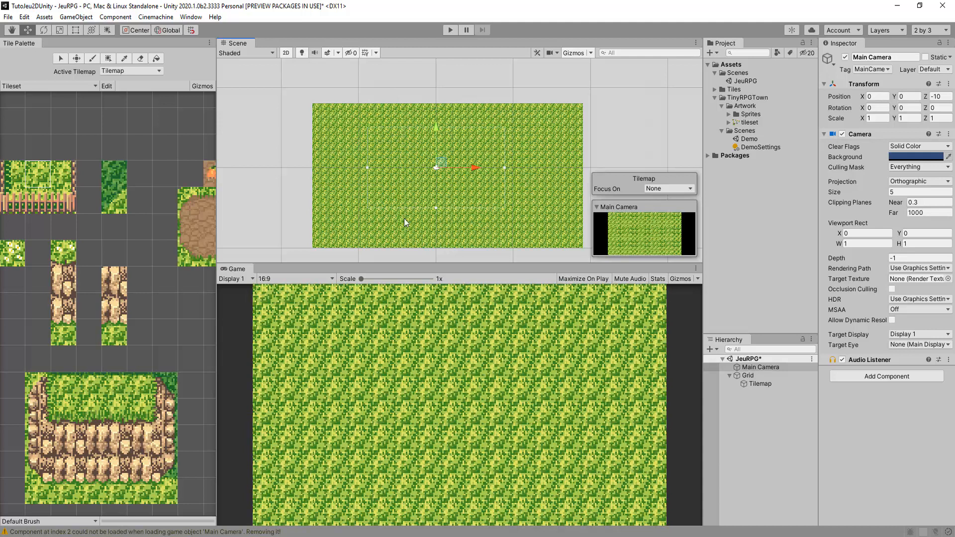
Enlarge the Scene view relative to the Game view and select the Grid object
{"action": "left_click_drag", "start_coordinate": [412, 261], "coordinate": [420, 346]}
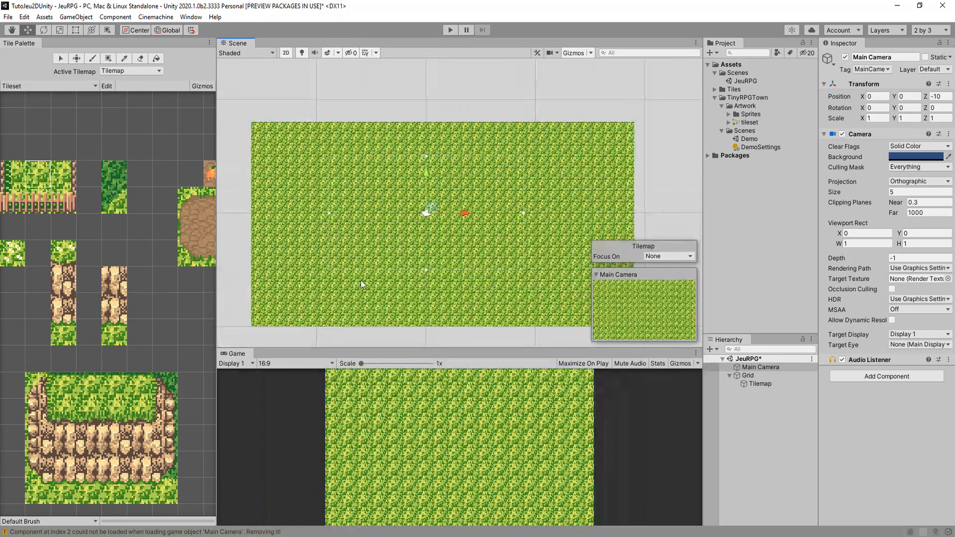
{"action": "middle_click_drag", "start_coordinate": [367, 257], "coordinate": [353, 231]}
{"action": "left_click", "coordinate": [729, 403]}
{"action": "left_click", "coordinate": [747, 375]}
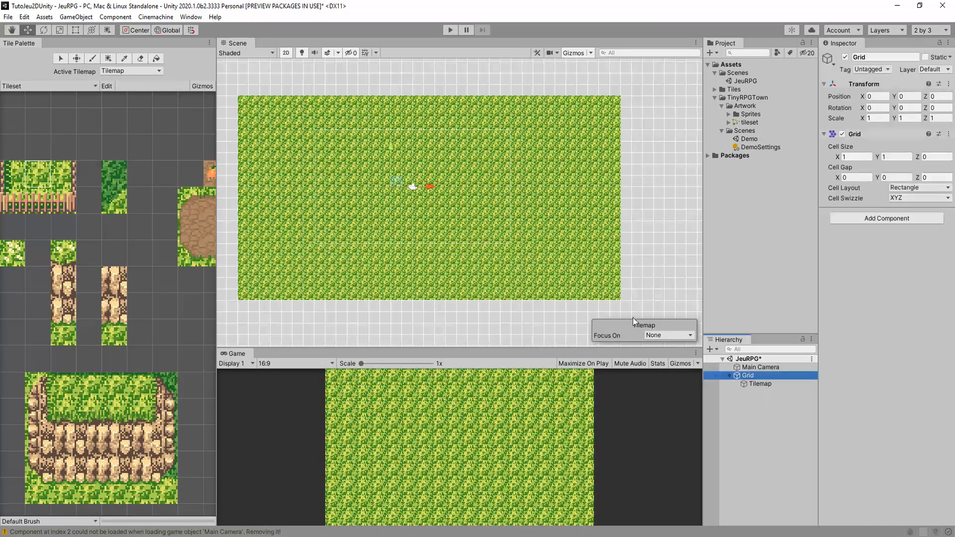
{"action": "middle_click_drag", "start_coordinate": [430, 252], "coordinate": [470, 252]}
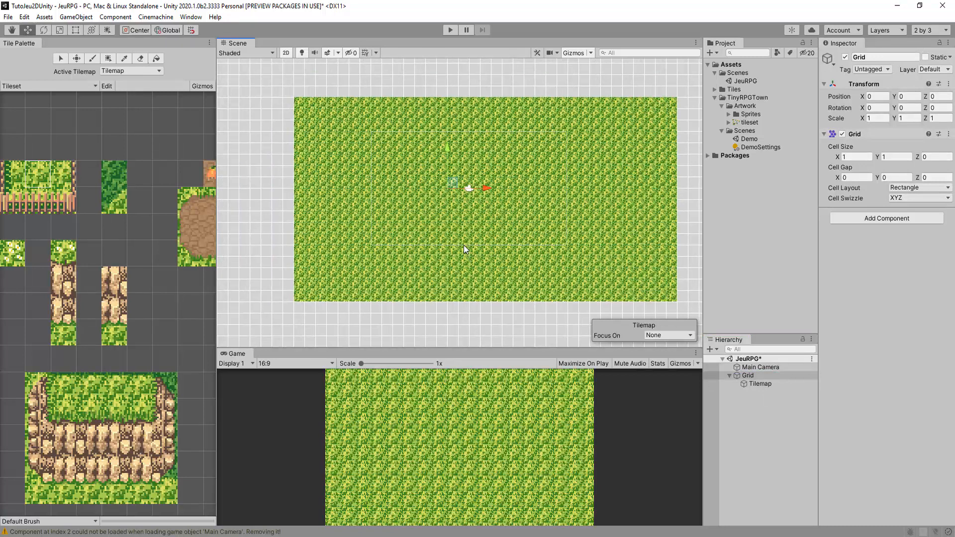
Stamp the waterfall and its pond onto the grass near the map's upper-left corner
{"action": "middle_click_drag", "start_coordinate": [143, 277], "coordinate": [45, 291]}
{"action": "middle_click_drag", "start_coordinate": [169, 299], "coordinate": [114, 270]}
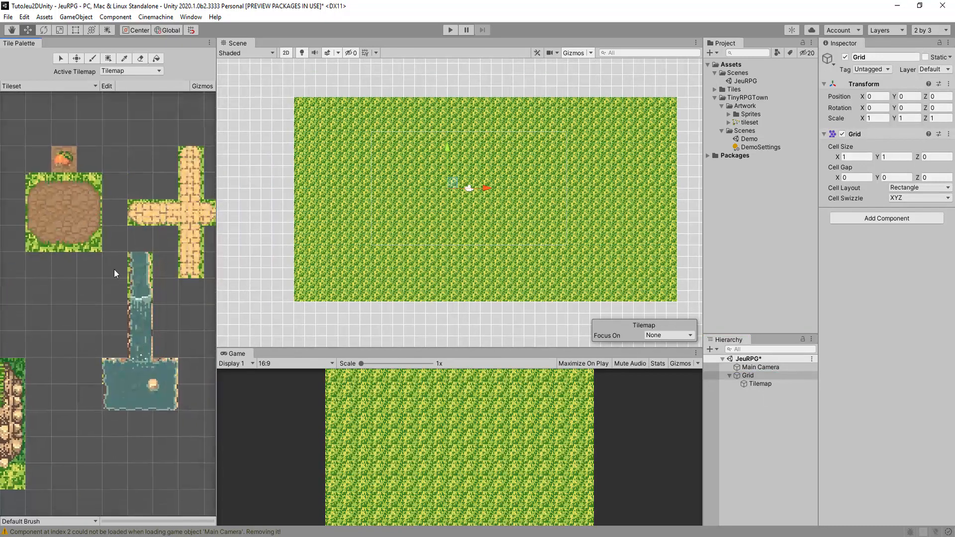
{"action": "middle_click_drag", "start_coordinate": [126, 311], "coordinate": [102, 275]}
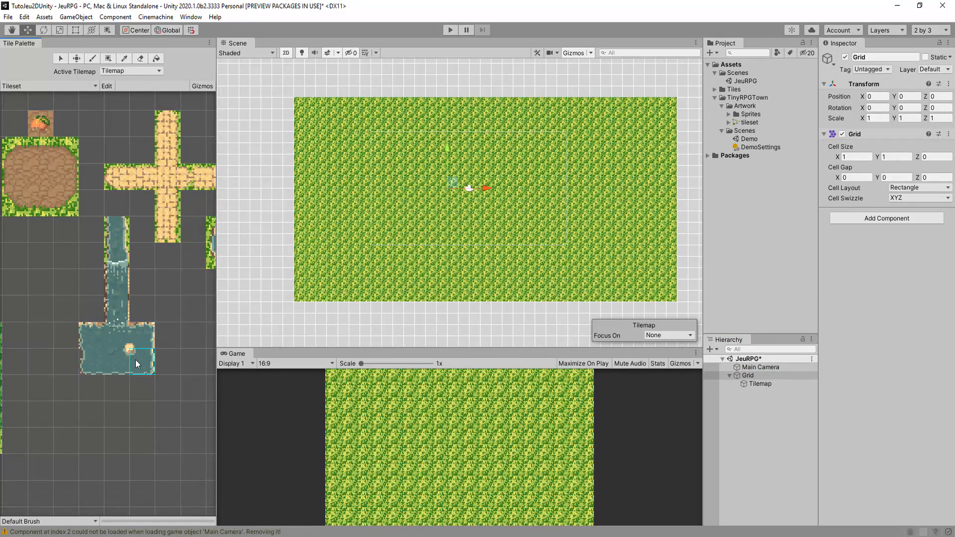
{"action": "left_click_drag", "start_coordinate": [102, 323], "coordinate": [87, 232]}
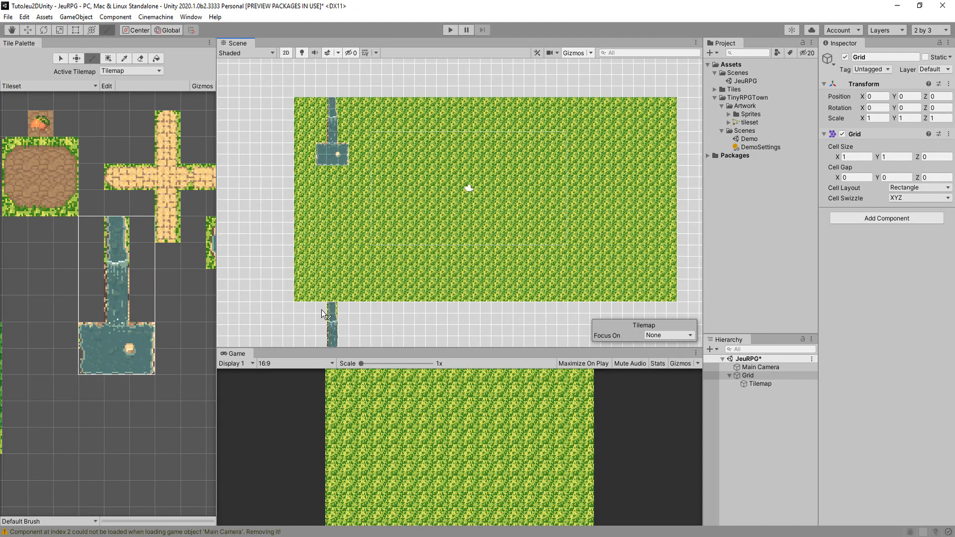
Stamp the winding river junction in the map's upper-right corner and extend its side branch to the right edge of the grass
{"action": "middle_click_drag", "start_coordinate": [140, 311], "coordinate": [19, 309]}
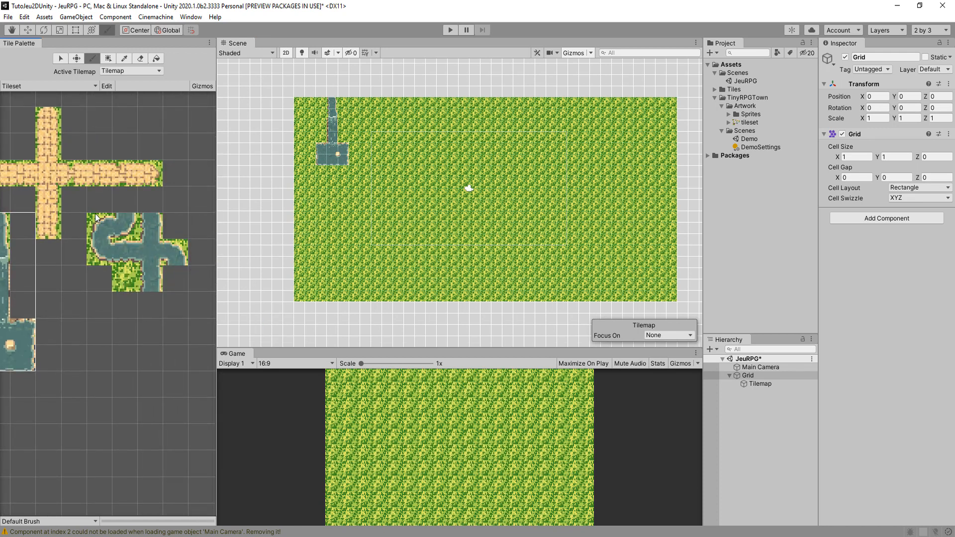
{"action": "left_click_drag", "start_coordinate": [94, 213], "coordinate": [183, 287]}
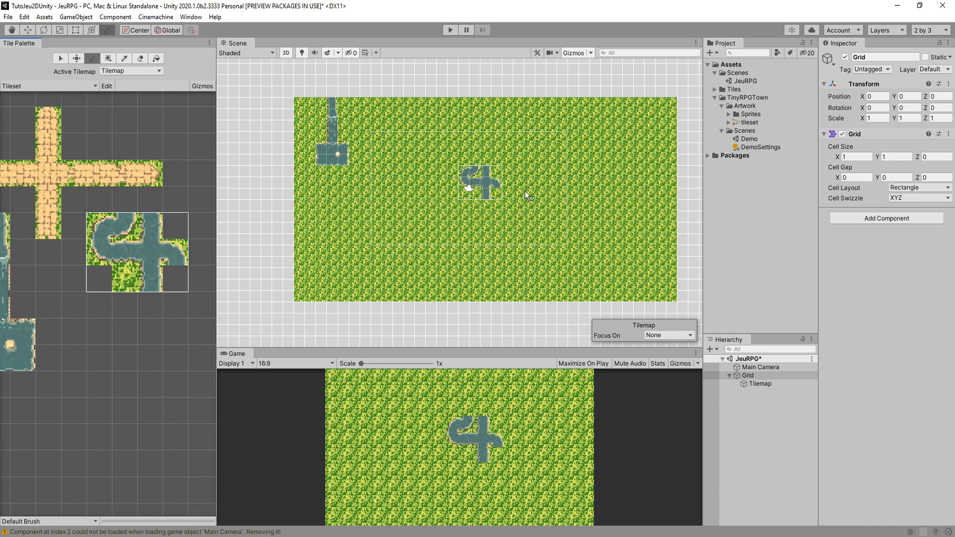
{"action": "left_click", "coordinate": [663, 128]}
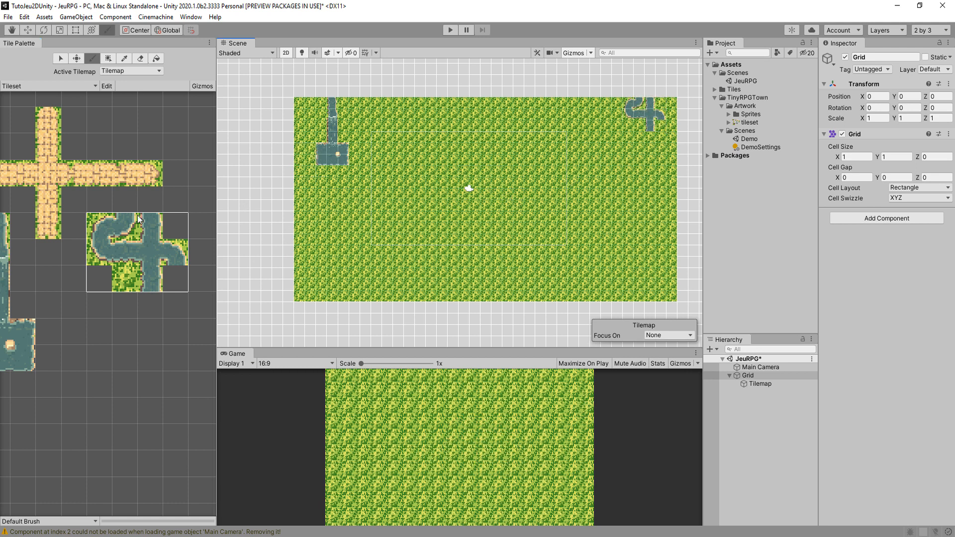
{"action": "left_click", "coordinate": [94, 247]}
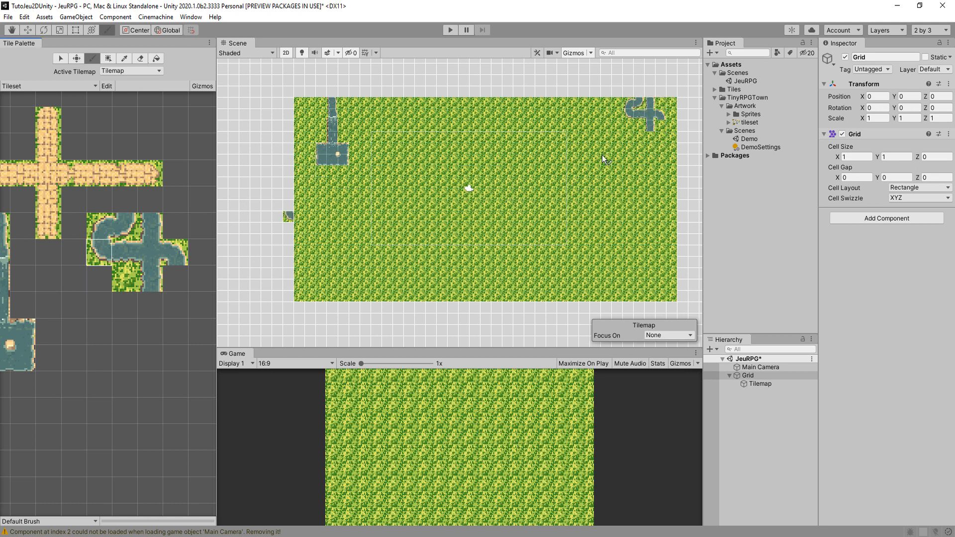
{"action": "left_click", "coordinate": [658, 126]}
{"action": "left_click", "coordinate": [131, 251]}
{"action": "left_click", "coordinate": [670, 124]}
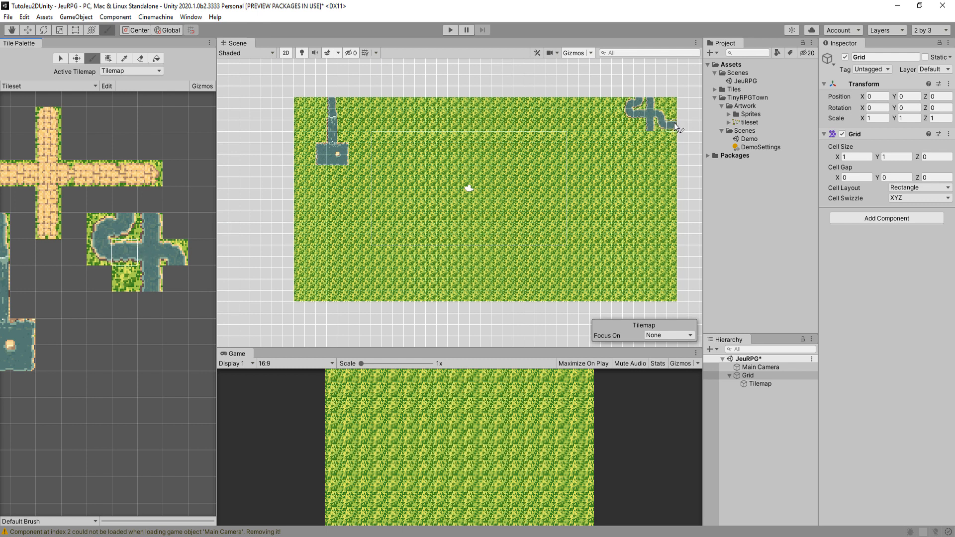
Extend the river straight down to the bottom edge of the grass with the vertical river tiles
{"action": "left_click", "coordinate": [151, 215]}
{"action": "left_click_drag", "start_coordinate": [151, 273], "coordinate": [152, 279]}
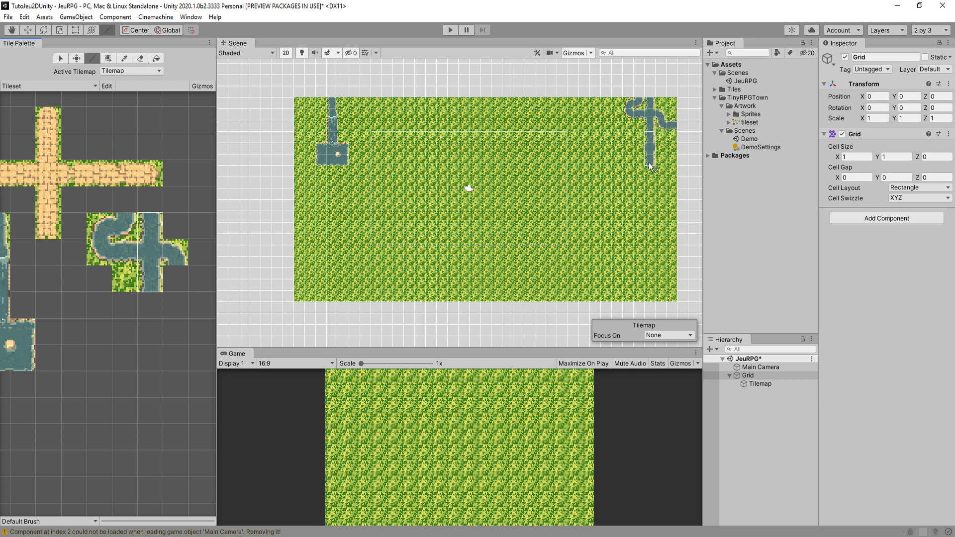
{"action": "left_click_drag", "start_coordinate": [649, 162], "coordinate": [647, 200]}
{"action": "left_click_drag", "start_coordinate": [651, 260], "coordinate": [651, 300]}
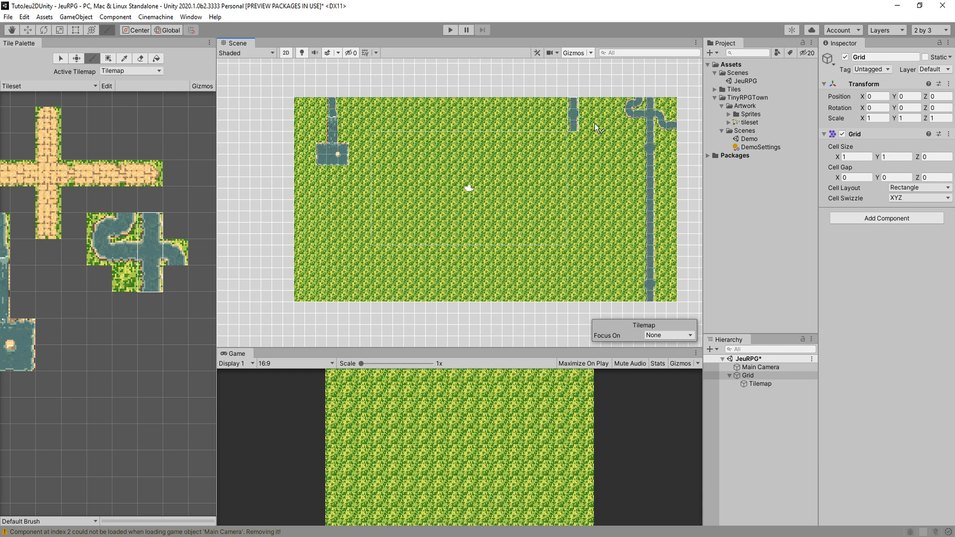
Place the cliff's right end to the right of the waterfall and its left end in the map's upper-left corner
{"action": "scroll", "coordinate": [123, 252], "scroll_direction": "down", "scroll_amount": 5}
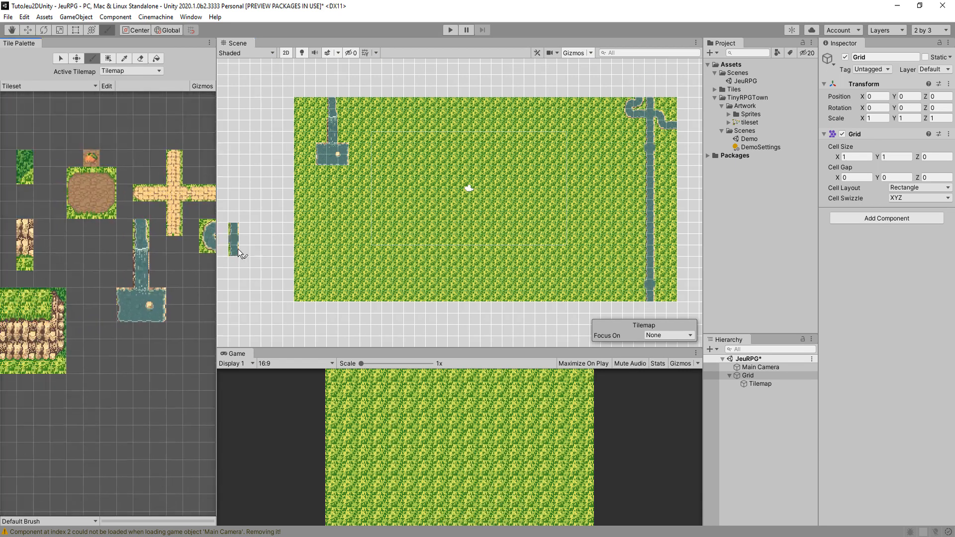
{"action": "scroll", "coordinate": [115, 254], "scroll_direction": "down", "scroll_amount": 4}
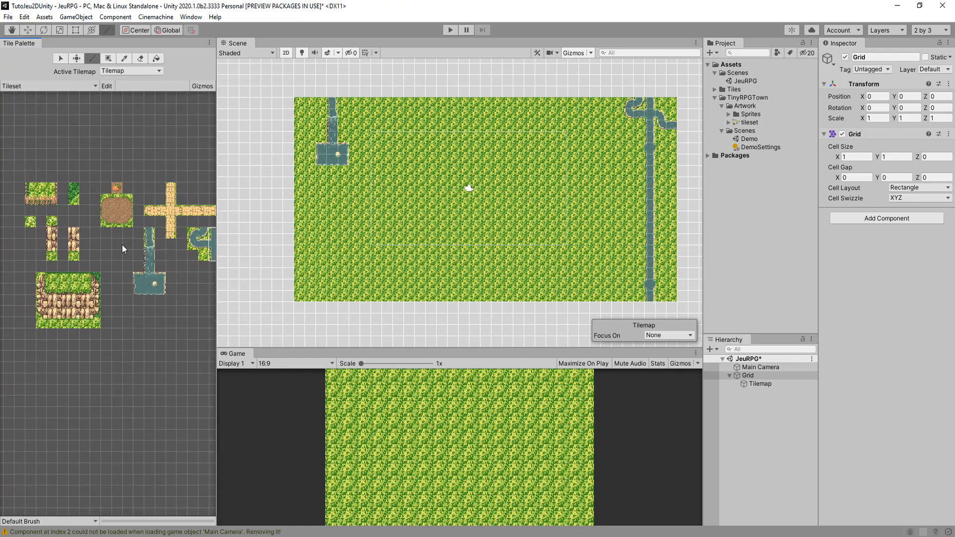
{"action": "scroll", "coordinate": [119, 241], "scroll_direction": "up", "scroll_amount": 2}
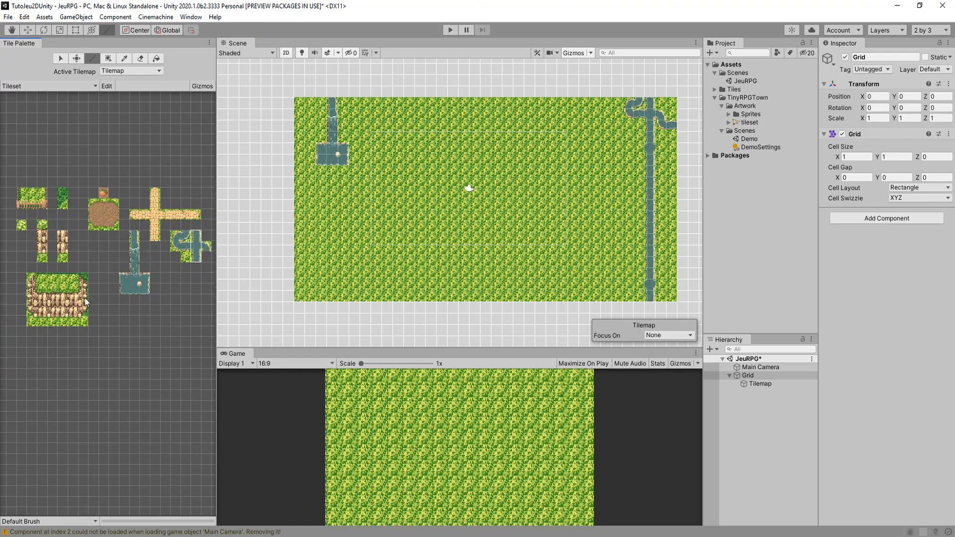
{"action": "left_click_drag", "start_coordinate": [85, 279], "coordinate": [72, 303]}
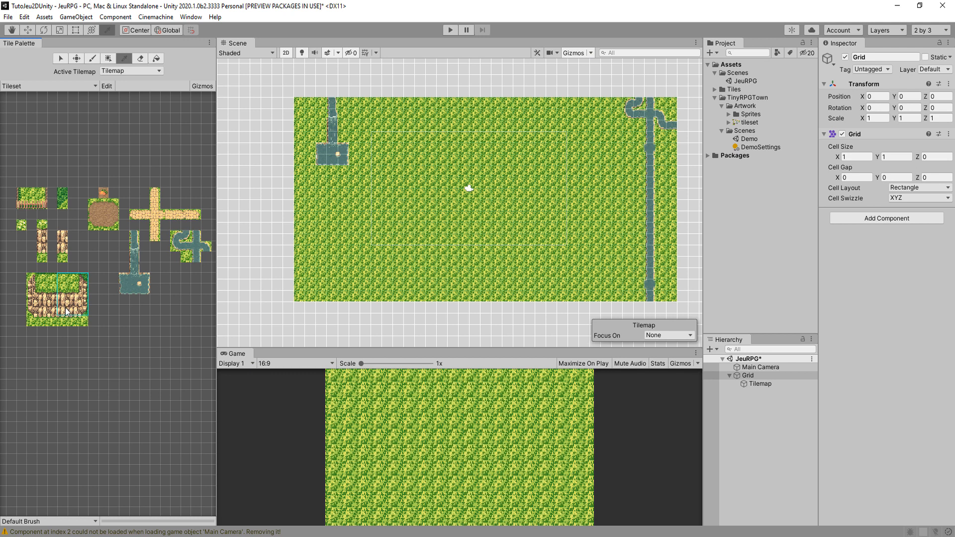
{"action": "left_click", "coordinate": [378, 136]}
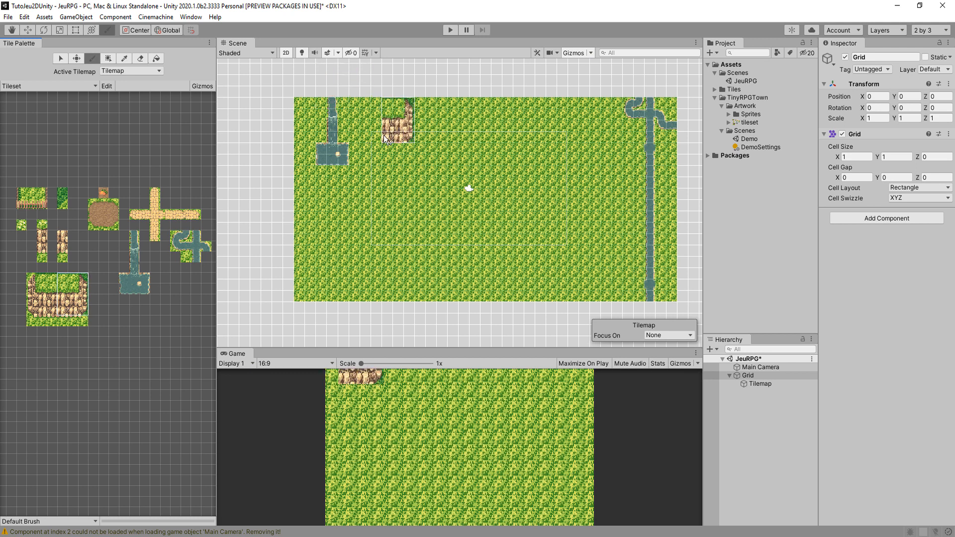
{"action": "left_click_drag", "start_coordinate": [31, 276], "coordinate": [53, 311]}
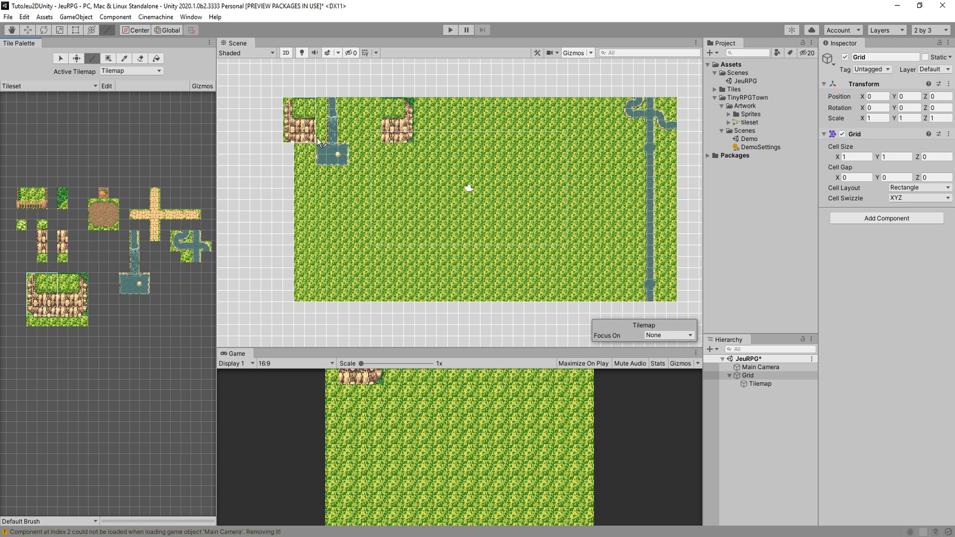
{"action": "key", "text": "ctrl+z"}
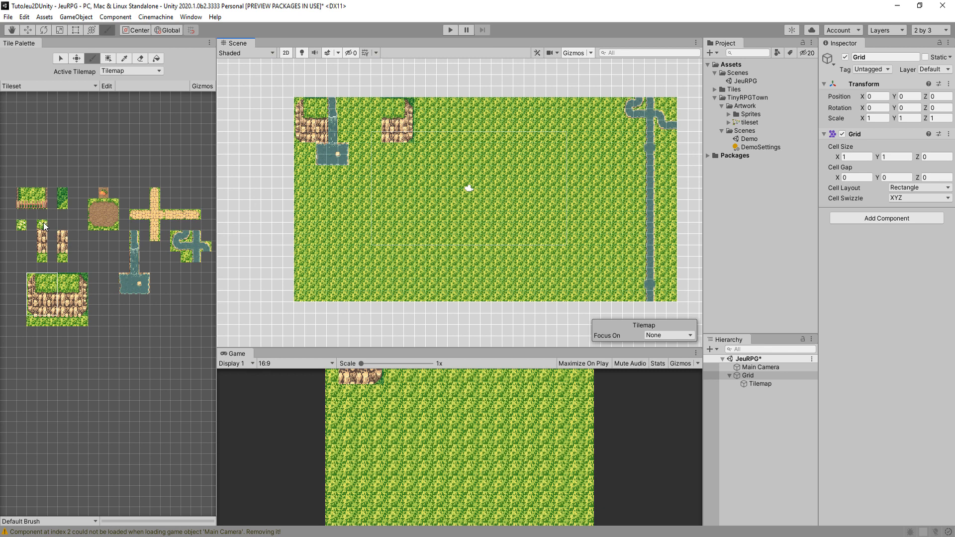
Fill the gap between the waterfall and the cliff's right end with middle cliff tiles
{"action": "left_click_drag", "start_coordinate": [44, 226], "coordinate": [45, 261]}
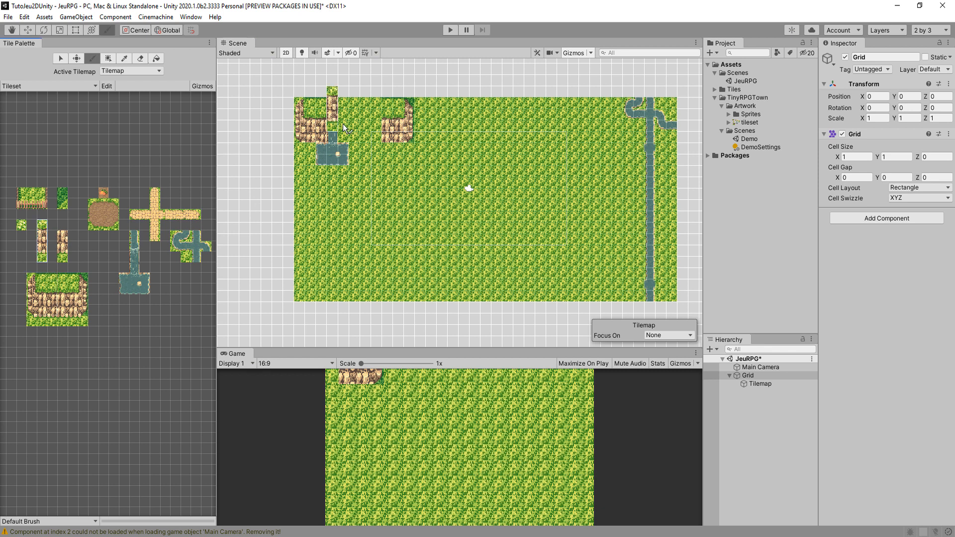
{"action": "key", "text": "i"}
{"action": "left_click_drag", "start_coordinate": [56, 278], "coordinate": [64, 320]}
{"action": "left_click", "coordinate": [374, 138]}
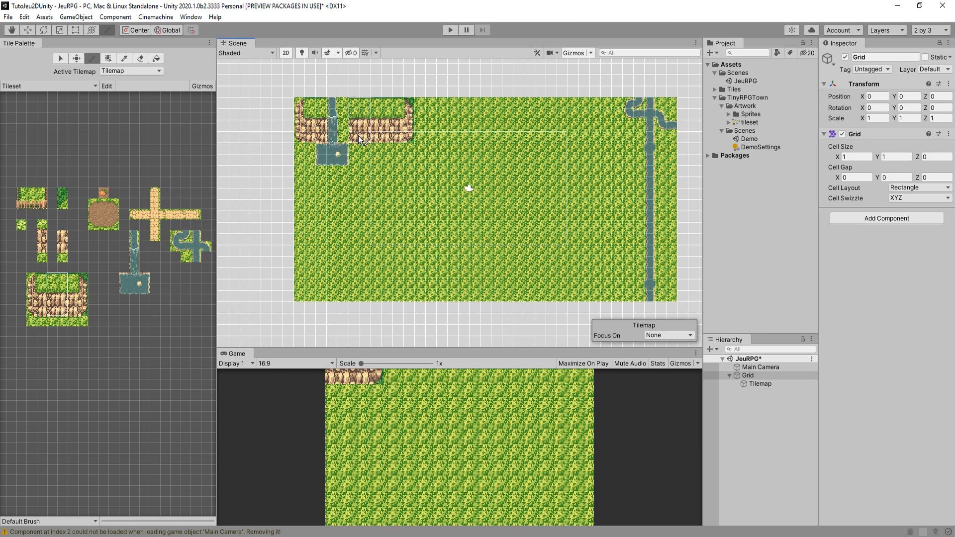
{"action": "left_click", "coordinate": [351, 140]}
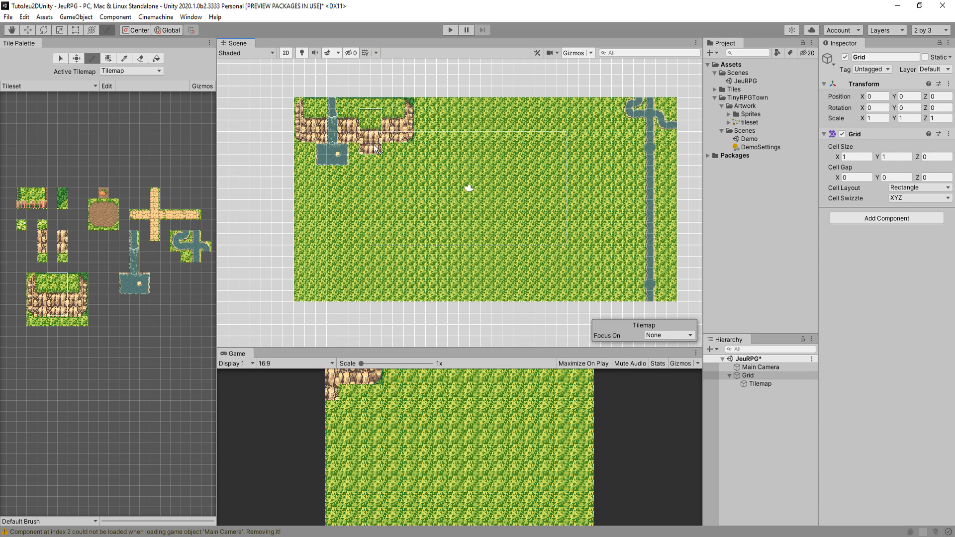
{"action": "left_click", "coordinate": [374, 144]}
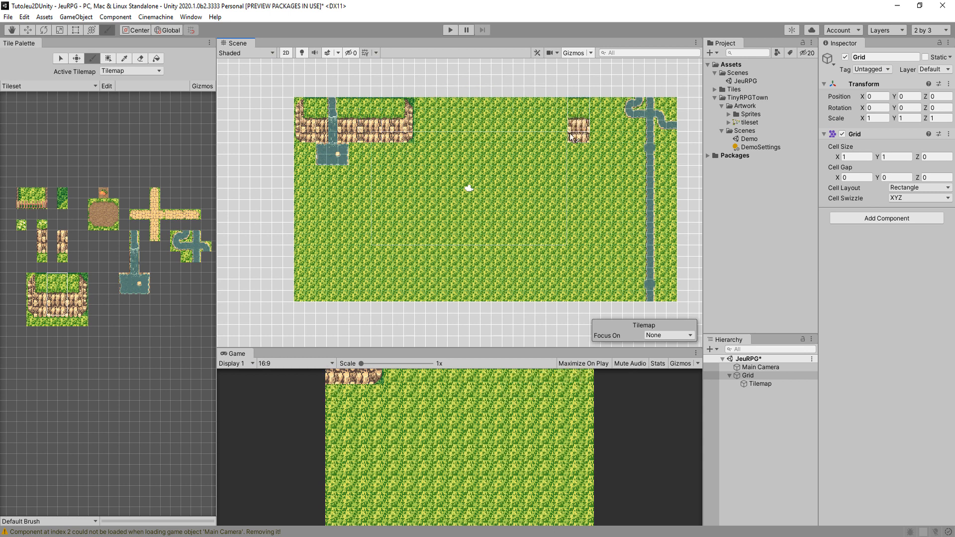
{"action": "left_click_drag", "start_coordinate": [84, 277], "coordinate": [62, 323]}
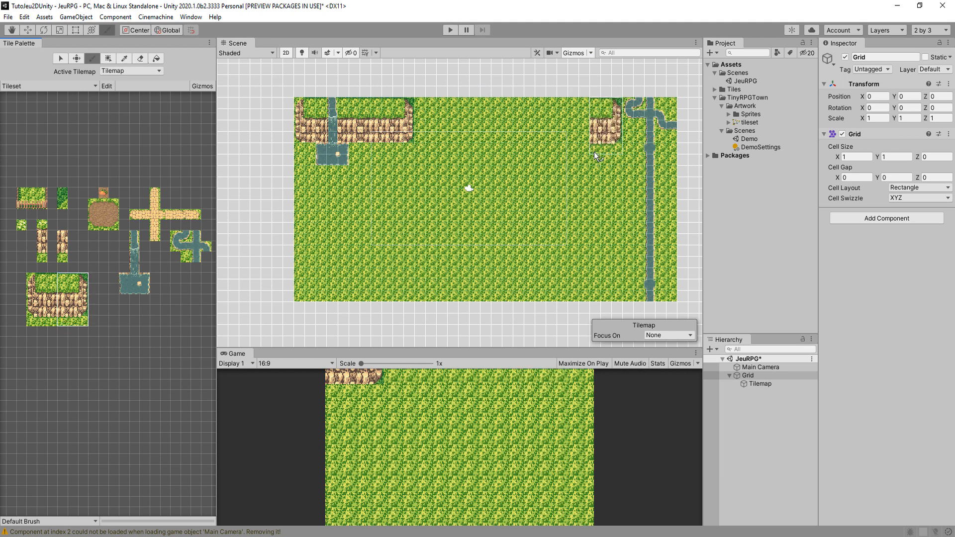
Add the tree sprite from the Sprites folder to the Tileset palette, saving the tile as tree.asset in the Tiles folder
{"action": "left_click", "coordinate": [728, 115]}
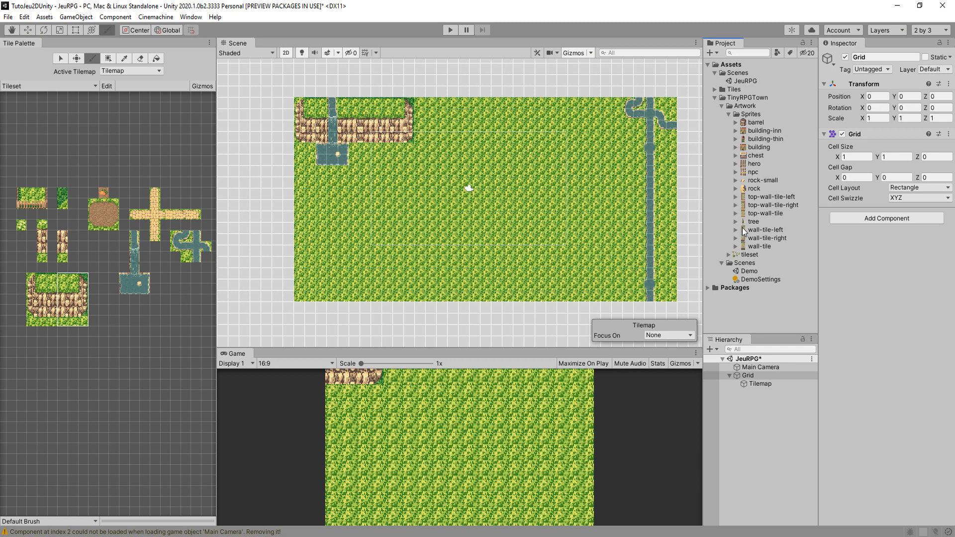
{"action": "left_click", "coordinate": [751, 222]}
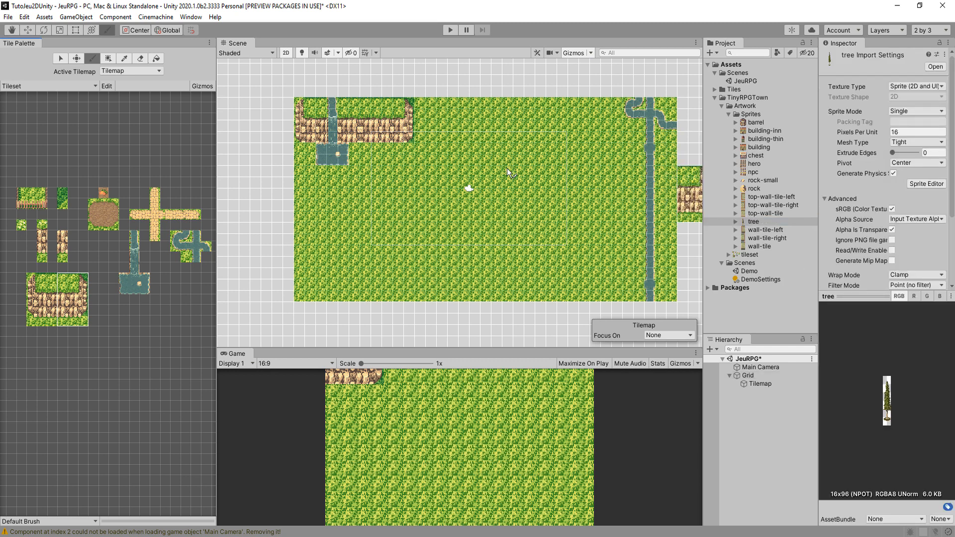
{"action": "left_click_drag", "start_coordinate": [754, 226], "coordinate": [763, 324]}
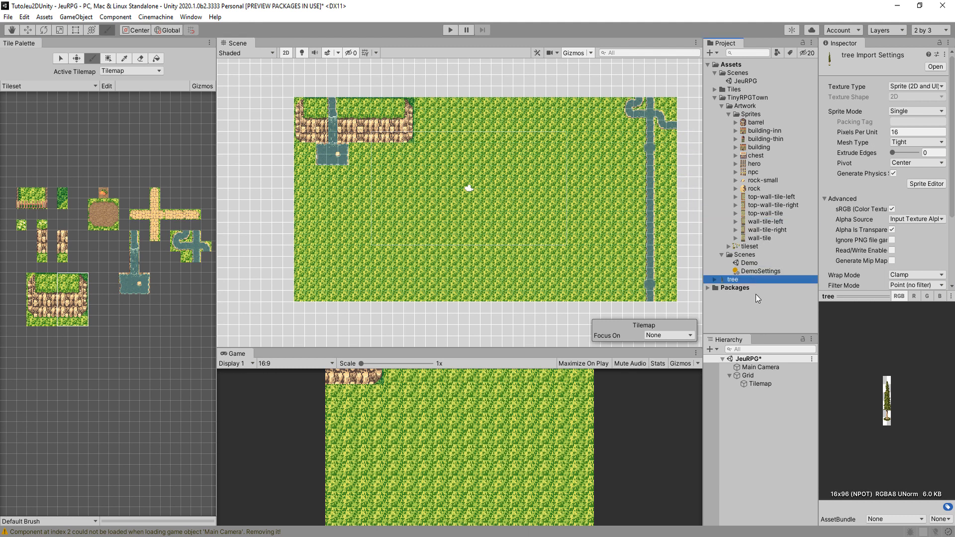
{"action": "left_click_drag", "start_coordinate": [746, 280], "coordinate": [110, 350]}
{"action": "left_click", "coordinate": [109, 106]}
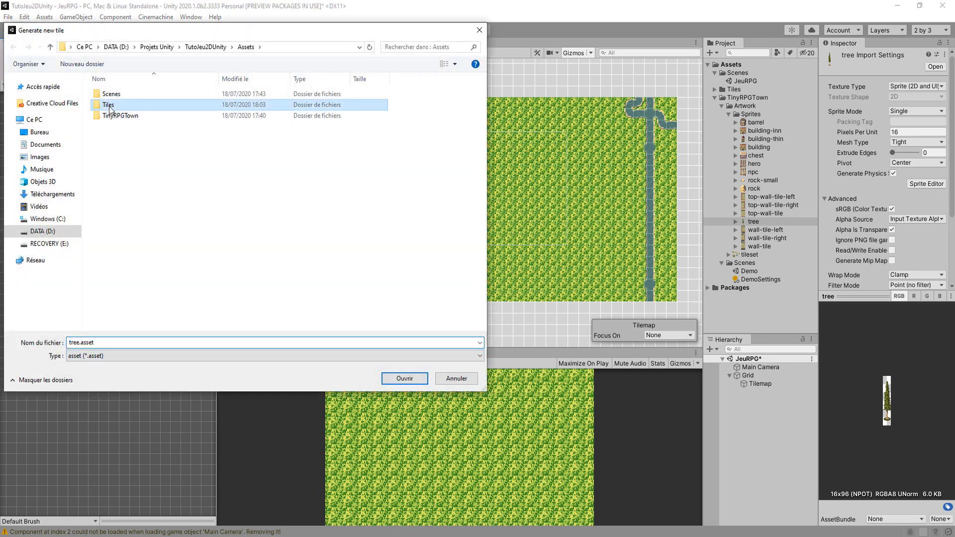
{"action": "double_click", "coordinate": [109, 105]}
{"action": "left_click", "coordinate": [400, 380]}
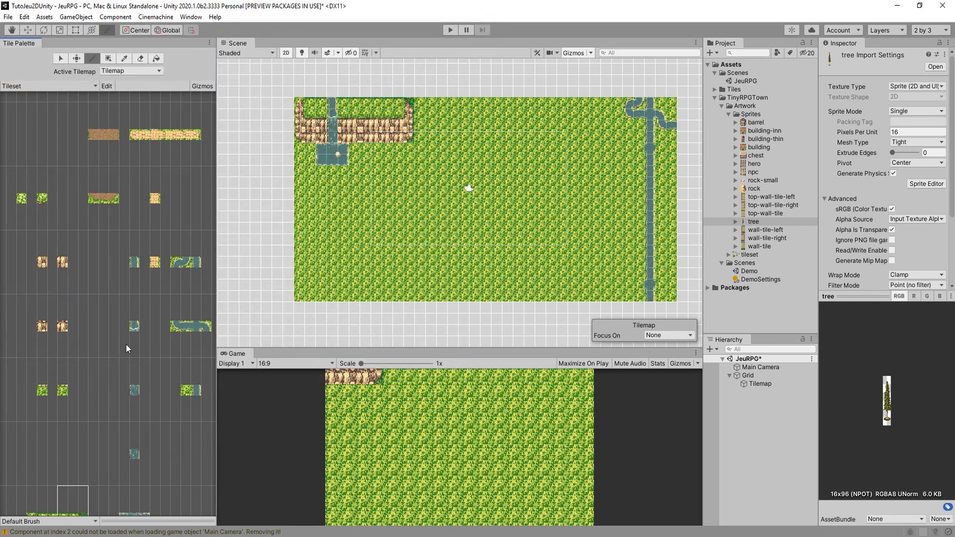
Locate the tree tile below the other tiles in the Tileset palette and erase it
{"action": "scroll", "coordinate": [97, 332], "scroll_direction": "down", "scroll_amount": 10}
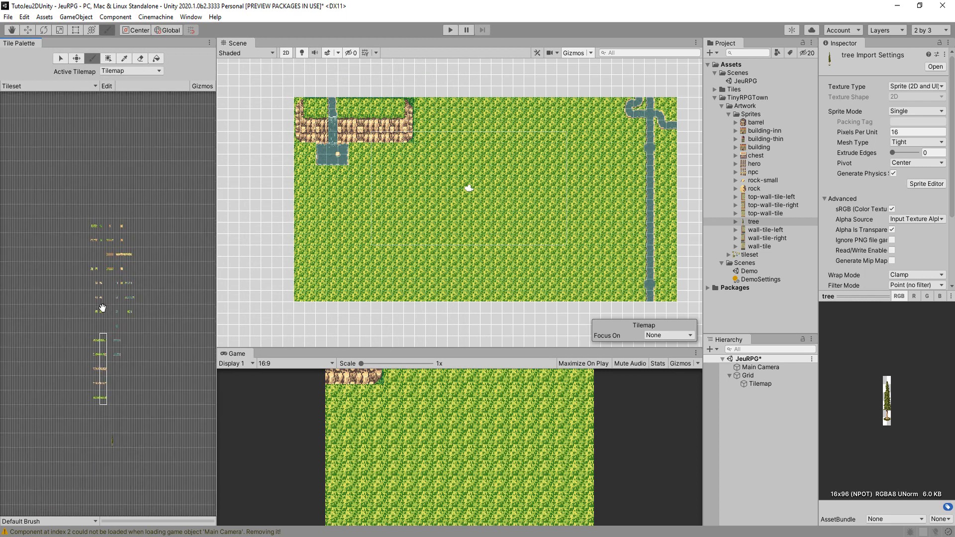
{"action": "scroll", "coordinate": [102, 308], "scroll_direction": "up", "scroll_amount": 5}
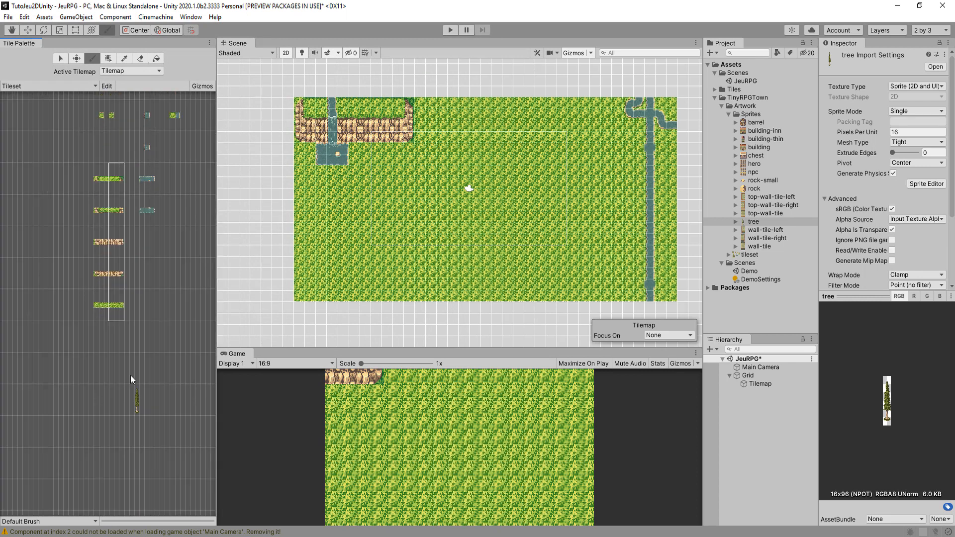
{"action": "scroll", "coordinate": [131, 380], "scroll_direction": "down", "scroll_amount": 3}
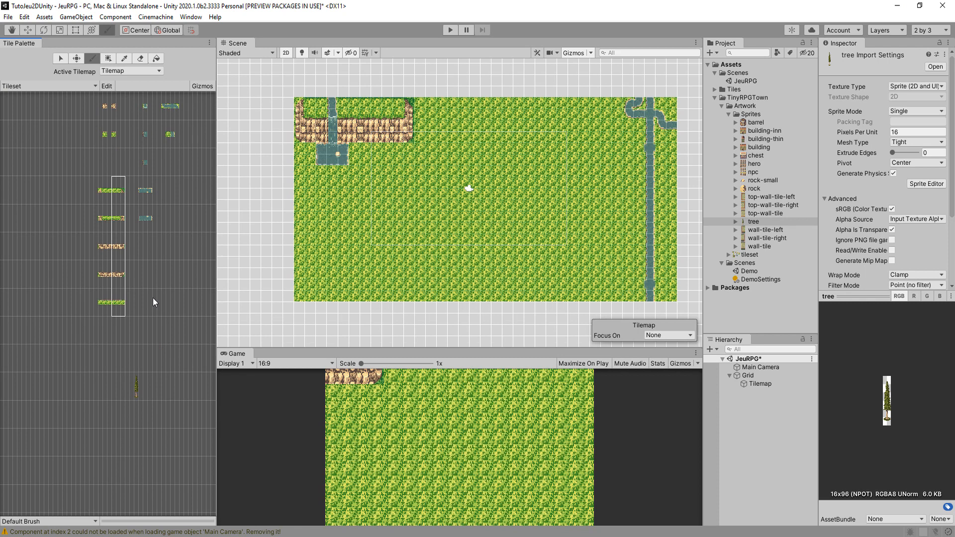
{"action": "key", "text": "d"}
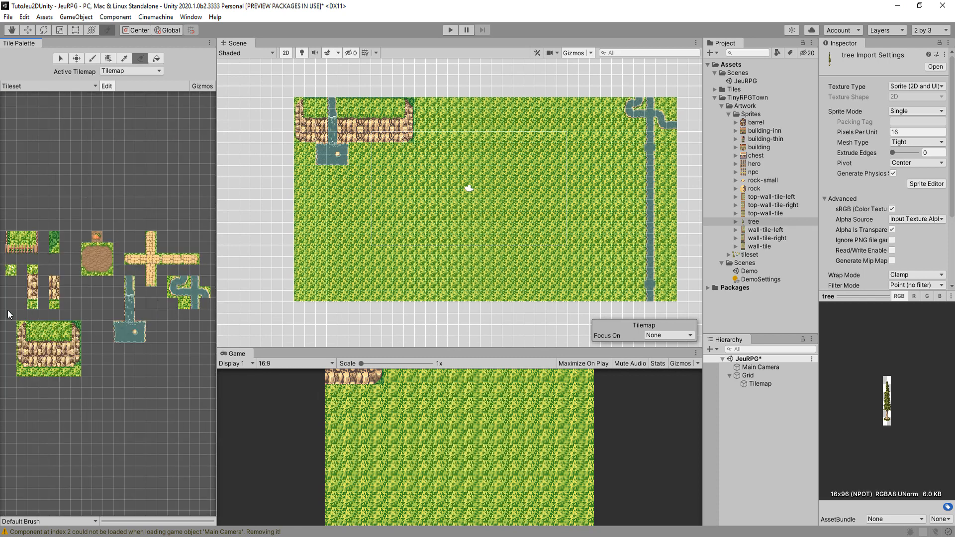
Add the tree sprite to the scene as an object and move it to the map's upper edge, left of the river, at about X 10.45, Y 6.89
{"action": "left_click", "coordinate": [757, 369]}
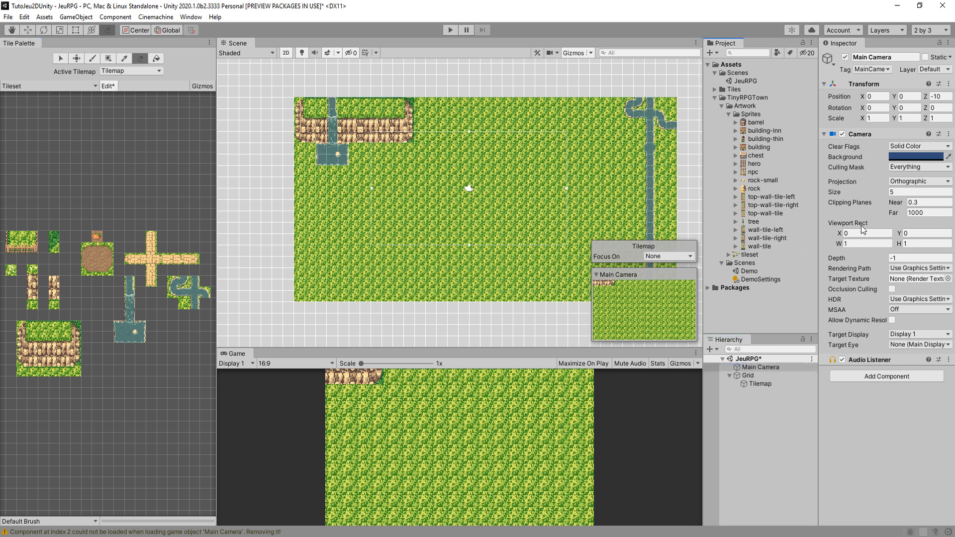
{"action": "left_click_drag", "start_coordinate": [753, 225], "coordinate": [684, 149]}
{"action": "left_click", "coordinate": [27, 31]}
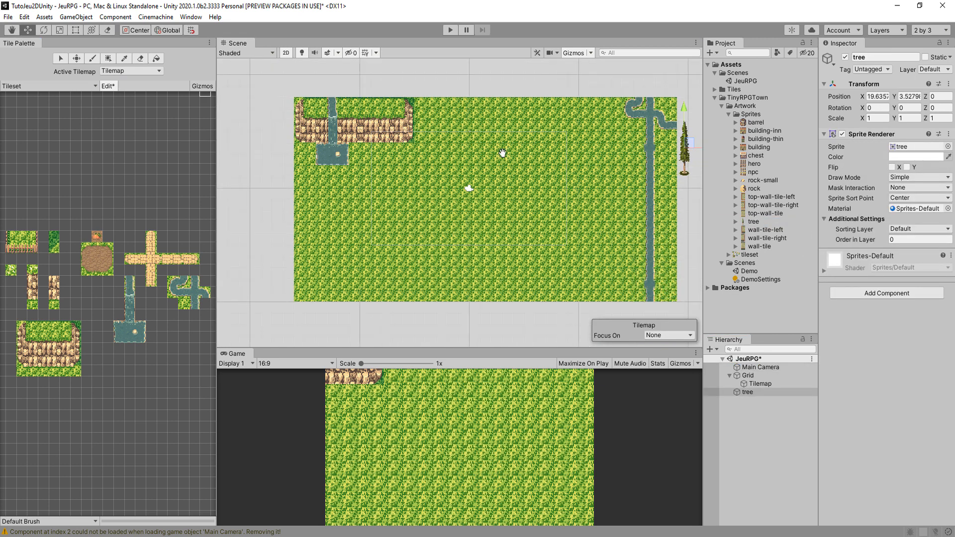
{"action": "middle_click_drag", "start_coordinate": [673, 144], "coordinate": [541, 204]}
{"action": "left_click_drag", "start_coordinate": [559, 205], "coordinate": [477, 176]}
{"action": "scroll", "coordinate": [438, 209], "scroll_direction": "up", "scroll_amount": 3}
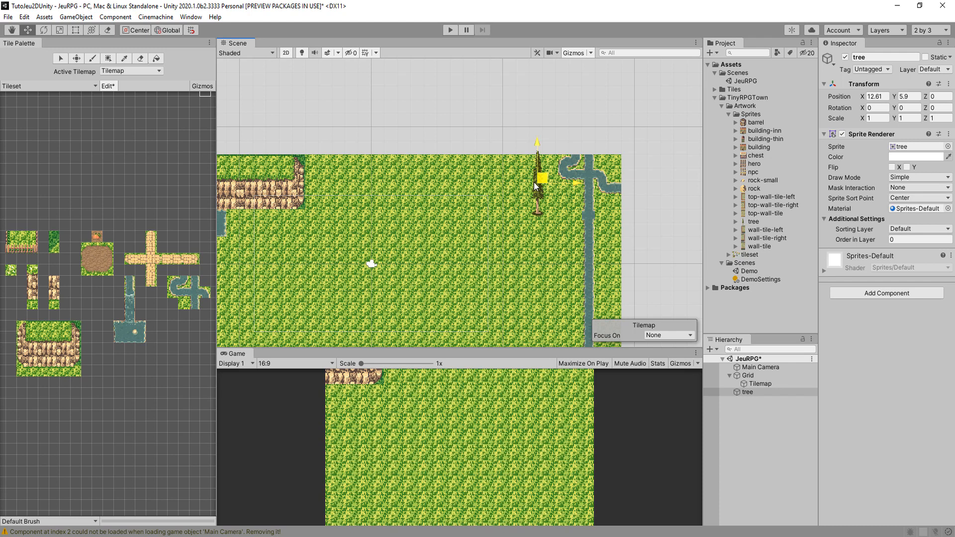
{"action": "left_click_drag", "start_coordinate": [534, 186], "coordinate": [512, 172]}
{"action": "middle_click_drag", "start_coordinate": [423, 203], "coordinate": [497, 234]}
{"action": "scroll", "coordinate": [535, 244], "scroll_direction": "up", "scroll_amount": 3}
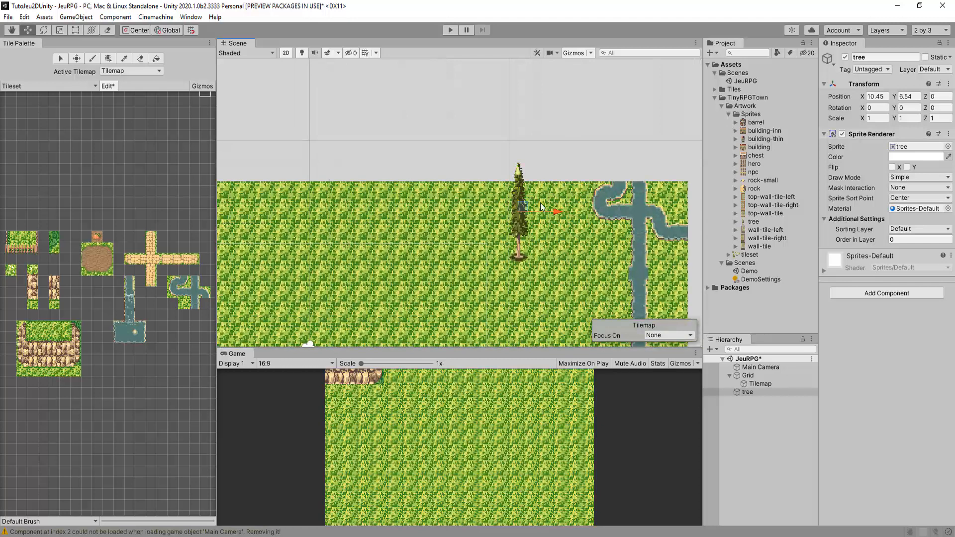
{"action": "left_click_drag", "start_coordinate": [520, 207], "coordinate": [520, 196]}
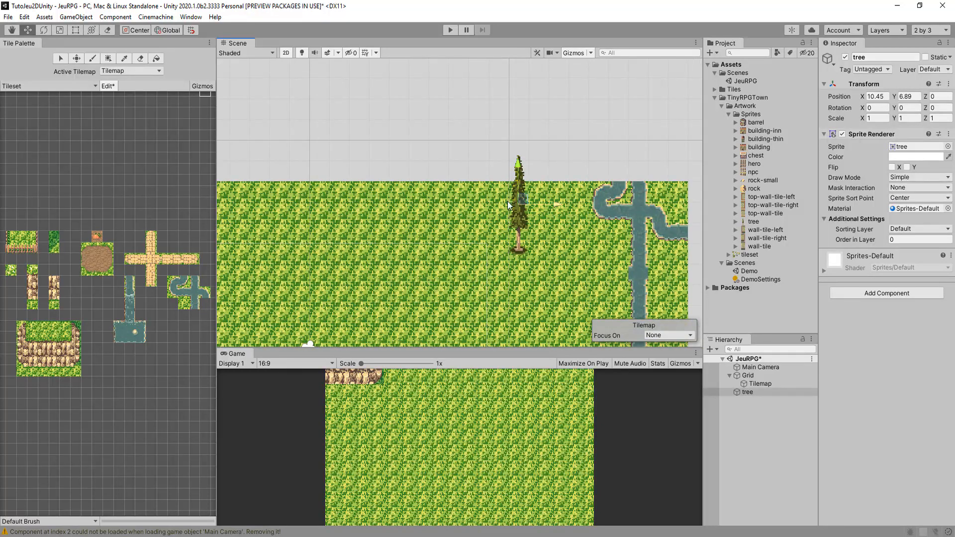
Set the tree's Order in Layer to 1 and move it closer to the river, at about X 13.03, Y 5.78
{"action": "mouse_move", "coordinate": [857, 240]}
{"action": "left_mouse_down"}
{"action": "mouse_move", "coordinate": [843, 240]}
{"action": "mouse_move", "coordinate": [868, 240]}
{"action": "left_mouse_up"}
{"action": "key", "text": "Return"}
{"action": "scroll", "coordinate": [548, 233], "scroll_direction": "down", "scroll_amount": 3}
{"action": "left_click_drag", "start_coordinate": [533, 206], "coordinate": [559, 226]}
{"action": "scroll", "coordinate": [417, 234], "scroll_direction": "down", "scroll_amount": 1}
{"action": "middle_click_drag", "start_coordinate": [416, 233], "coordinate": [420, 195]}
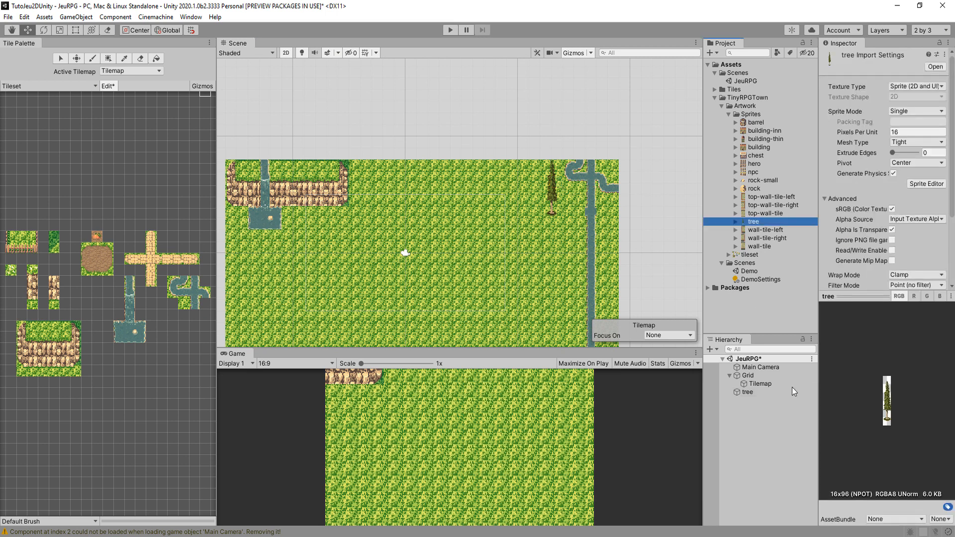
{"action": "double_click", "coordinate": [742, 392]}
{"action": "mouse_move", "coordinate": [561, 181]}
{"action": "left_mouse_down"}
{"action": "mouse_move", "coordinate": [553, 184]}
{"action": "mouse_move", "coordinate": [566, 182]}
{"action": "left_mouse_up"}
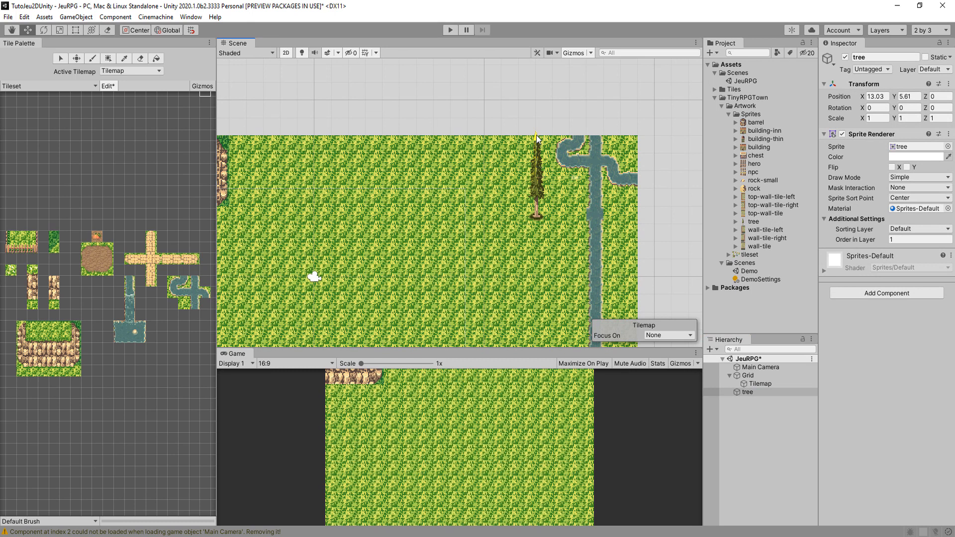
{"action": "left_click_drag", "start_coordinate": [535, 148], "coordinate": [536, 142]}
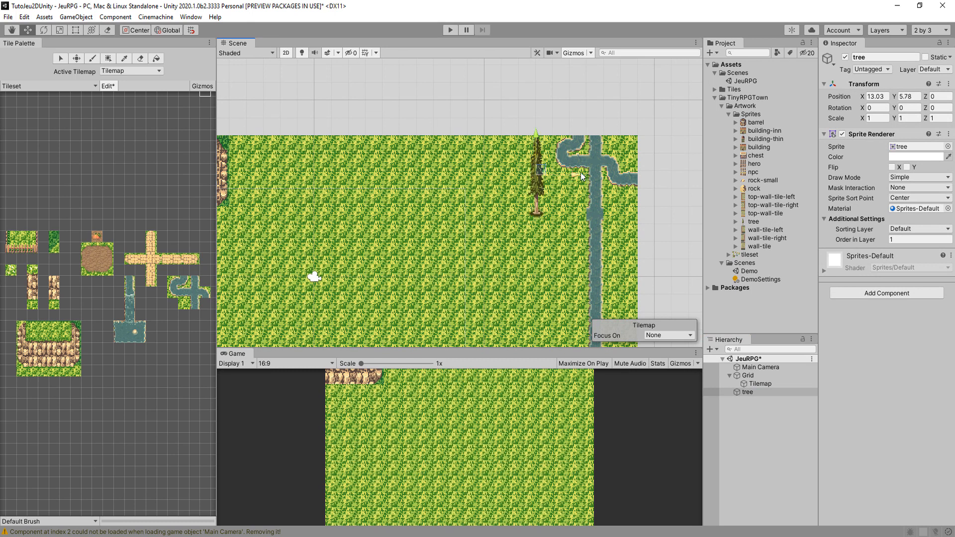
Duplicate the tree repeatedly to form a row of 15 closely spaced trees extending left from the river
{"action": "key", "text": "ctrl+d"}
{"action": "left_click_drag", "start_coordinate": [569, 174], "coordinate": [371, 173]}
{"action": "key", "text": "ctrl+d"}
{"action": "key", "text": "ctrl+d"}
{"action": "key", "text": "ctrl+d"}
{"action": "left_click", "coordinate": [747, 392], "text": "shift"}
{"action": "key", "text": "ctrl+d"}
{"action": "key", "text": "ctrl+d"}
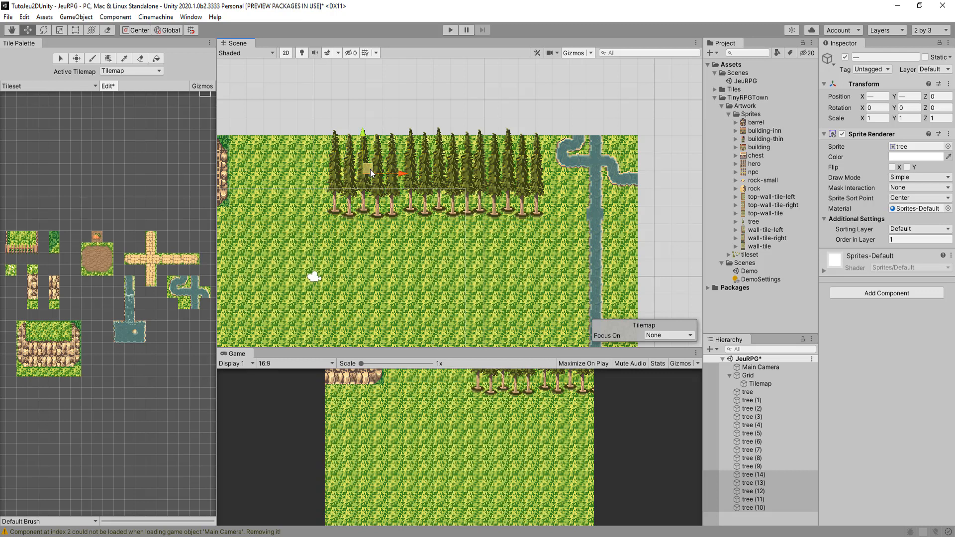
Duplicate the whole 15-tree row twice and offset the copies slightly downward to thicken the forest
{"action": "left_click", "coordinate": [749, 392], "text": "shift"}
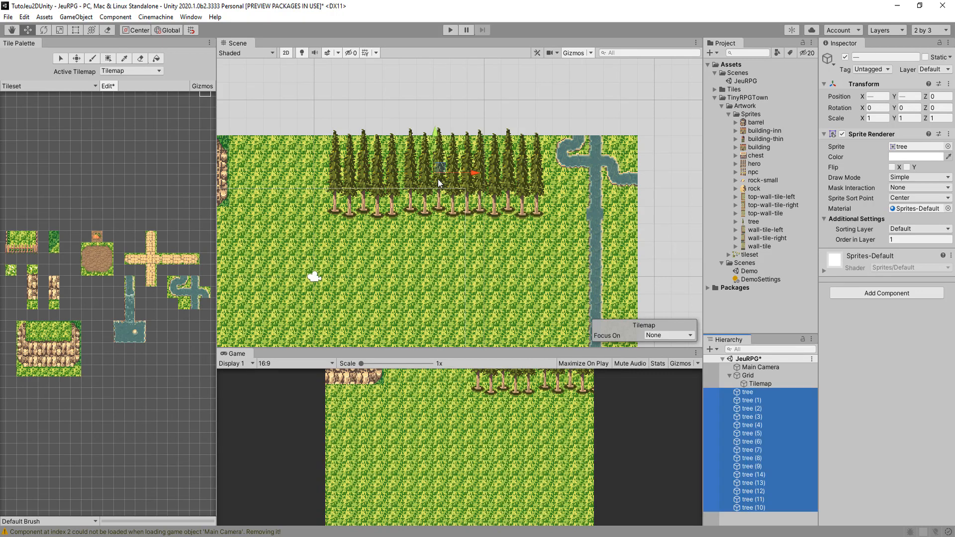
{"action": "key", "text": "ctrl+d"}
{"action": "left_click_drag", "start_coordinate": [438, 173], "coordinate": [449, 195]}
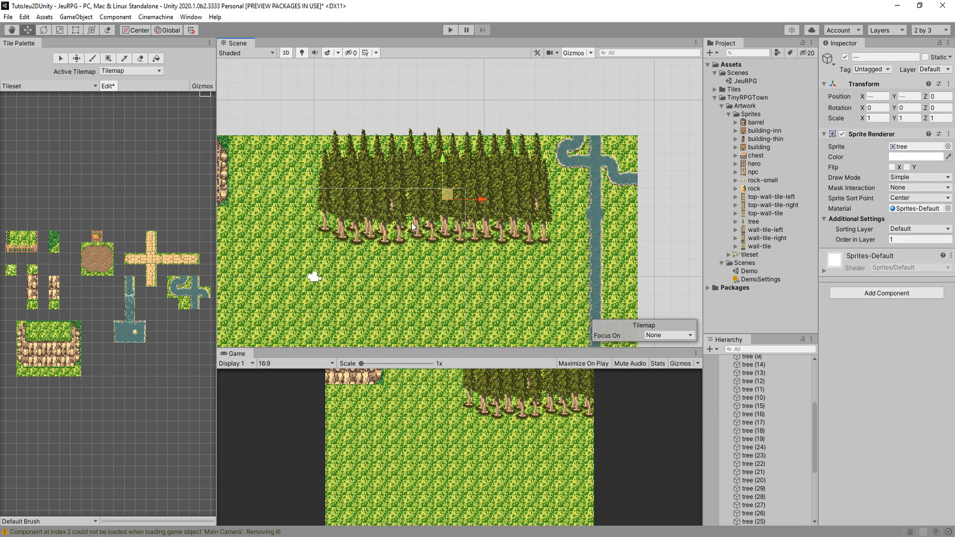
{"action": "scroll", "coordinate": [411, 229], "scroll_direction": "down", "scroll_amount": 1}
{"action": "middle_click_drag", "start_coordinate": [388, 230], "coordinate": [458, 230]}
{"action": "left_click_drag", "start_coordinate": [486, 171], "coordinate": [484, 175]}
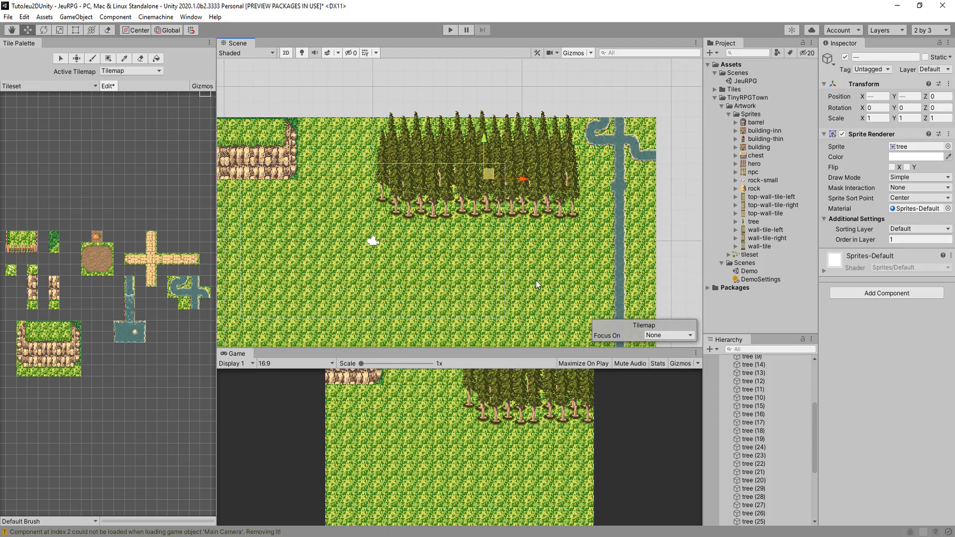
Create an empty game object in the scene and name it Forest
{"action": "scroll", "coordinate": [747, 378], "scroll_direction": "up", "scroll_amount": 5}
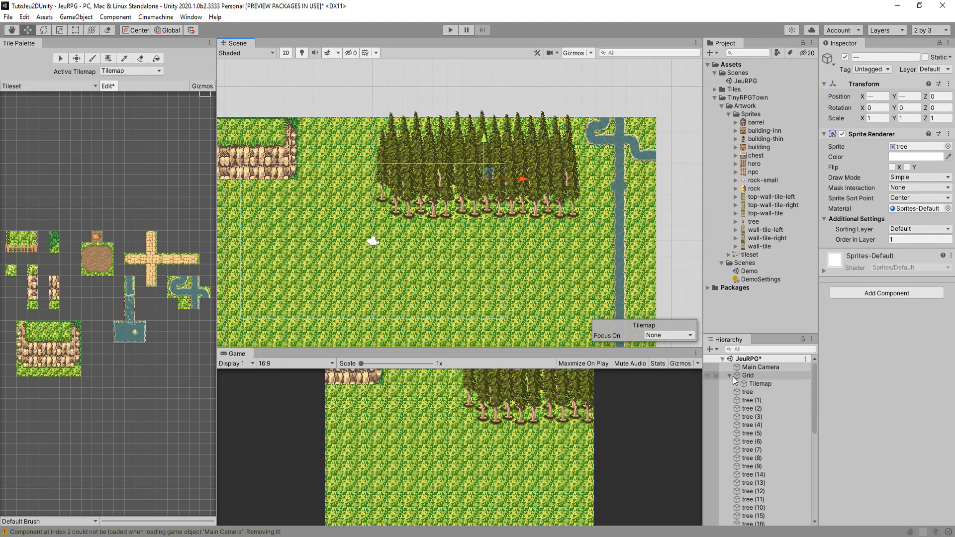
{"action": "left_click", "coordinate": [710, 349]}
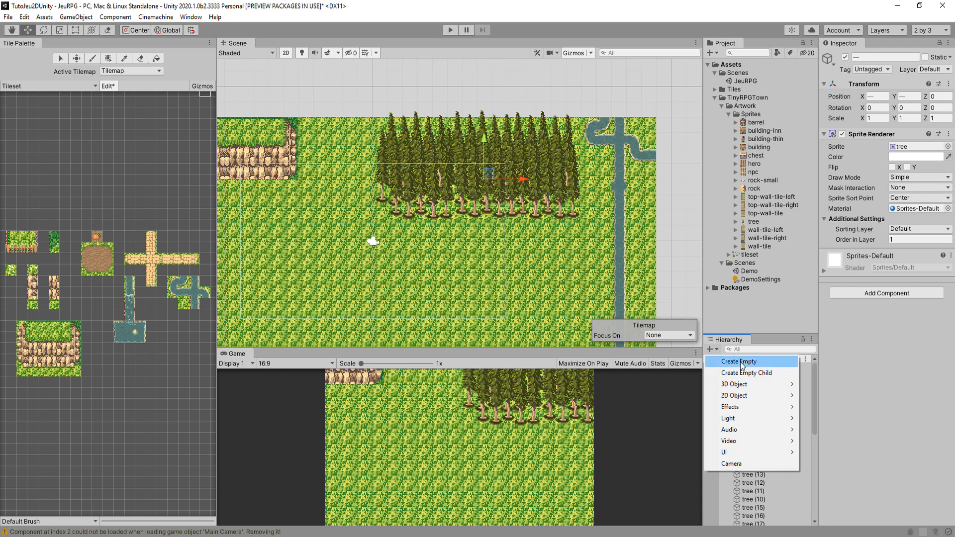
{"action": "left_click", "coordinate": [734, 357]}
{"action": "type", "text": "Fore"}
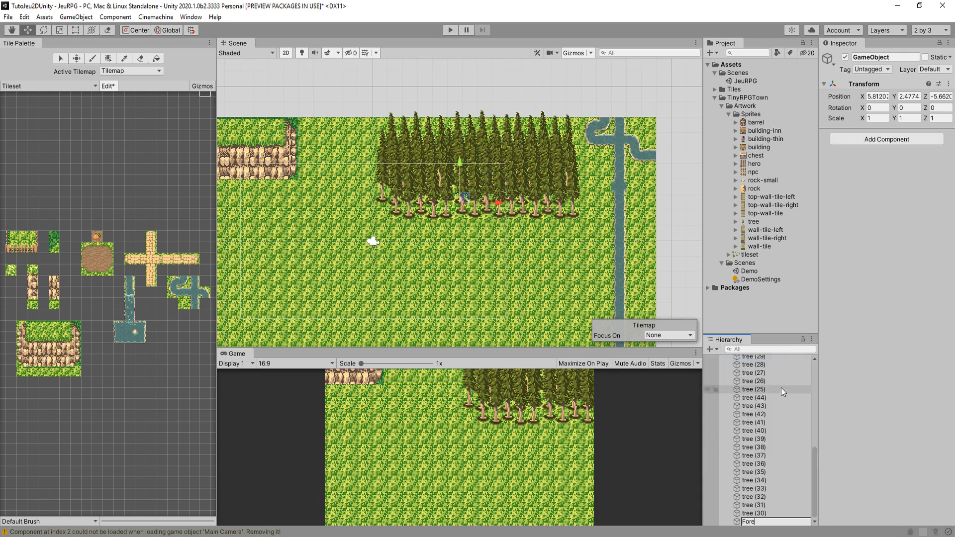
{"action": "type", "text": "st"}
{"action": "key", "text": "Return"}
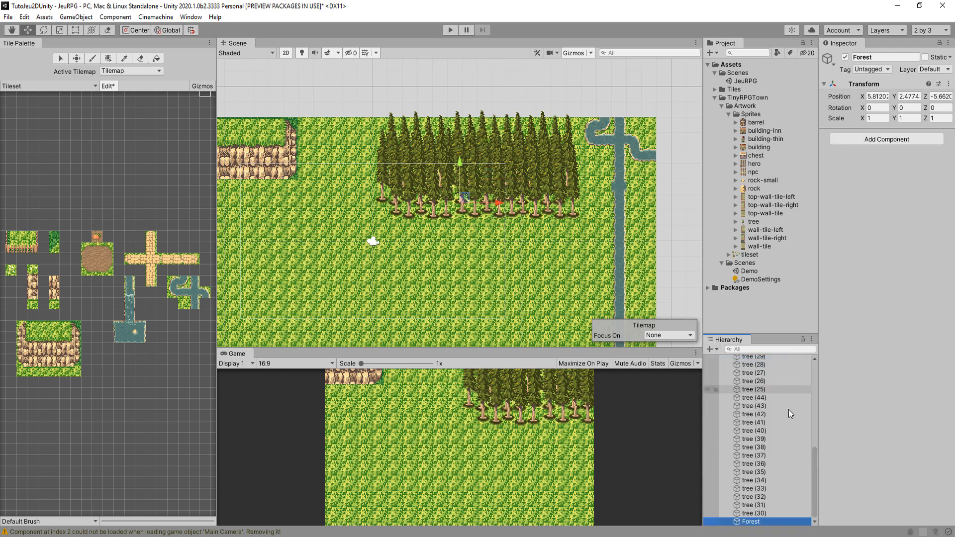
Make all the tree objects children of Forest and collapse the group
{"action": "left_click", "coordinate": [776, 513]}
{"action": "scroll", "coordinate": [772, 452], "scroll_direction": "up", "scroll_amount": 10}
{"action": "scroll", "coordinate": [772, 452], "scroll_direction": "up", "scroll_amount": 2}
{"action": "left_click", "coordinate": [749, 392], "text": "shift"}
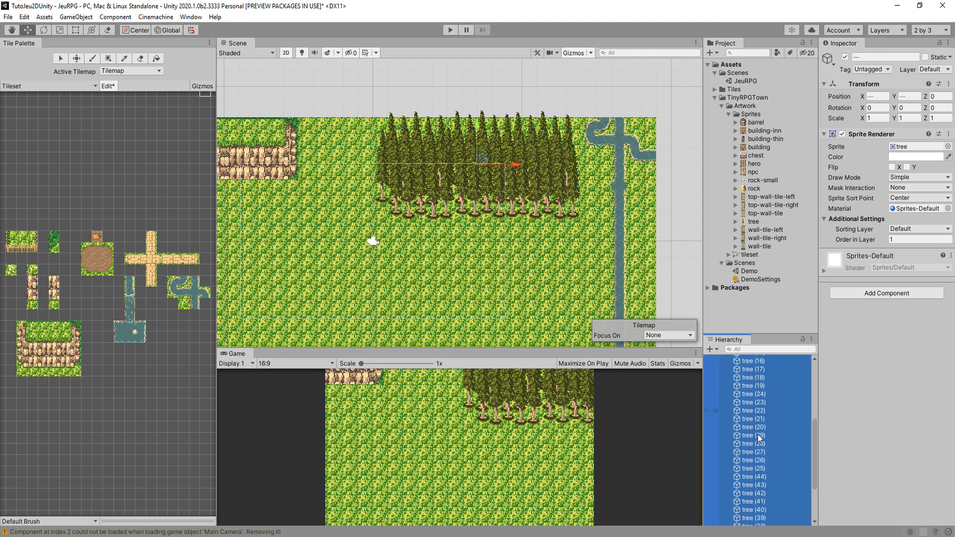
{"action": "scroll", "coordinate": [761, 497], "scroll_direction": "down", "scroll_amount": 8}
{"action": "left_click_drag", "start_coordinate": [758, 513], "coordinate": [752, 522]}
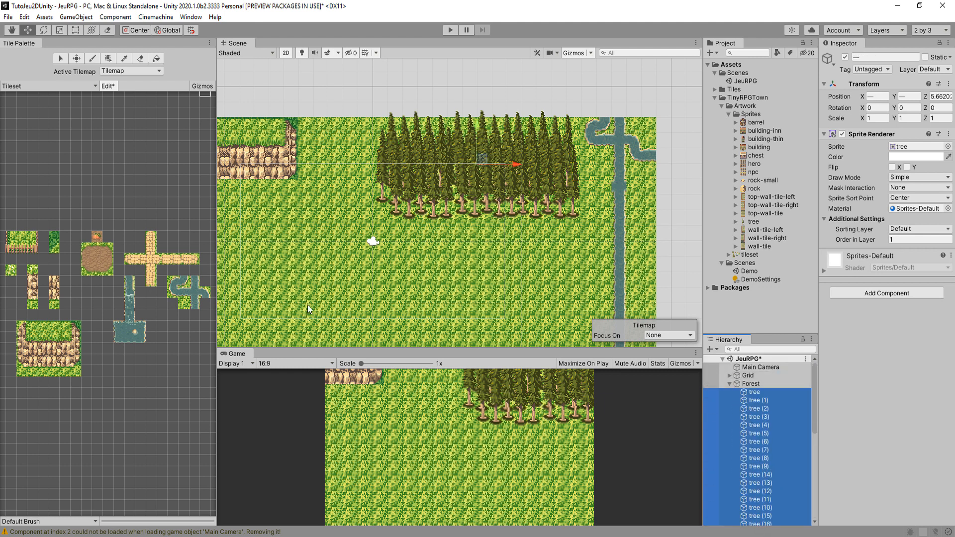
{"action": "left_click", "coordinate": [729, 383]}
Finish editing the Tileset palette and paint a vertical stone path from the map's upper edge downward between the cliff and the forest
{"action": "middle_click_drag", "start_coordinate": [404, 255], "coordinate": [467, 235]}
{"action": "scroll", "coordinate": [467, 235], "scroll_direction": "down", "scroll_amount": 2}
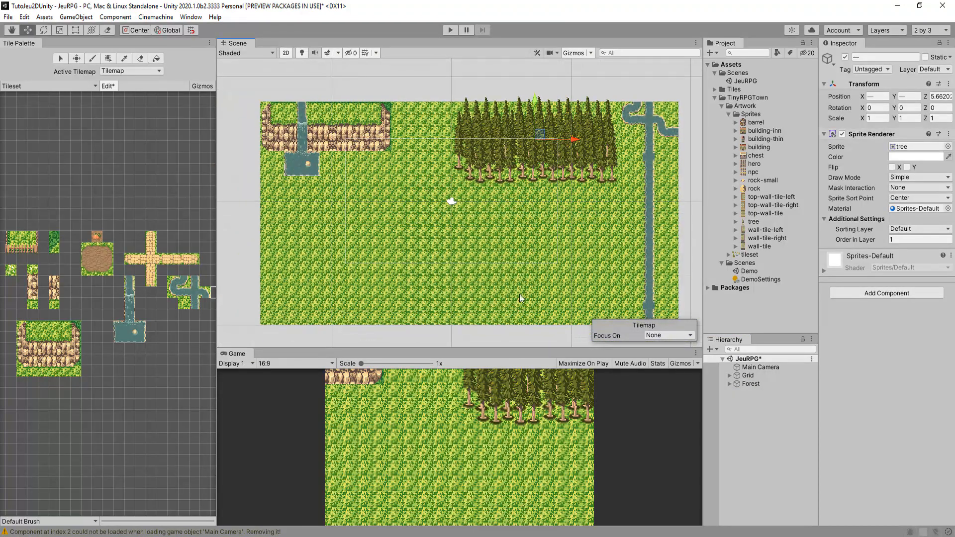
{"action": "left_click", "coordinate": [151, 238]}
{"action": "left_click", "coordinate": [109, 87]}
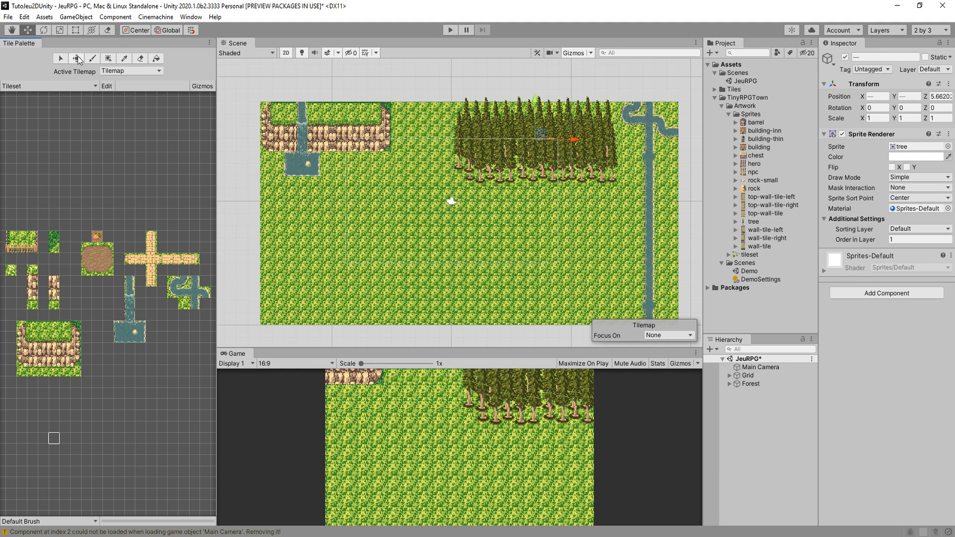
{"action": "key", "text": "b"}
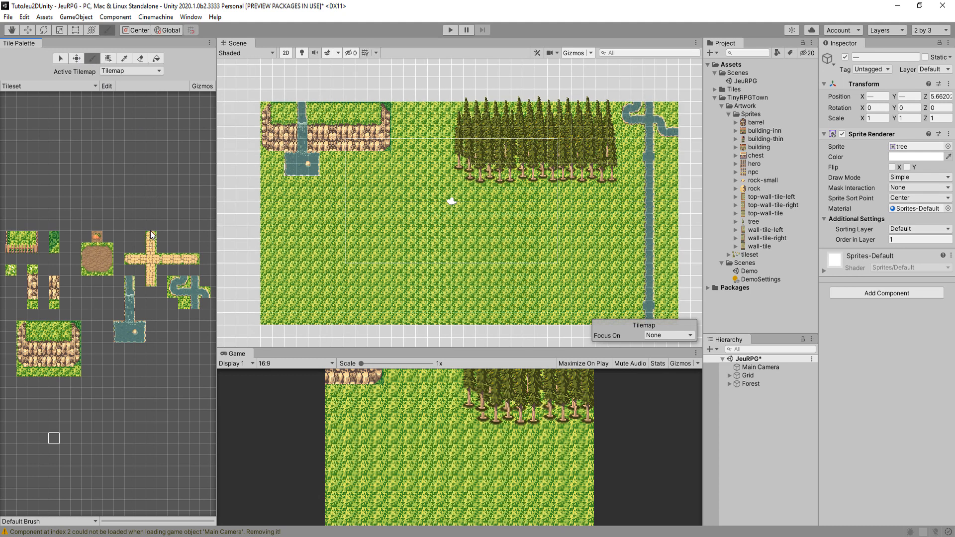
{"action": "left_click_drag", "start_coordinate": [152, 235], "coordinate": [152, 285]}
{"action": "left_click", "coordinate": [422, 158]}
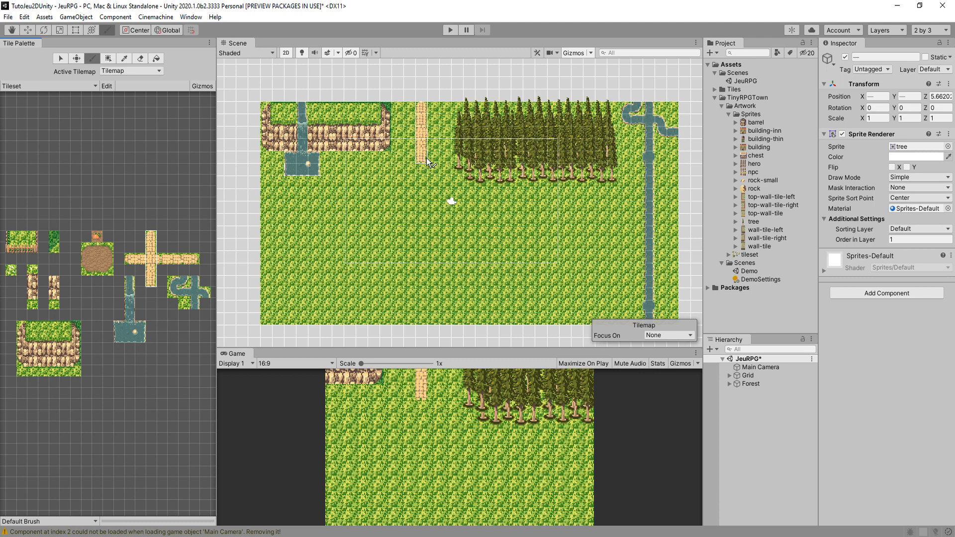
{"action": "left_click", "coordinate": [423, 225]}
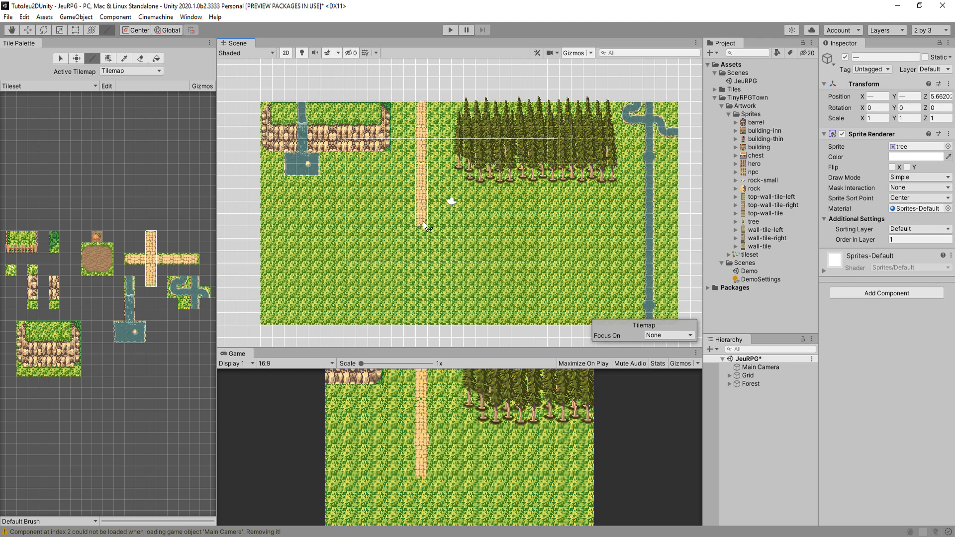
Preview the building-thin, building-inn and building sprites
{"action": "left_click", "coordinate": [765, 139]}
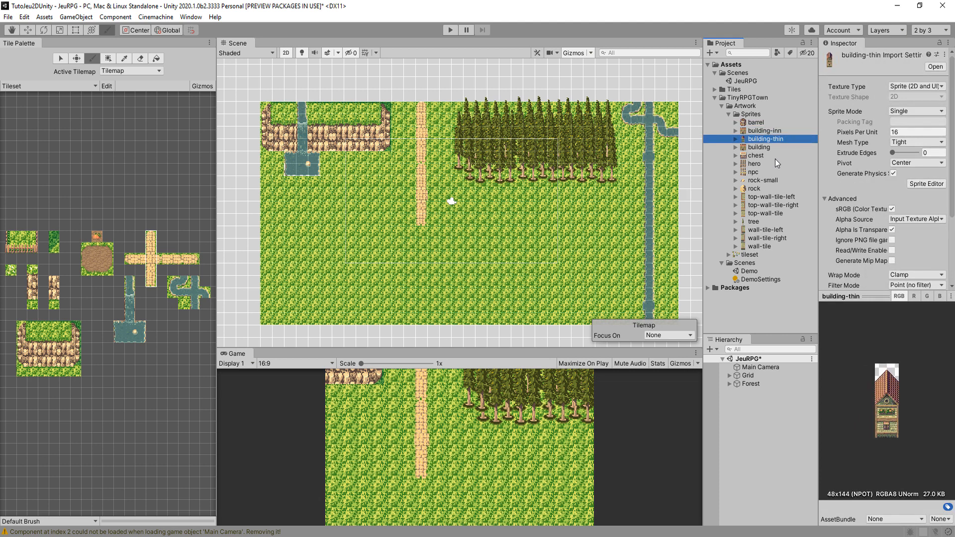
{"action": "key", "text": "Down"}
{"action": "key", "text": "Up"}
{"action": "key", "text": "Up"}
{"action": "key", "text": "Down"}
{"action": "key", "text": "Down"}
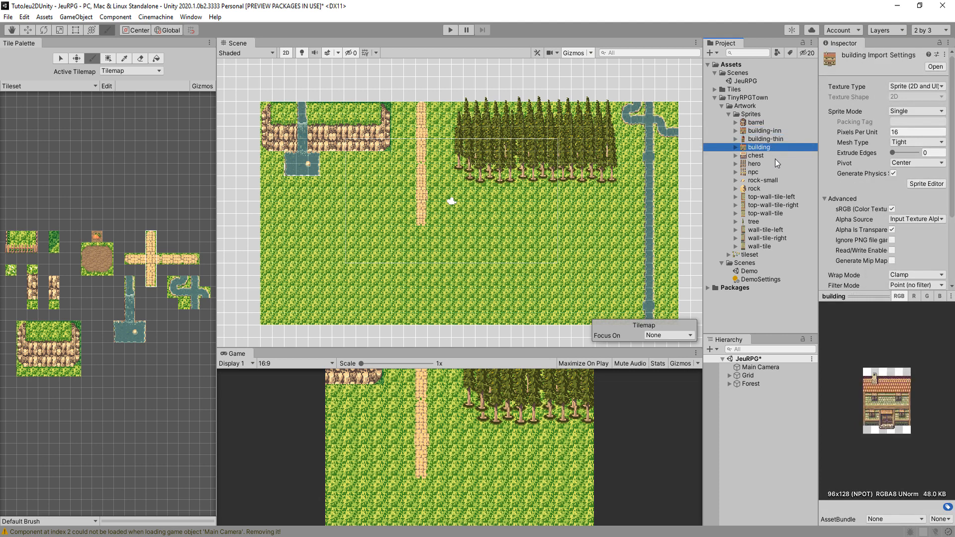
{"action": "left_click", "coordinate": [774, 159]}
{"action": "left_click_drag", "start_coordinate": [774, 160], "coordinate": [752, 321]}
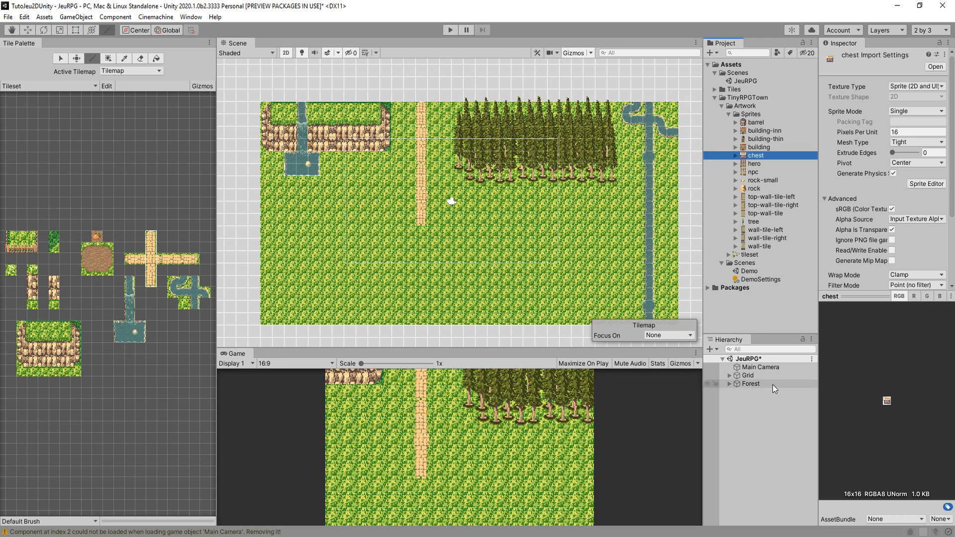
{"action": "left_click", "coordinate": [761, 367]}
{"action": "left_click_drag", "start_coordinate": [754, 158], "coordinate": [766, 311]}
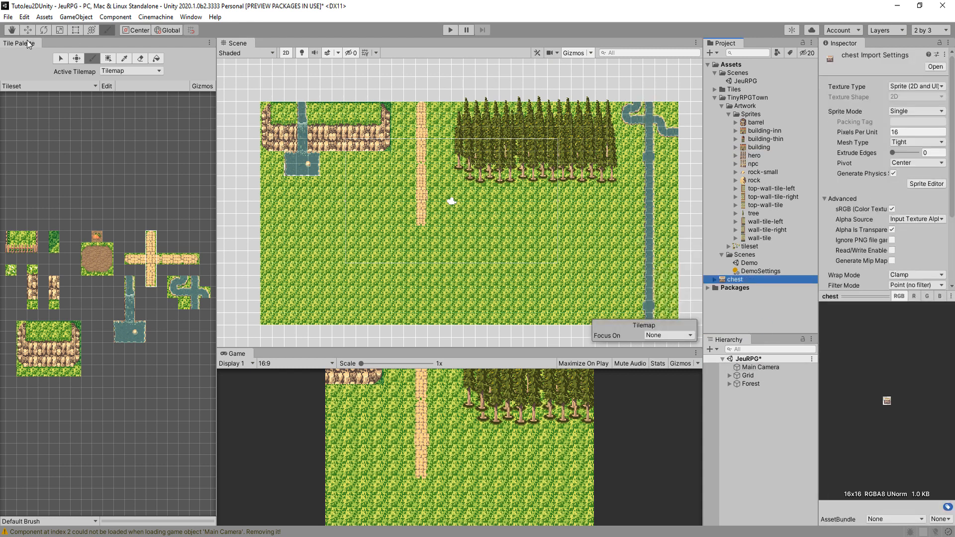
{"action": "key", "text": "ctrl+z"}
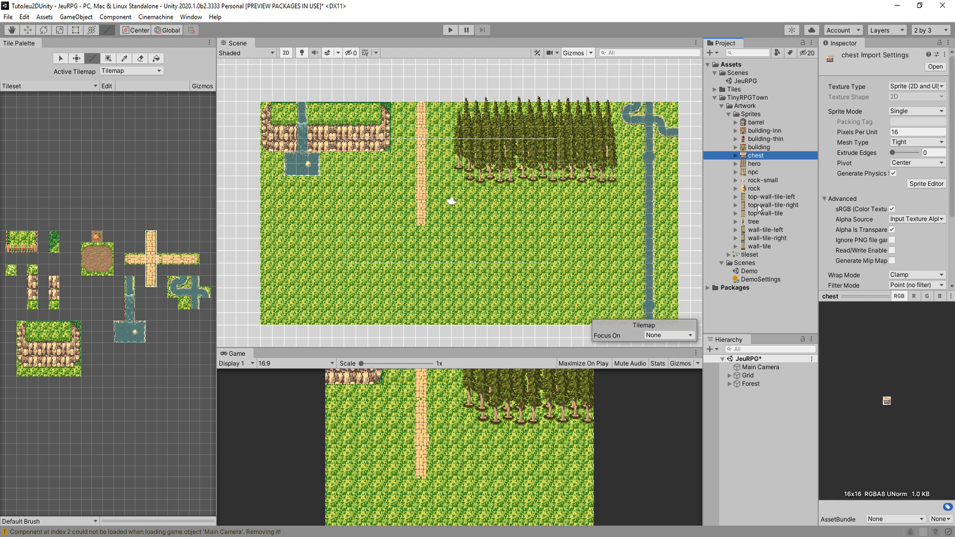
Add the building-inn sprite to the scene as an object and select it for moving
{"action": "left_click_drag", "start_coordinate": [757, 130], "coordinate": [769, 393]}
{"action": "scroll", "coordinate": [606, 201], "scroll_direction": "down", "scroll_amount": 5}
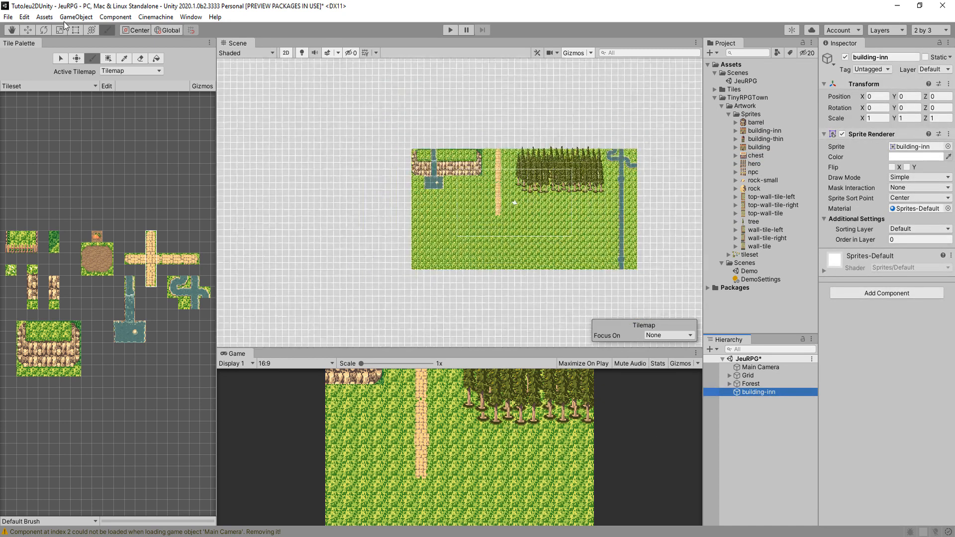
{"action": "key", "text": "w"}
{"action": "left_click", "coordinate": [757, 392]}
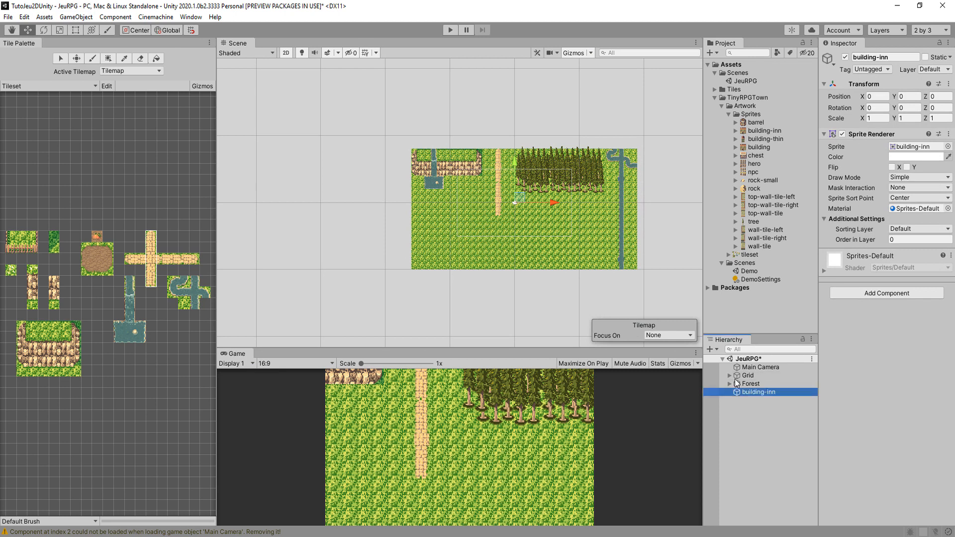
{"action": "scroll", "coordinate": [552, 216], "scroll_direction": "up", "scroll_amount": 4}
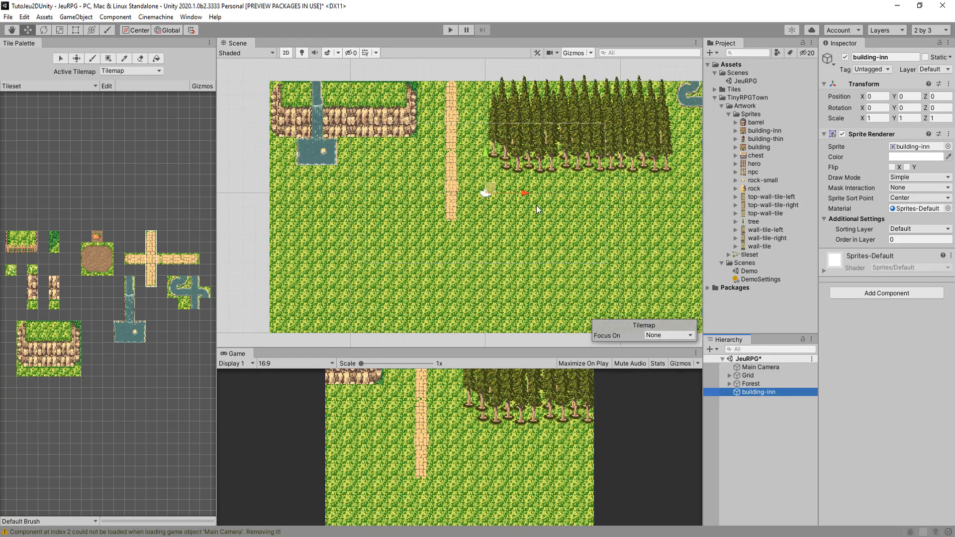
Set the inn's Order in Layer to 1 and place it on the grass left of the path, below the waterfall pool
{"action": "left_click", "coordinate": [911, 239]}
{"action": "type", "text": "1"}
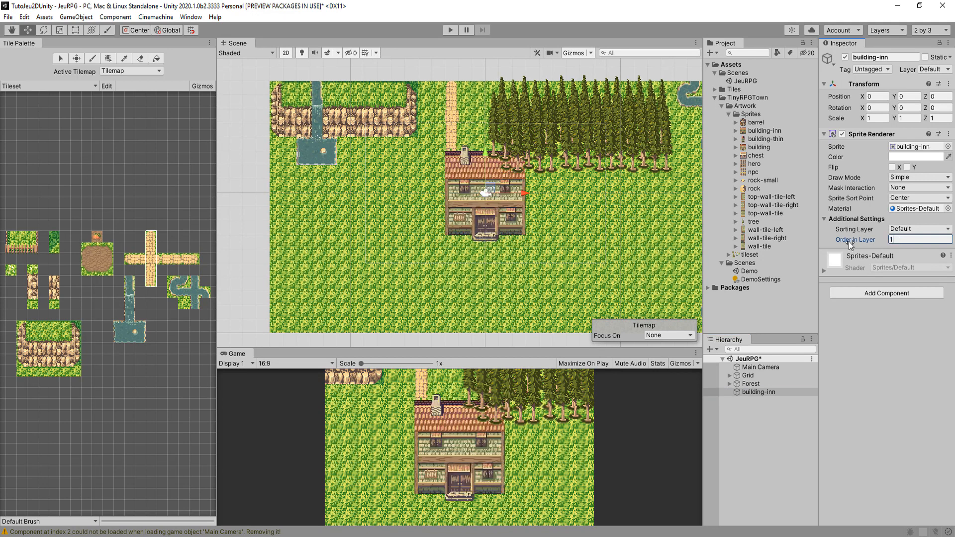
{"action": "left_click_drag", "start_coordinate": [429, 185], "coordinate": [402, 209]}
Extend the vertical stone path straight down past the inn on the Grid's tilemap
{"action": "left_click", "coordinate": [747, 375]}
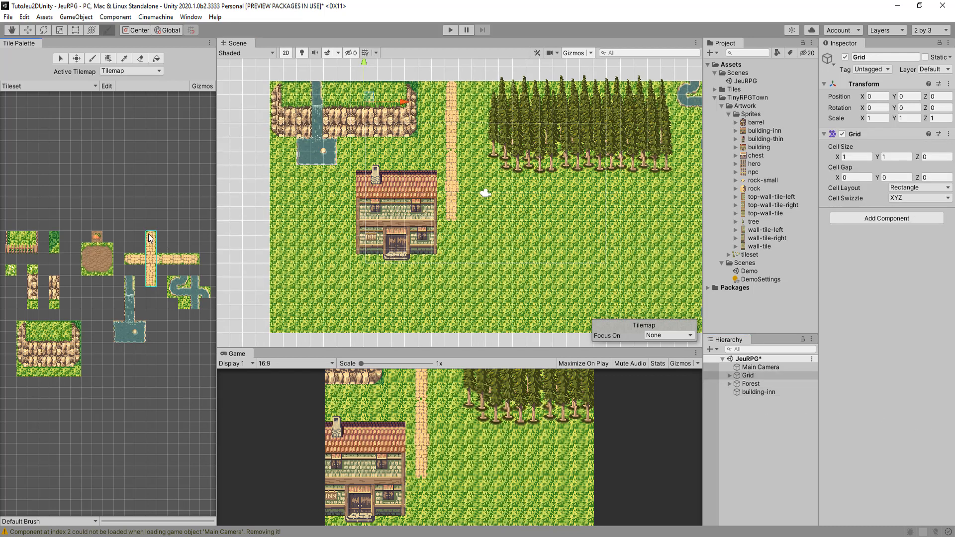
{"action": "left_click_drag", "start_coordinate": [151, 243], "coordinate": [150, 251]}
{"action": "left_click", "coordinate": [454, 278]}
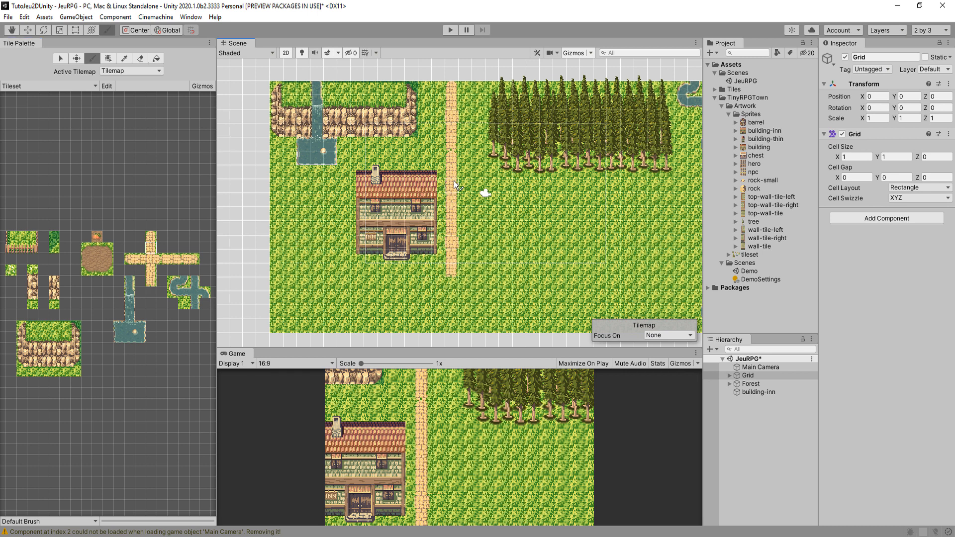
{"action": "left_click", "coordinate": [451, 284]}
Paint a horizontal stone path from the vertical path's lower end to the map's left edge and connect it to the inn's door
{"action": "left_click_drag", "start_coordinate": [129, 259], "coordinate": [183, 259]}
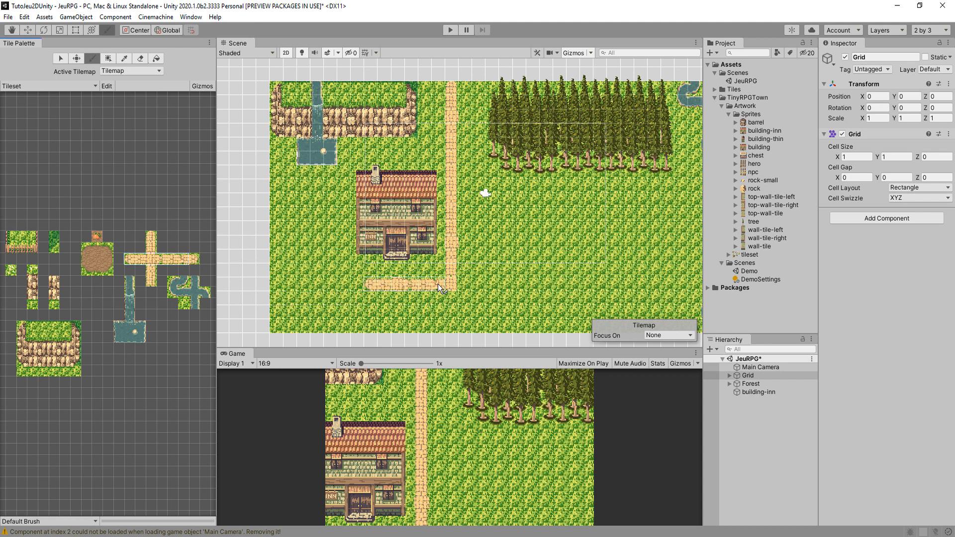
{"action": "left_click", "coordinate": [438, 283]}
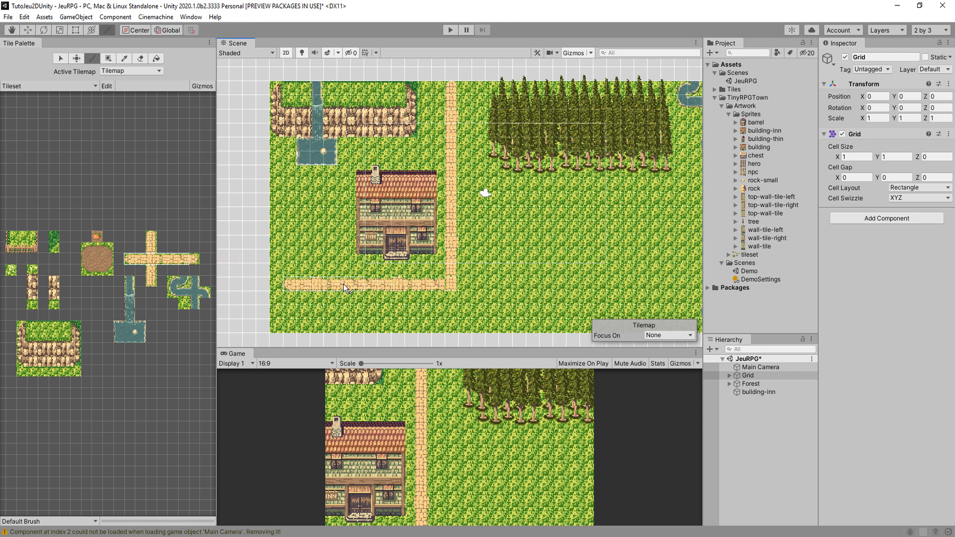
{"action": "left_click", "coordinate": [323, 283]}
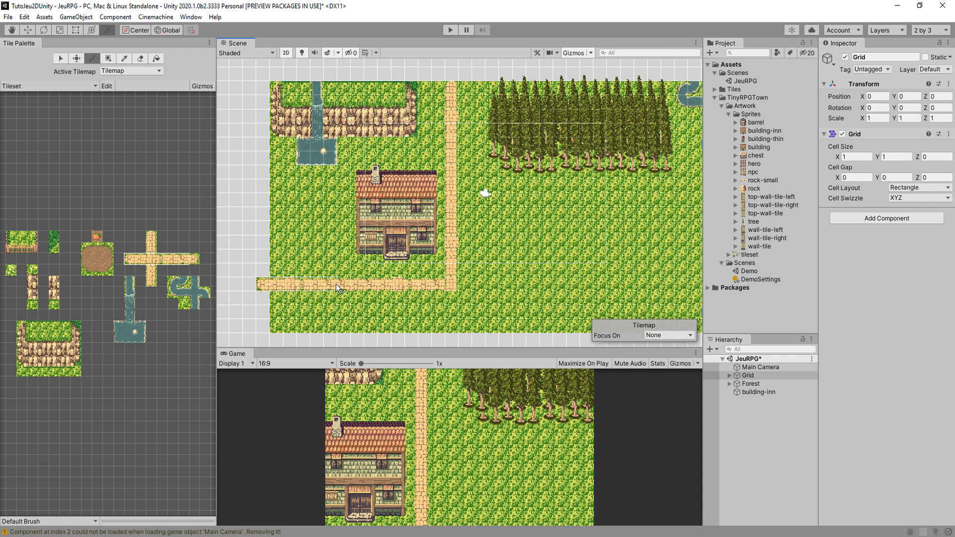
{"action": "left_click", "coordinate": [151, 260]}
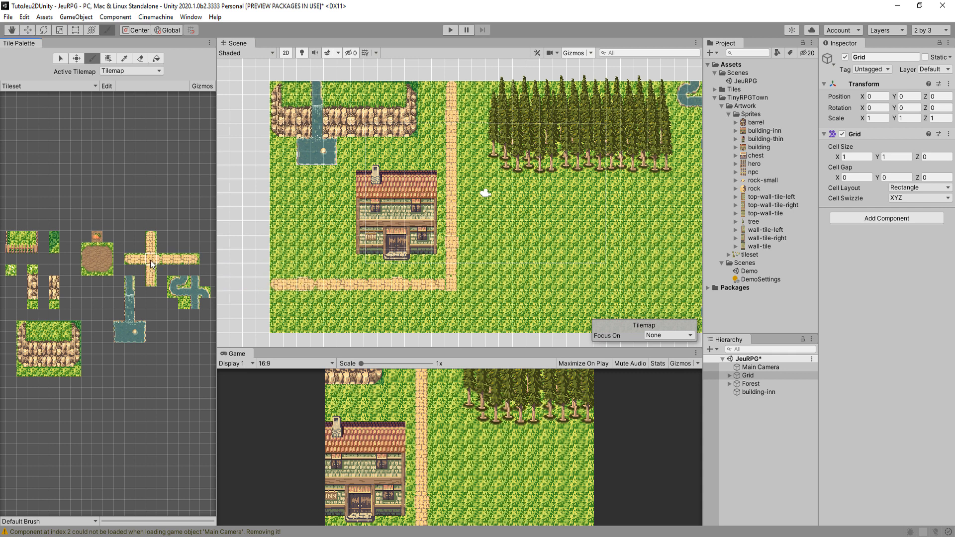
{"action": "left_click_drag", "start_coordinate": [166, 258], "coordinate": [175, 258]}
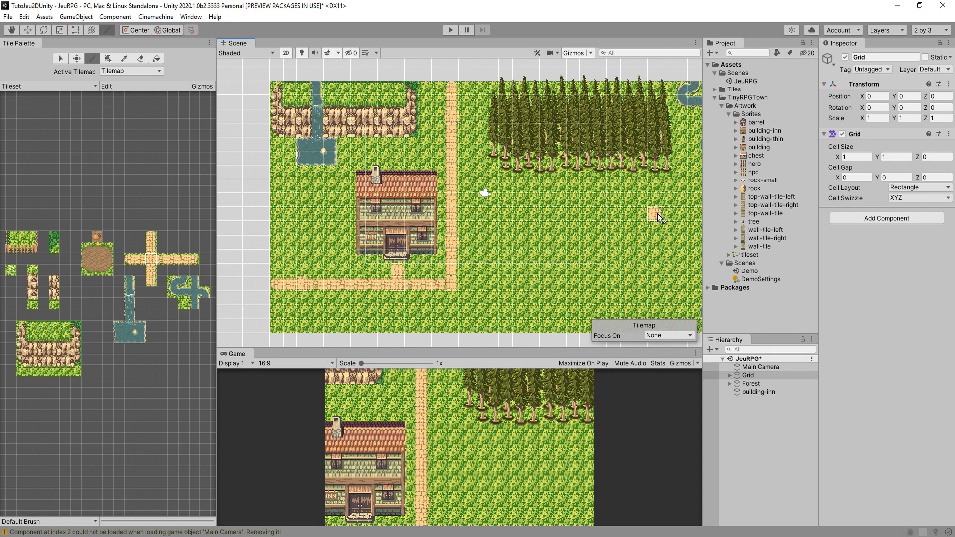
Add the building-thin sprite to the scene with Order in Layer 1 and place it on the grass below the forest, beside the river
{"action": "scroll", "coordinate": [621, 218], "scroll_direction": "down", "scroll_amount": 4}
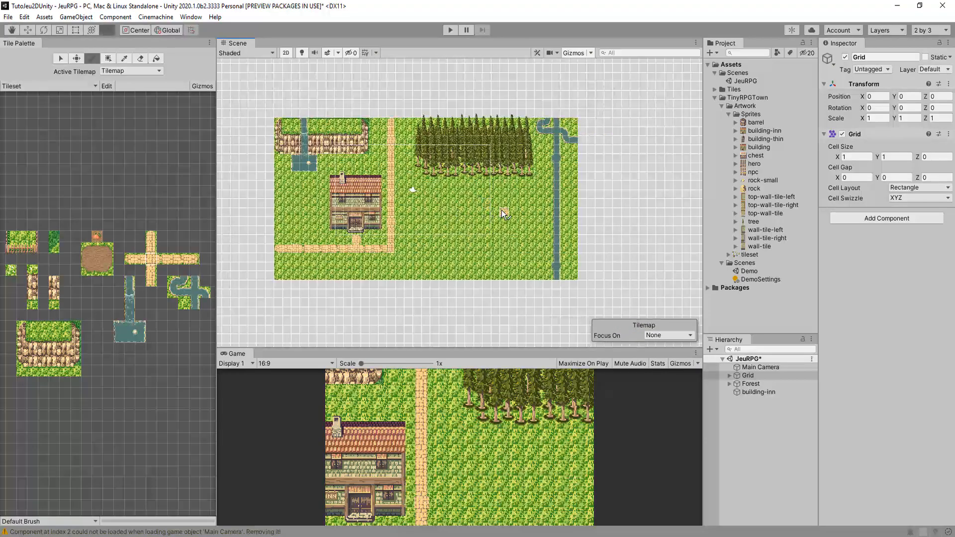
{"action": "left_click", "coordinate": [765, 140]}
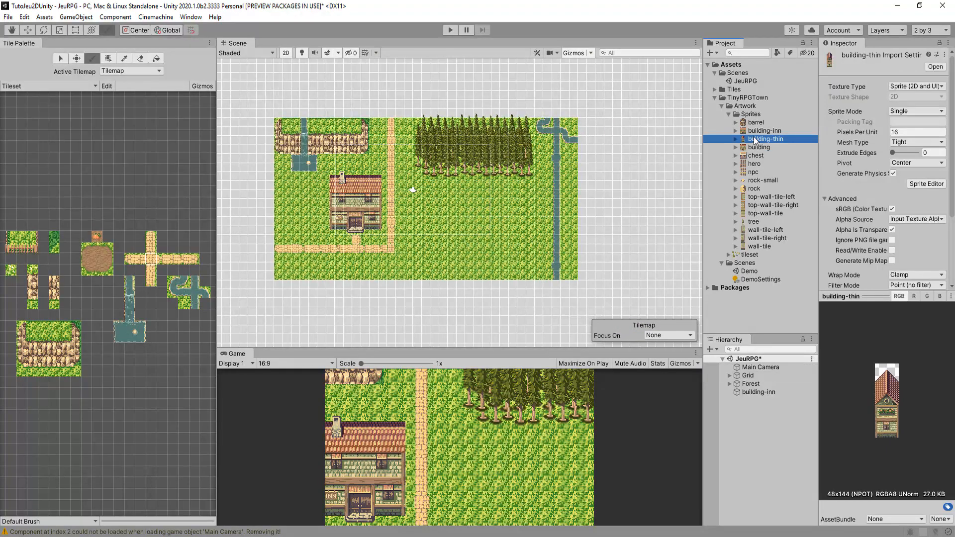
{"action": "left_click_drag", "start_coordinate": [746, 342], "coordinate": [753, 400]}
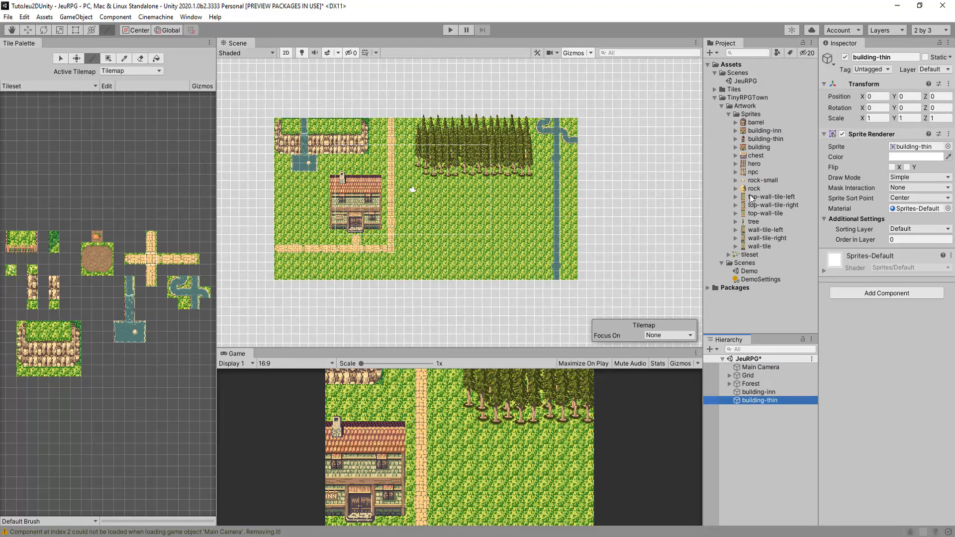
{"action": "left_click", "coordinate": [900, 239]}
{"action": "type", "text": "1"}
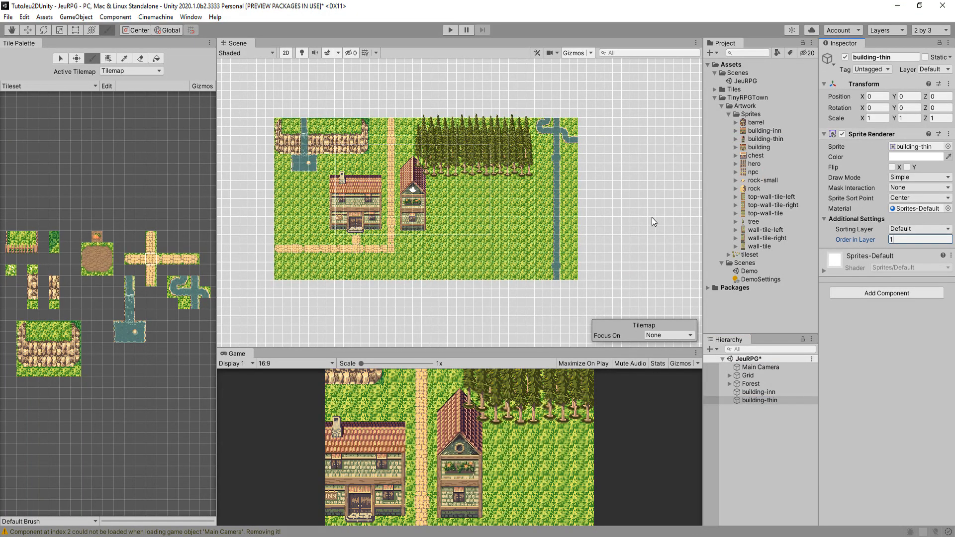
{"action": "left_click", "coordinate": [28, 30]}
{"action": "left_click_drag", "start_coordinate": [423, 189], "coordinate": [520, 213]}
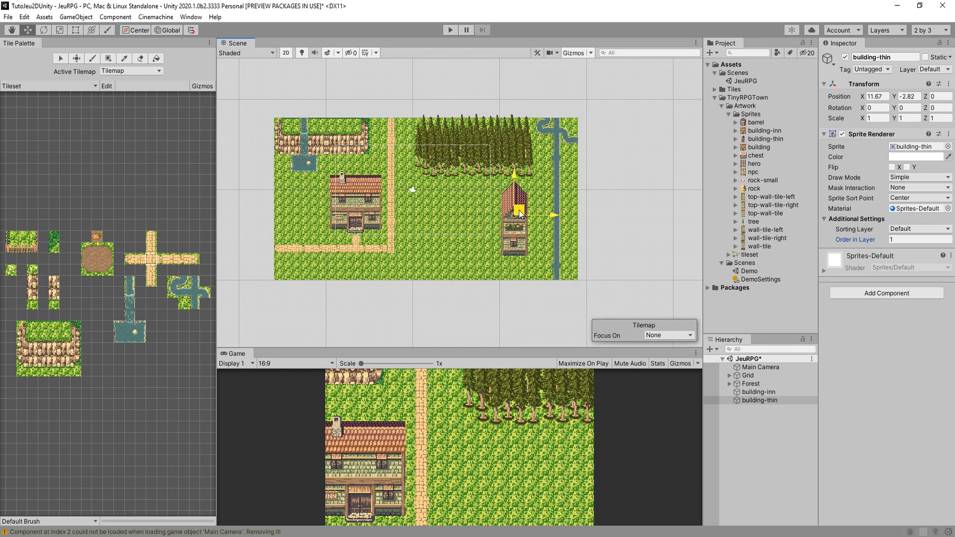
Paint a stone path from the junction below the inn along the lower grass to the thin house's door
{"action": "left_click", "coordinate": [151, 259]}
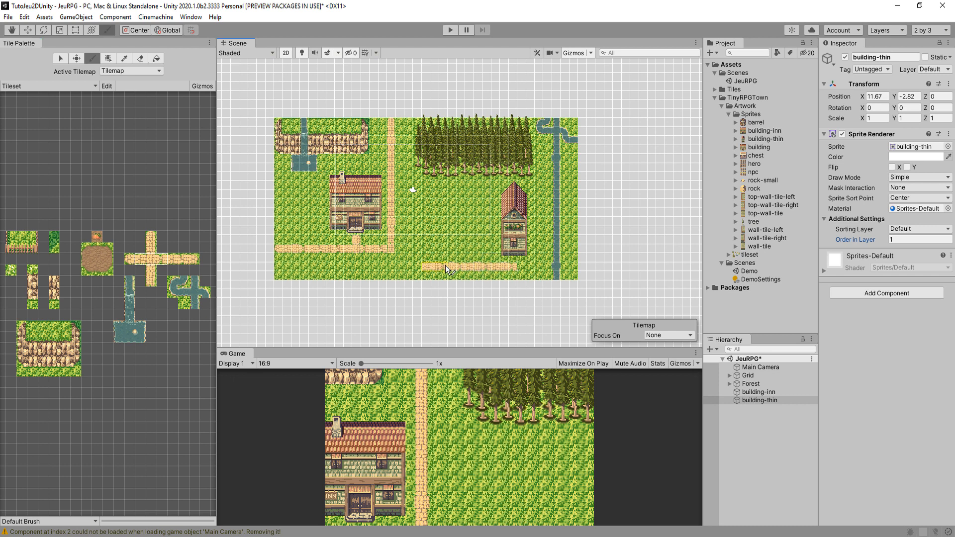
{"action": "left_click", "coordinate": [408, 253]}
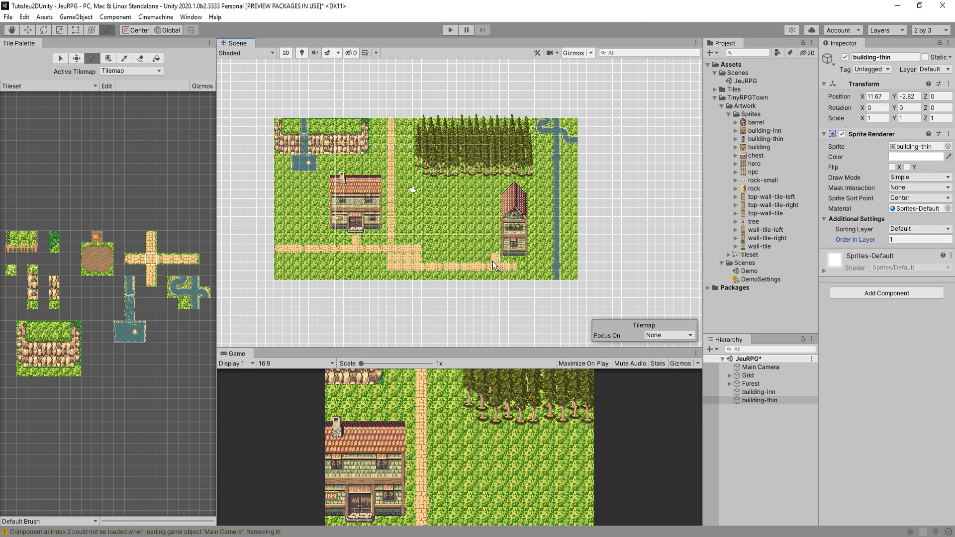
{"action": "scroll", "coordinate": [517, 278], "scroll_direction": "up", "scroll_amount": 5}
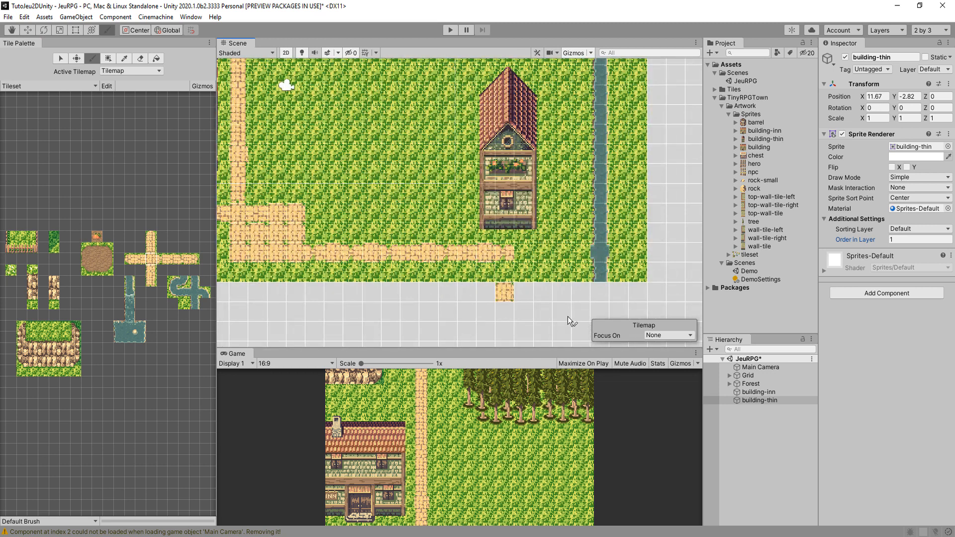
{"action": "left_click", "coordinate": [506, 241]}
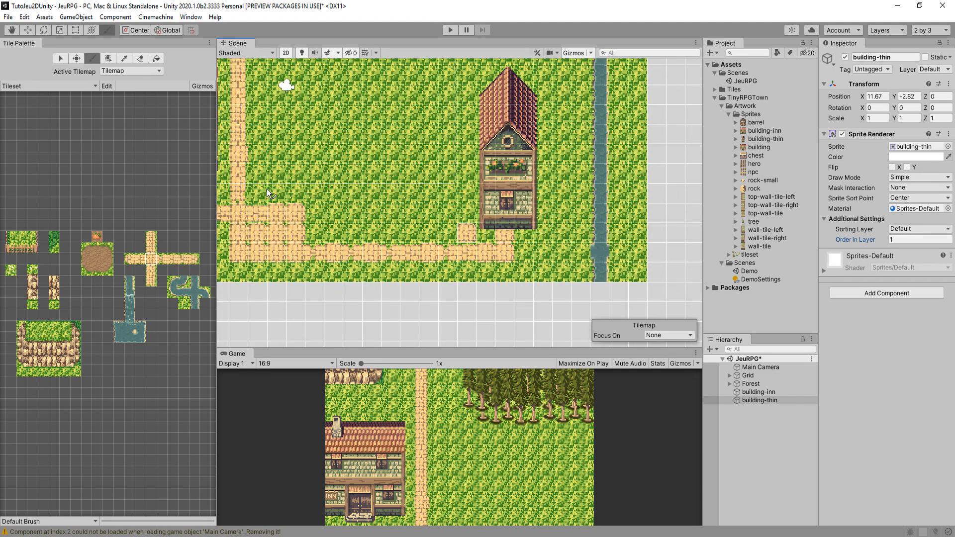
Stamp the brown dirt patch tiles on the grass between the forest and the lower path, left of the thin house
{"action": "scroll", "coordinate": [285, 226], "scroll_direction": "down", "scroll_amount": 6}
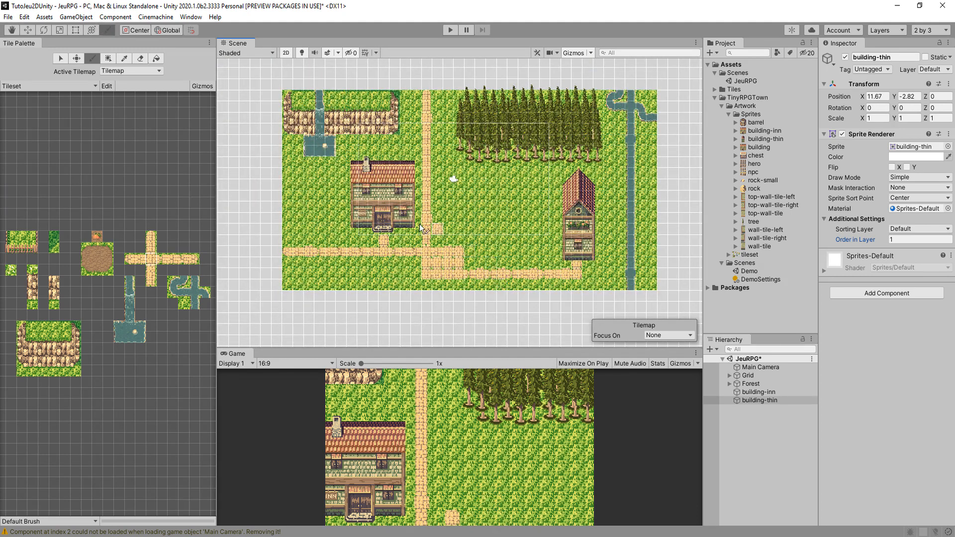
{"action": "middle_click_drag", "start_coordinate": [370, 220], "coordinate": [380, 251]}
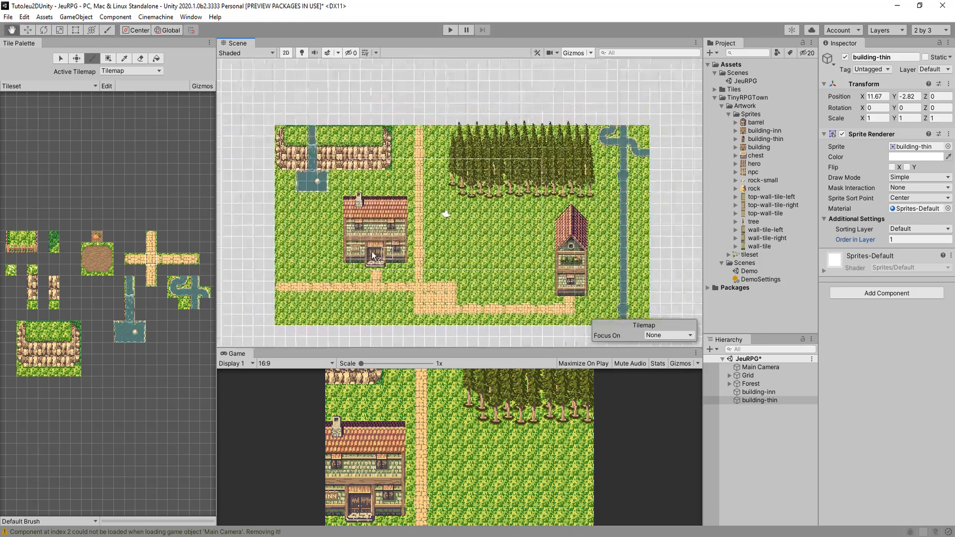
{"action": "scroll", "coordinate": [403, 248], "scroll_direction": "up", "scroll_amount": 5}
{"action": "middle_click_drag", "start_coordinate": [488, 248], "coordinate": [426, 228]}
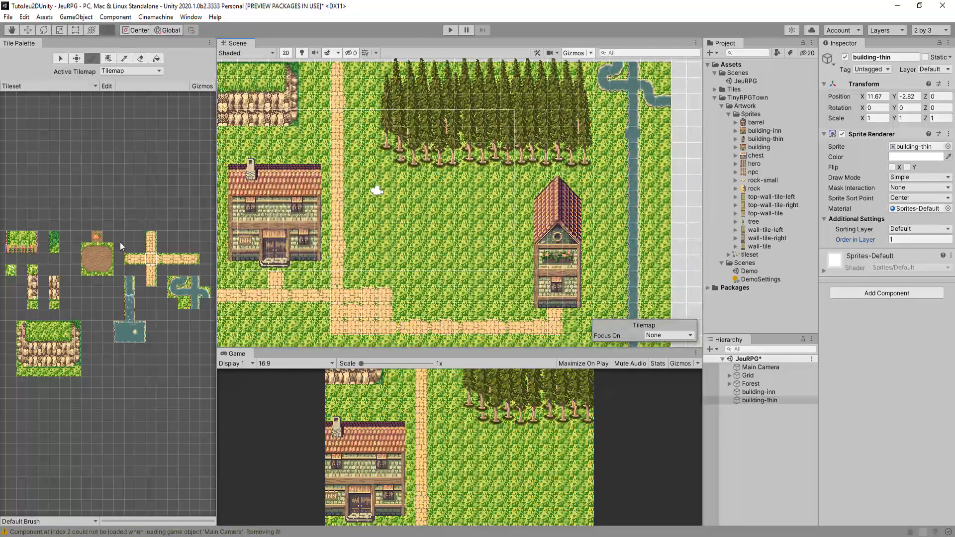
{"action": "left_click_drag", "start_coordinate": [83, 246], "coordinate": [96, 255]}
{"action": "left_click", "coordinate": [471, 234]}
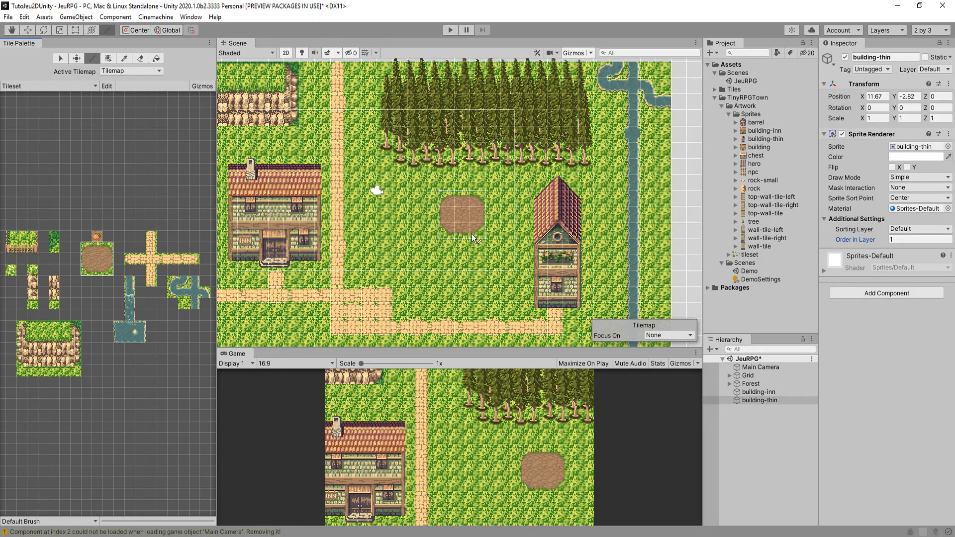
Widen the dirt patch leftward with its middle tiles and close it with the rounded left end tiles
{"action": "left_click", "coordinate": [94, 253]}
{"action": "left_click", "coordinate": [96, 253]}
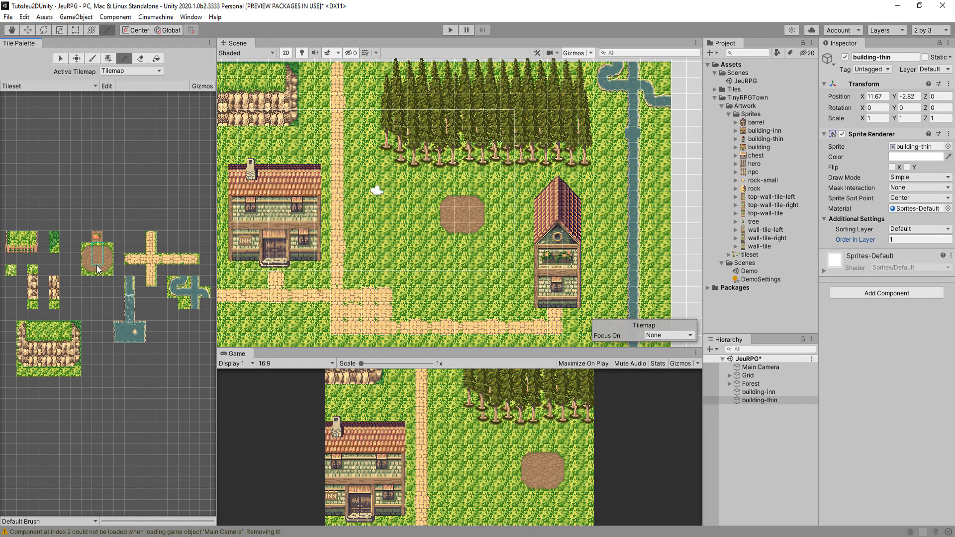
{"action": "left_click", "coordinate": [446, 219]}
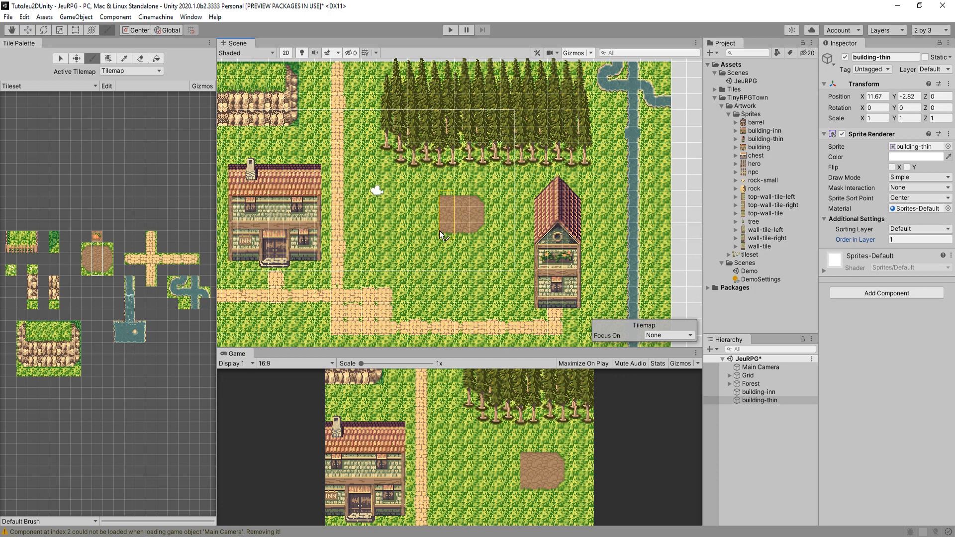
{"action": "left_click_drag", "start_coordinate": [440, 231], "coordinate": [405, 231]}
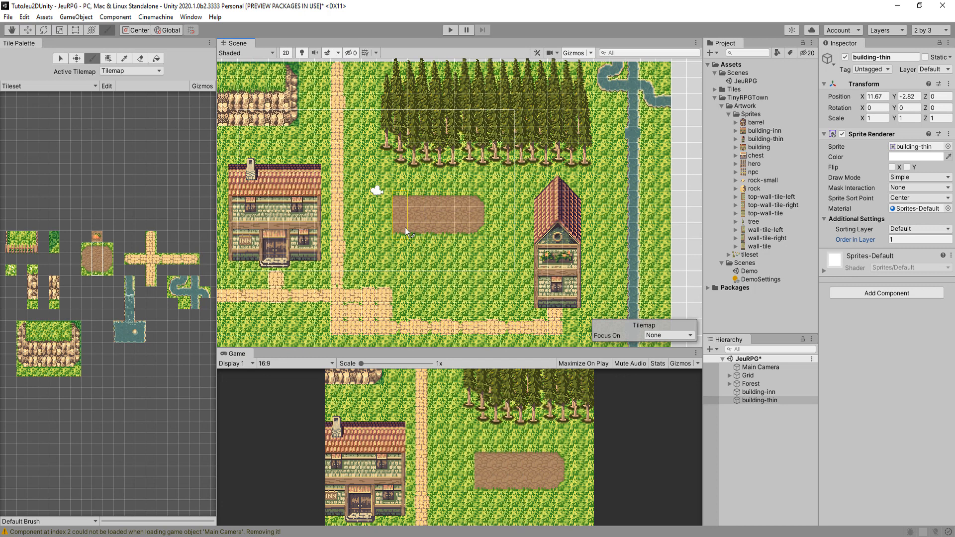
{"action": "left_click", "coordinate": [84, 246]}
{"action": "left_click", "coordinate": [382, 229]}
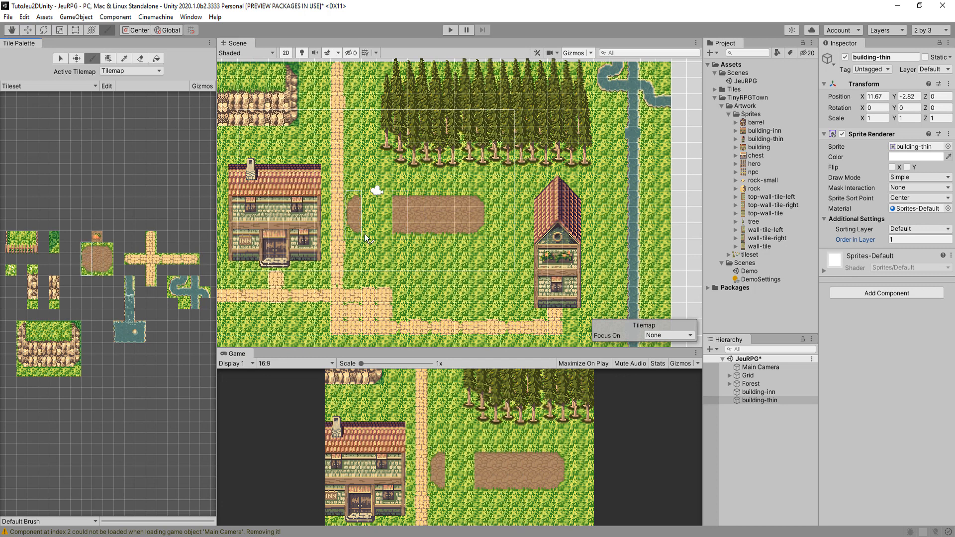
Plant three evenly spaced carrot tiles along the middle row of the dirt field
{"action": "left_click", "coordinate": [98, 237]}
{"action": "left_click", "coordinate": [420, 219]}
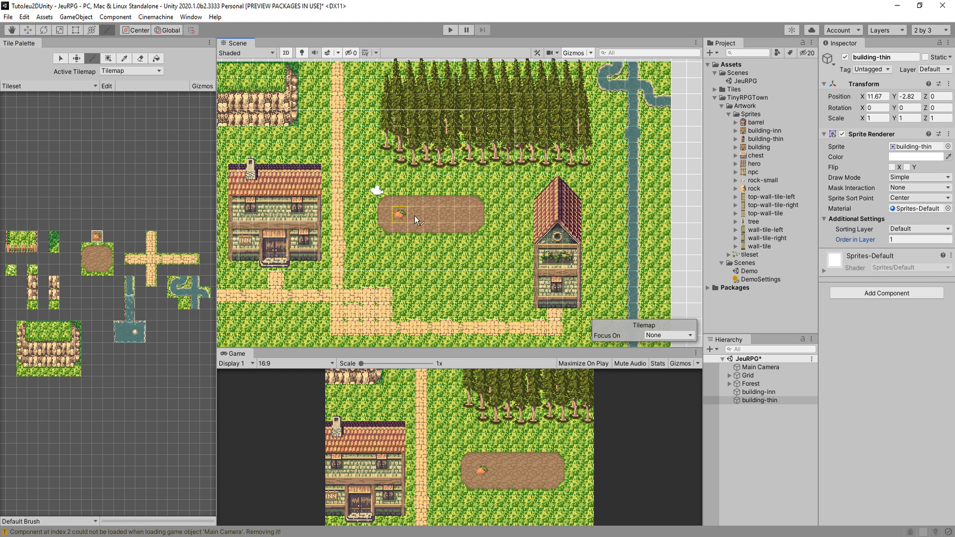
{"action": "left_click", "coordinate": [430, 218]}
{"action": "left_click", "coordinate": [461, 215]}
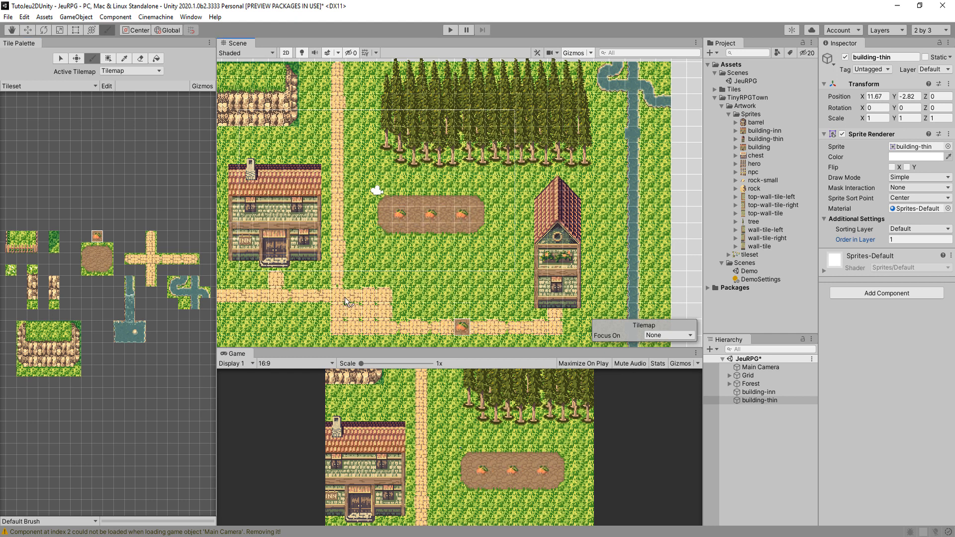
Paint a short stone path branching right from the vertical path just below the carrot field
{"action": "scroll", "coordinate": [437, 251], "scroll_direction": "up", "scroll_amount": 3}
{"action": "scroll", "coordinate": [467, 229], "scroll_direction": "down", "scroll_amount": 5}
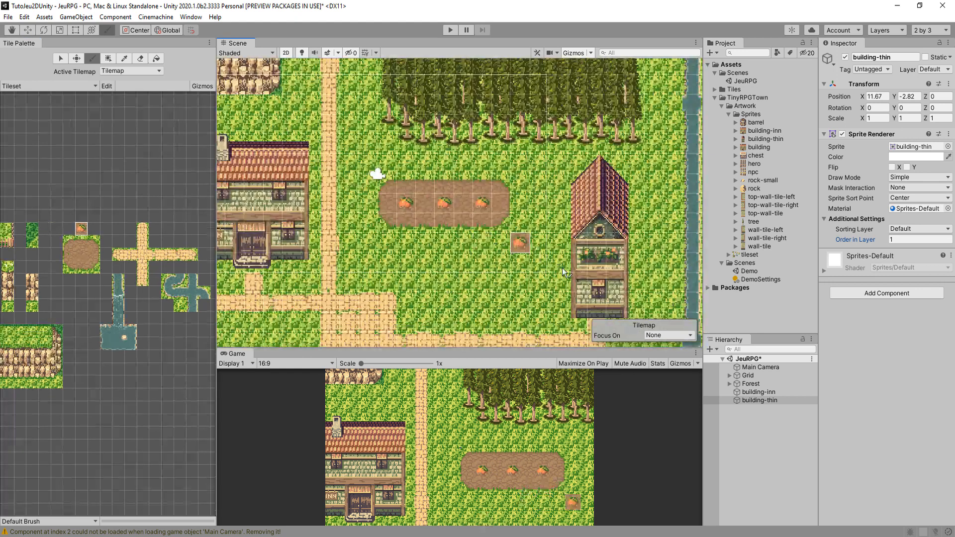
{"action": "left_click", "coordinate": [154, 252]}
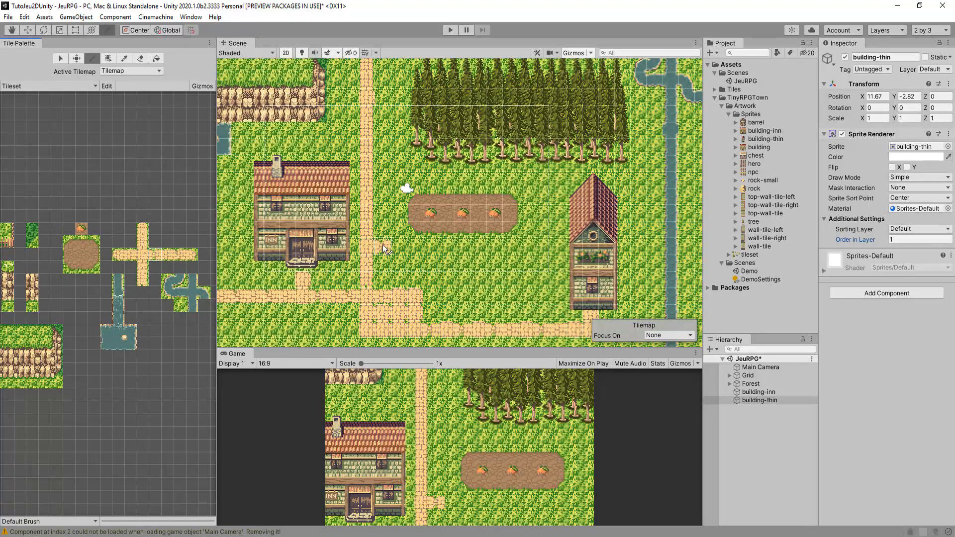
{"action": "left_click_drag", "start_coordinate": [383, 244], "coordinate": [436, 244]}
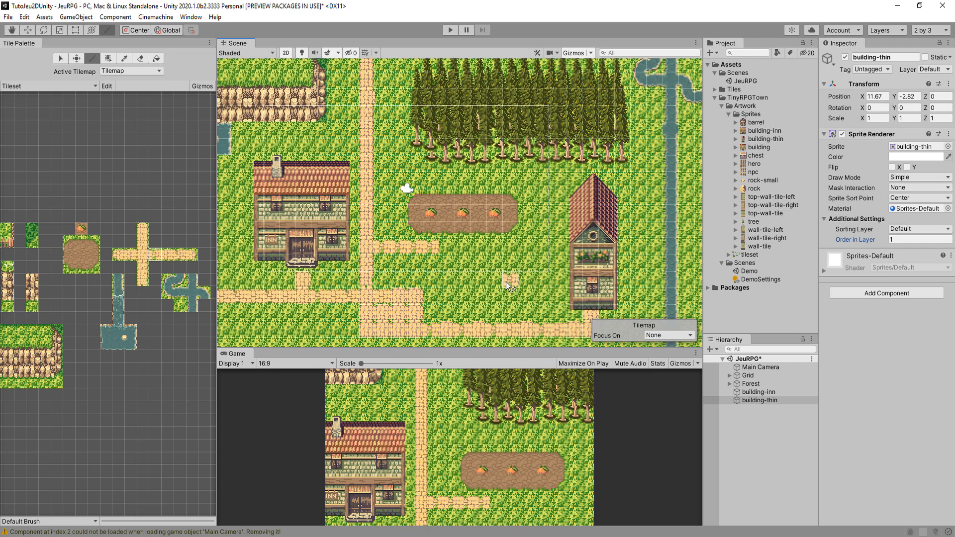
Paint a horizontal wooden fence from the map's left edge to the inn, above the lower stone path
{"action": "scroll", "coordinate": [522, 281], "scroll_direction": "down", "scroll_amount": 3}
{"action": "middle_click_drag", "start_coordinate": [173, 304], "coordinate": [260, 285]}
{"action": "left_click_drag", "start_coordinate": [68, 222], "coordinate": [88, 222]}
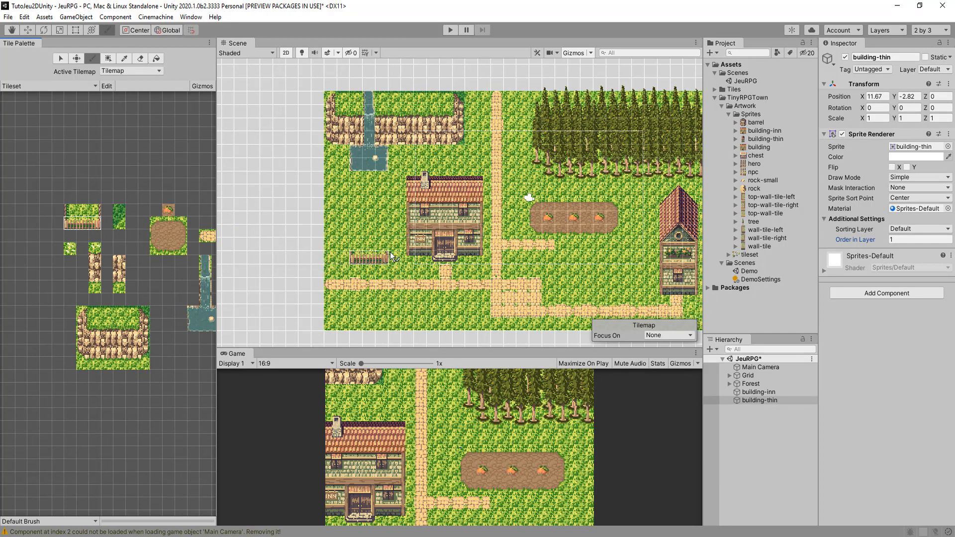
{"action": "left_click_drag", "start_coordinate": [393, 259], "coordinate": [355, 259]}
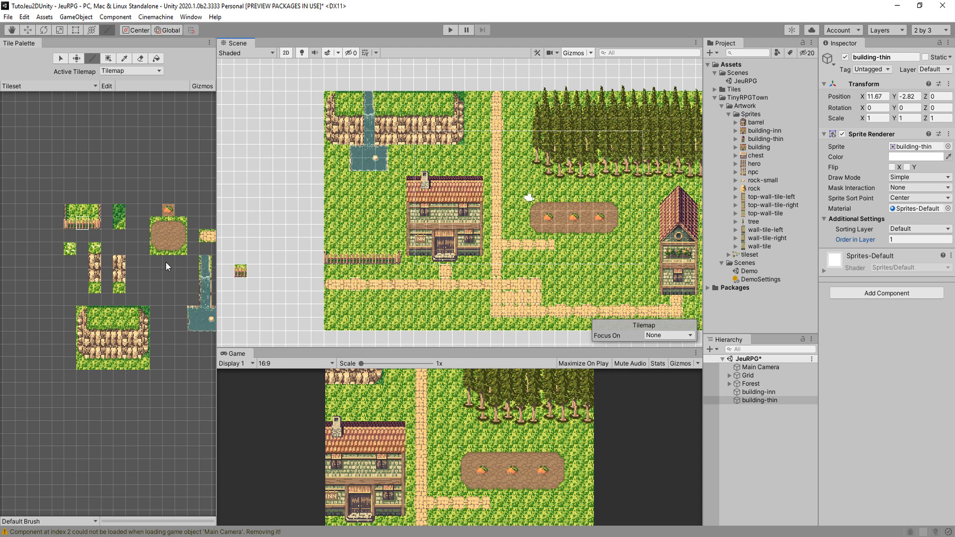
Continue the fence's right end upward beside the inn and its left end up along the map's left edge to the cliff
{"action": "left_click_drag", "start_coordinate": [95, 224], "coordinate": [95, 210]}
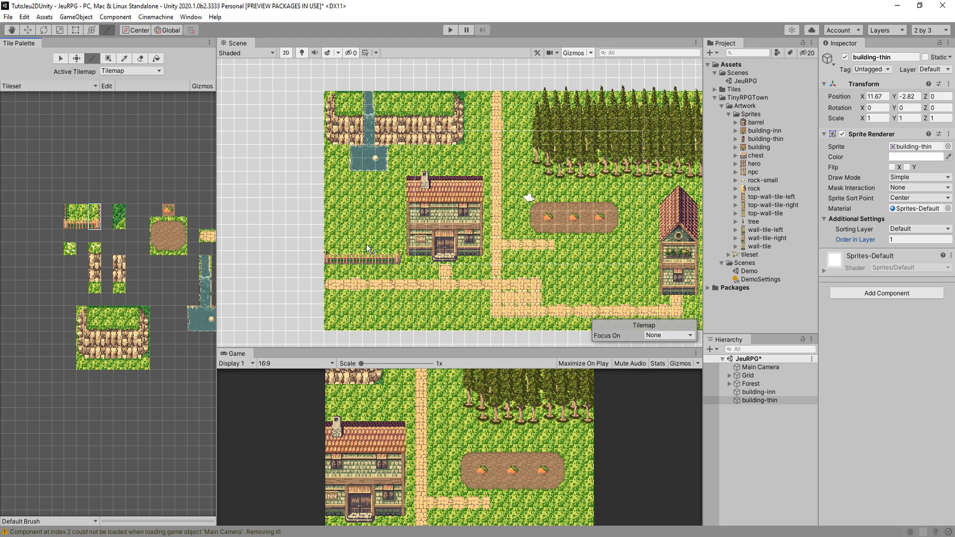
{"action": "left_click", "coordinate": [398, 247]}
{"action": "left_click", "coordinate": [99, 213]}
{"action": "left_click", "coordinate": [73, 214]}
{"action": "left_click", "coordinate": [70, 211]}
{"action": "left_click_drag", "start_coordinate": [332, 259], "coordinate": [334, 155]}
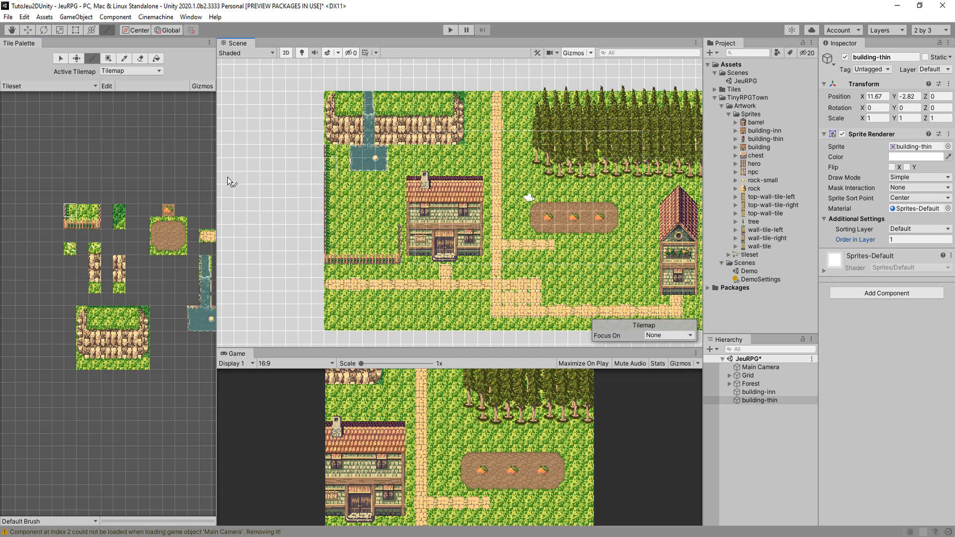
Add the barrel sprite to the scene as a new object and set its Order in Layer to 1
{"action": "scroll", "coordinate": [264, 239], "scroll_direction": "down", "scroll_amount": 3}
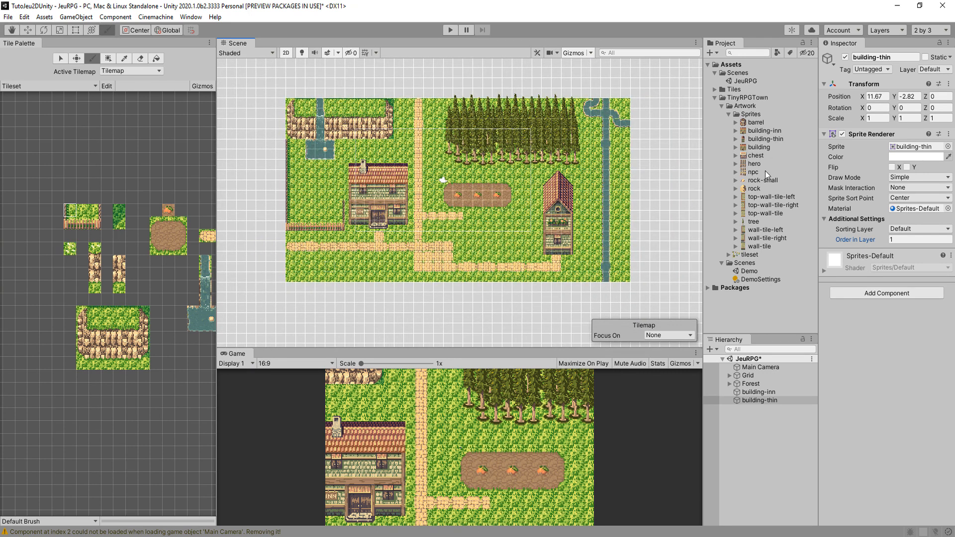
{"action": "left_click_drag", "start_coordinate": [753, 124], "coordinate": [724, 402]}
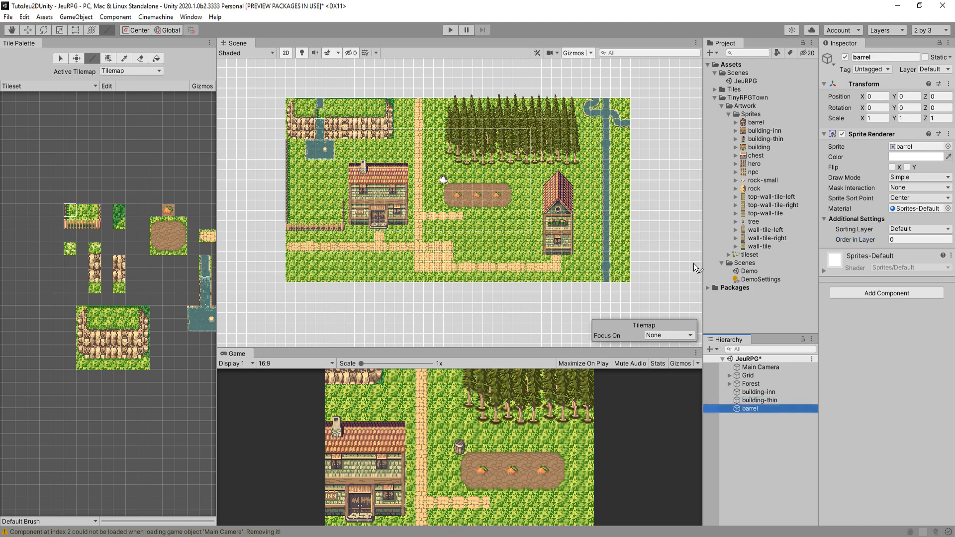
{"action": "left_click", "coordinate": [910, 239]}
{"action": "type", "text": "1"}
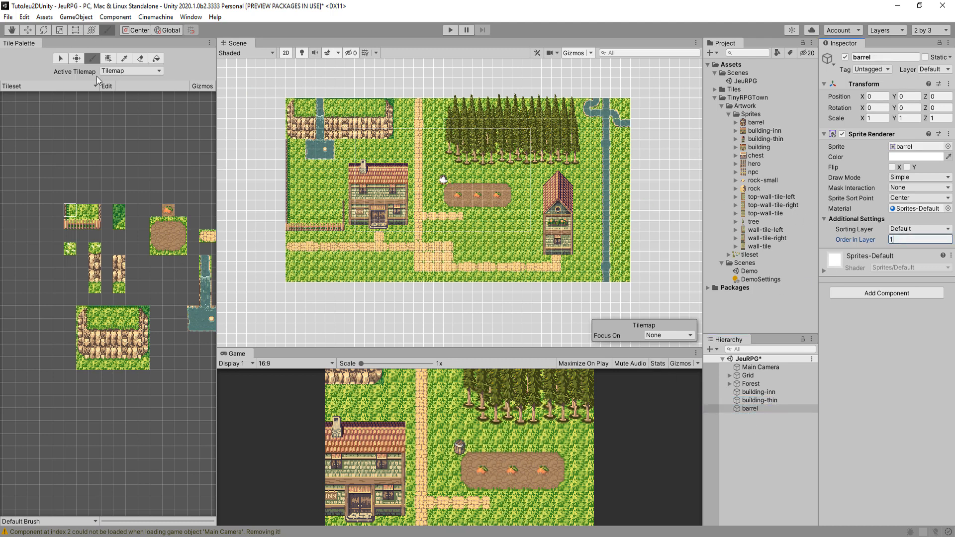
Move the barrel beside the inn's door and duplicate it twice, placing both copies one above the other along the narrow building's left wall
{"action": "left_click", "coordinate": [28, 30]}
{"action": "scroll", "coordinate": [437, 181], "scroll_direction": "up", "scroll_amount": 5}
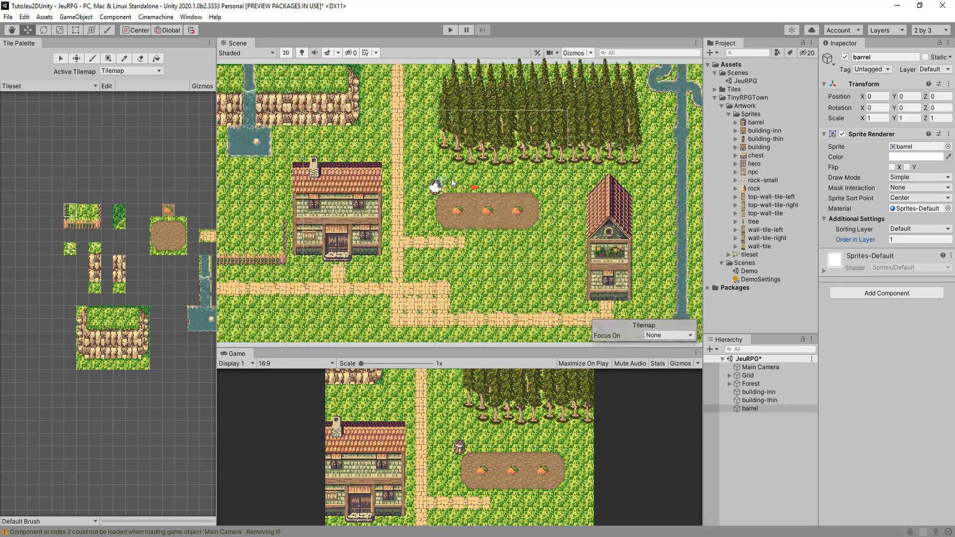
{"action": "left_click_drag", "start_coordinate": [438, 185], "coordinate": [584, 278]}
{"action": "key", "text": "ctrl+d"}
{"action": "key", "text": "ctrl+d"}
{"action": "scroll", "coordinate": [584, 278], "scroll_direction": "up", "scroll_amount": 8}
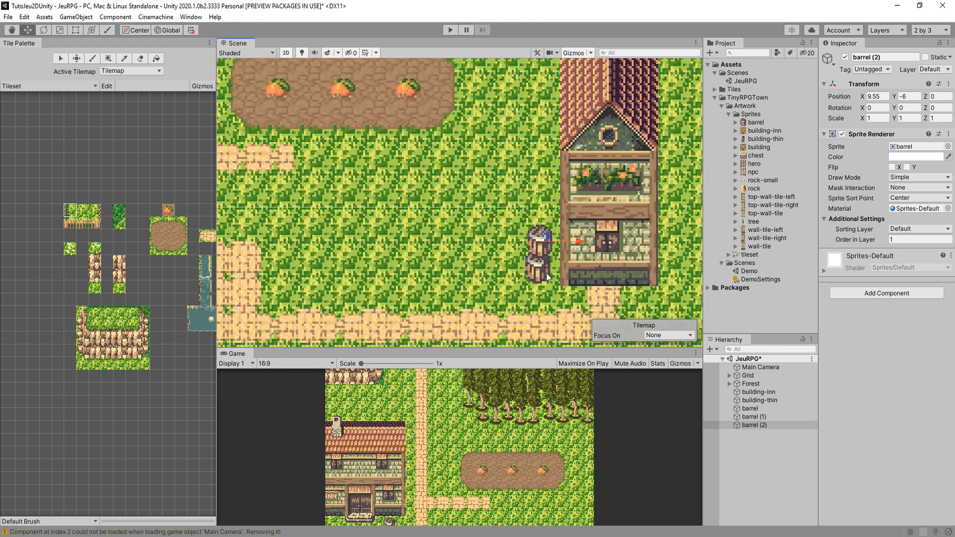
Set the Order in Layer of barrel (1) to 2 and shift it slightly right to about X 9.66
{"action": "left_click", "coordinate": [756, 417]}
{"action": "left_click", "coordinate": [899, 240]}
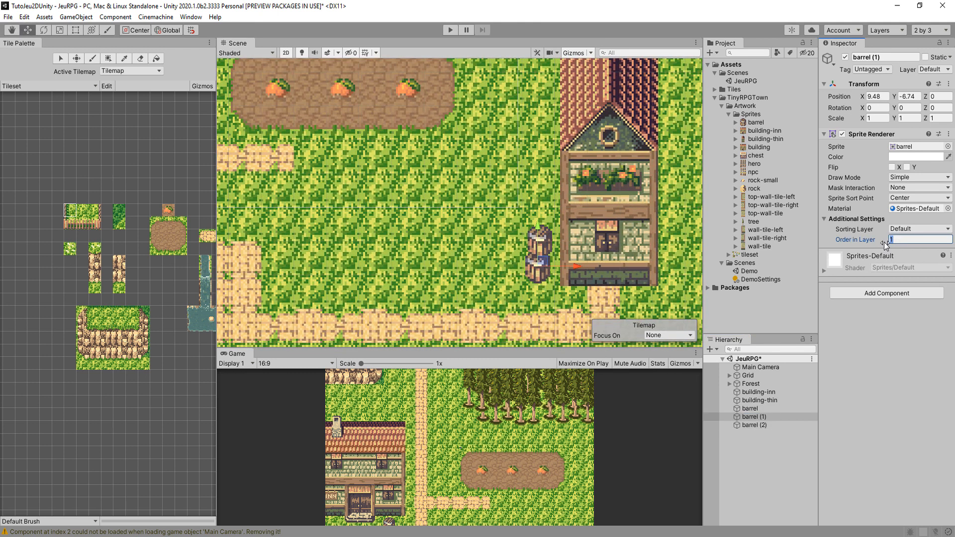
{"action": "type", "text": "2"}
{"action": "left_click_drag", "start_coordinate": [547, 258], "coordinate": [554, 262]}
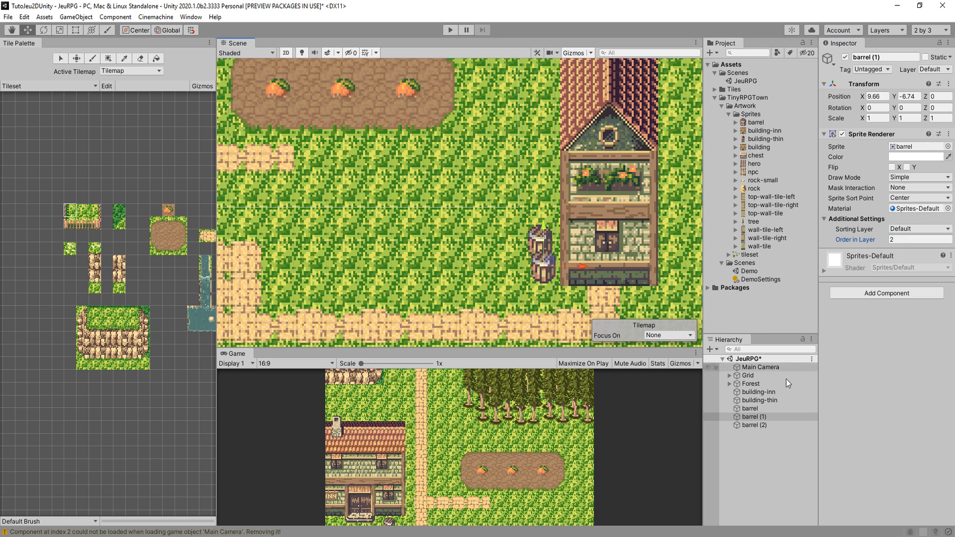
Add the chest sprite to the scene and place it at the forest's lower right corner, at about X 13.78, Y 2.28
{"action": "scroll", "coordinate": [535, 250], "scroll_direction": "down", "scroll_amount": 8}
{"action": "middle_click_drag", "start_coordinate": [517, 241], "coordinate": [542, 249]}
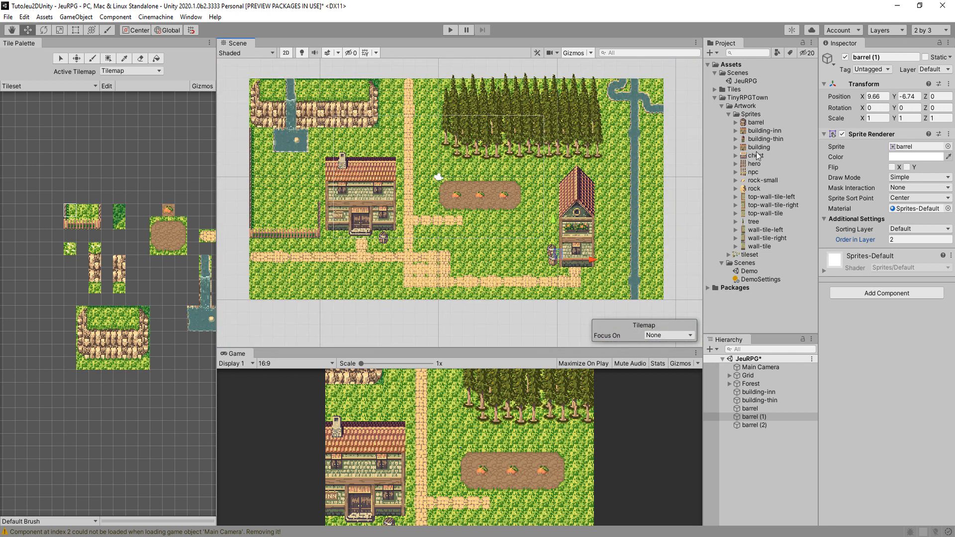
{"action": "left_click_drag", "start_coordinate": [757, 155], "coordinate": [768, 437]}
{"action": "left_click", "coordinate": [920, 234]}
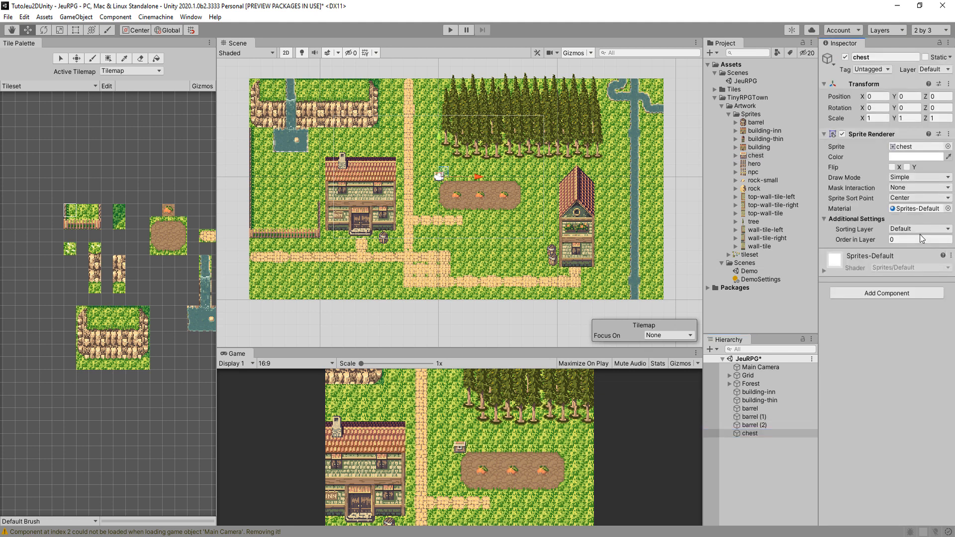
{"action": "left_click_drag", "start_coordinate": [445, 174], "coordinate": [605, 142]}
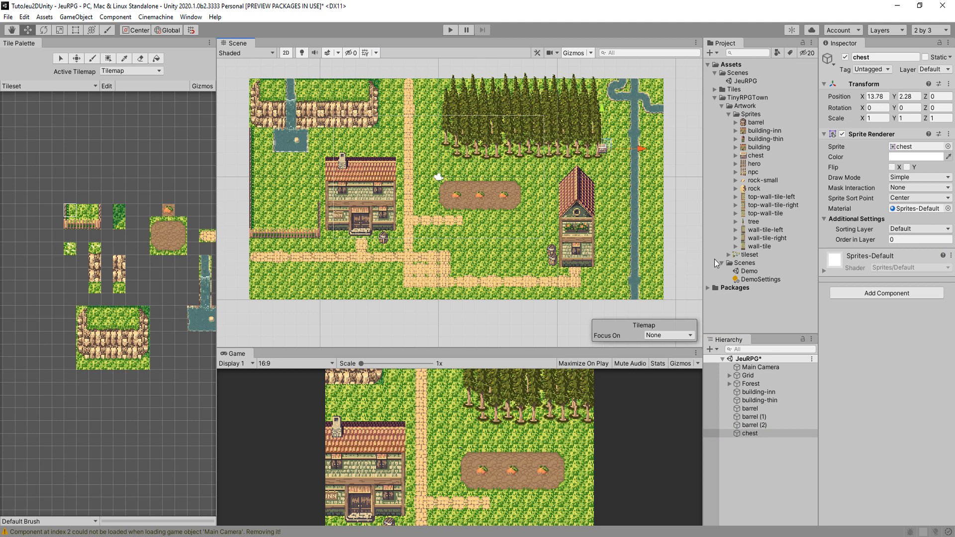
Add the rock sprite with Order in Layer 1 and place it below the lower stone path near the map's left edge
{"action": "left_click_drag", "start_coordinate": [754, 188], "coordinate": [751, 442]}
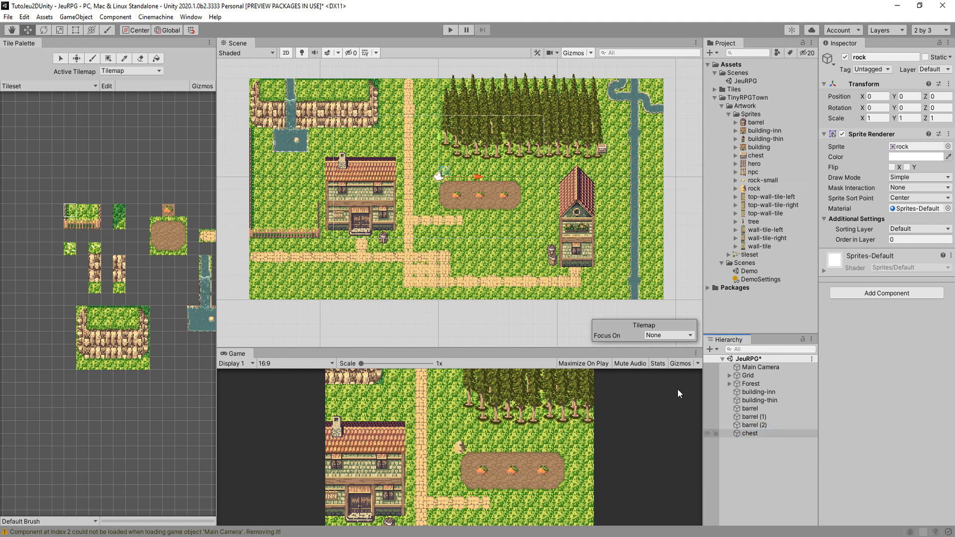
{"action": "left_click", "coordinate": [915, 239]}
{"action": "type", "text": "1"}
{"action": "left_click_drag", "start_coordinate": [452, 164], "coordinate": [267, 265]}
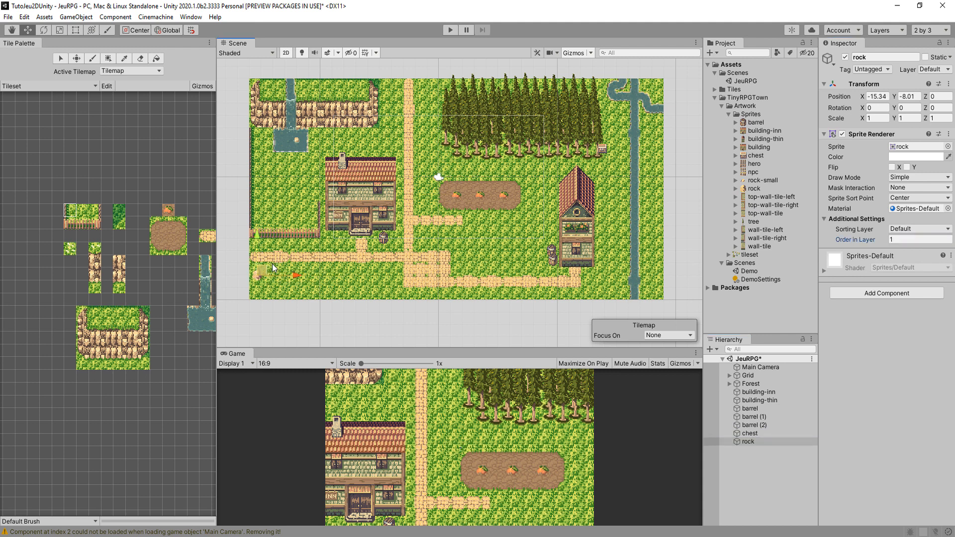
Duplicate the rock five times, scattering the copies around the lower stone path and on both sides of the vertical path's upper part
{"action": "key", "text": "ctrl+d"}
{"action": "left_click_drag", "start_coordinate": [288, 275], "coordinate": [401, 119]}
{"action": "key", "text": "ctrl+d"}
{"action": "key", "text": "ctrl+d"}
{"action": "key", "text": "ctrl+d"}
{"action": "key", "text": "ctrl+d"}
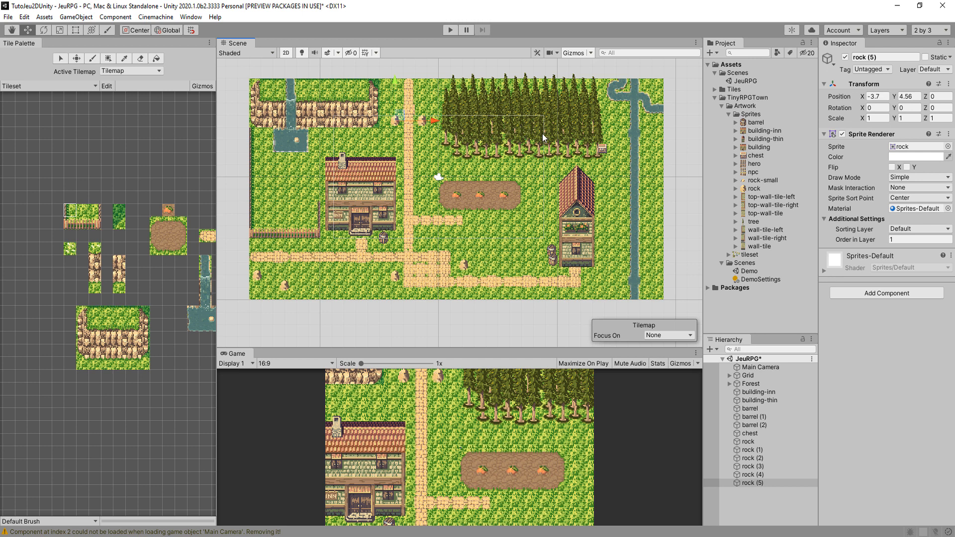
{"action": "scroll", "coordinate": [498, 125], "scroll_direction": "down", "scroll_amount": 2}
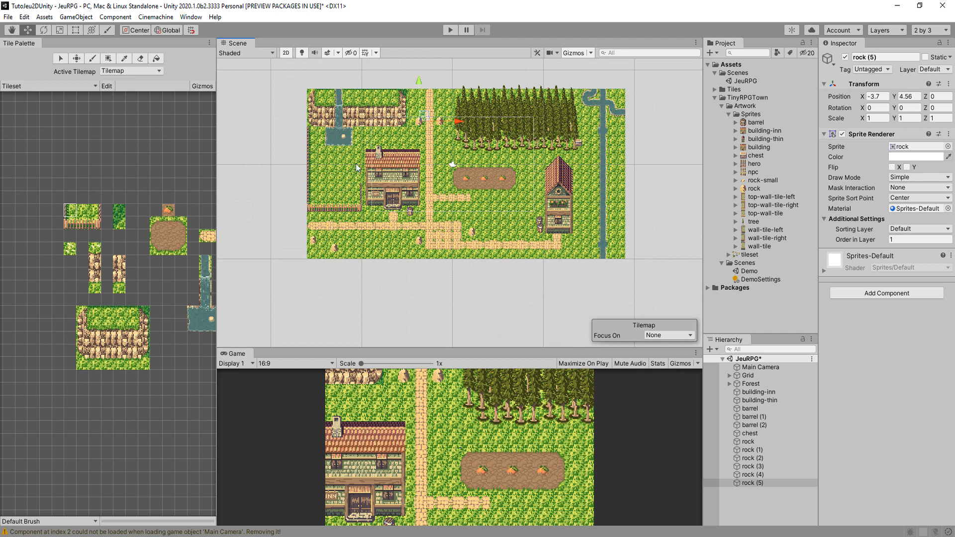
{"action": "middle_click_drag", "start_coordinate": [445, 226], "coordinate": [395, 235]}
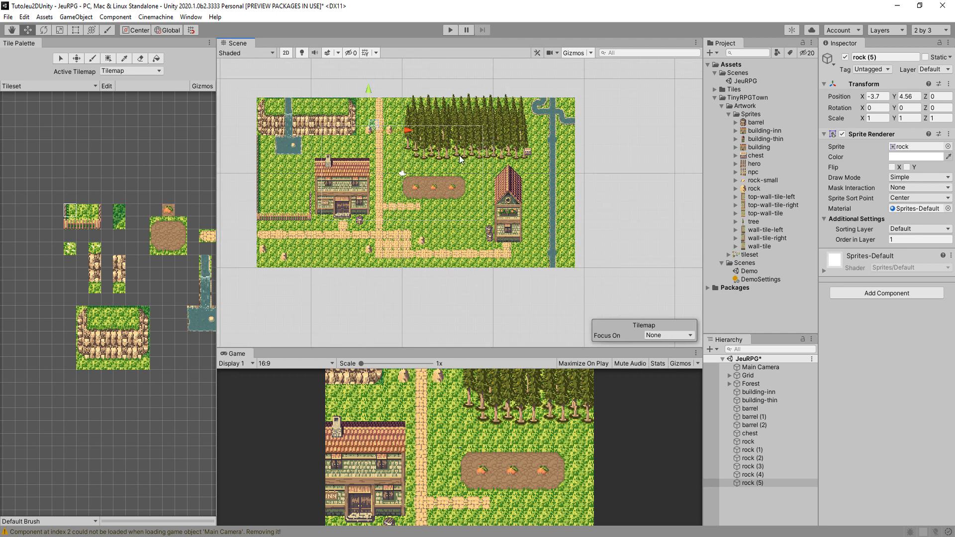
{"action": "scroll", "coordinate": [365, 158], "scroll_direction": "down", "scroll_amount": 2}
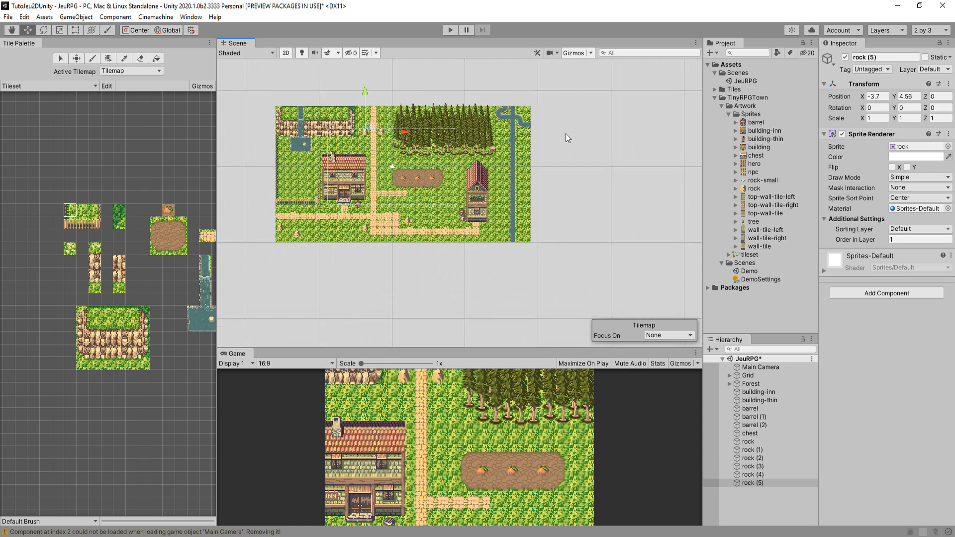
{"action": "scroll", "coordinate": [356, 168], "scroll_direction": "up", "scroll_amount": 4}
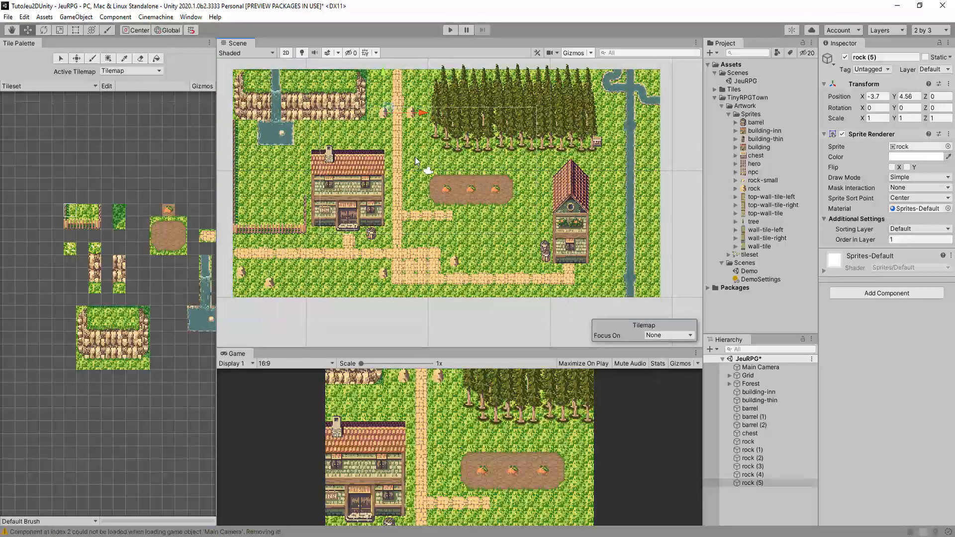
Create an empty game object named Obj in the scene hierarchy
{"action": "left_click", "coordinate": [709, 349]}
{"action": "left_click", "coordinate": [725, 362]}
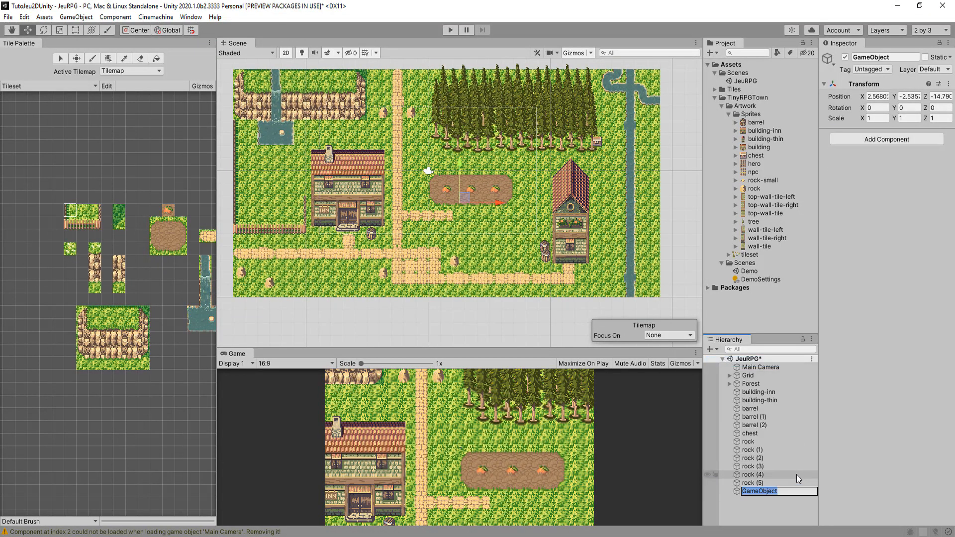
{"action": "type", "text": "Obj"}
{"action": "key", "text": "Return"}
Parent everything from building-inn through rock (5) under the Obj object and collapse the group
{"action": "left_click", "coordinate": [759, 483]}
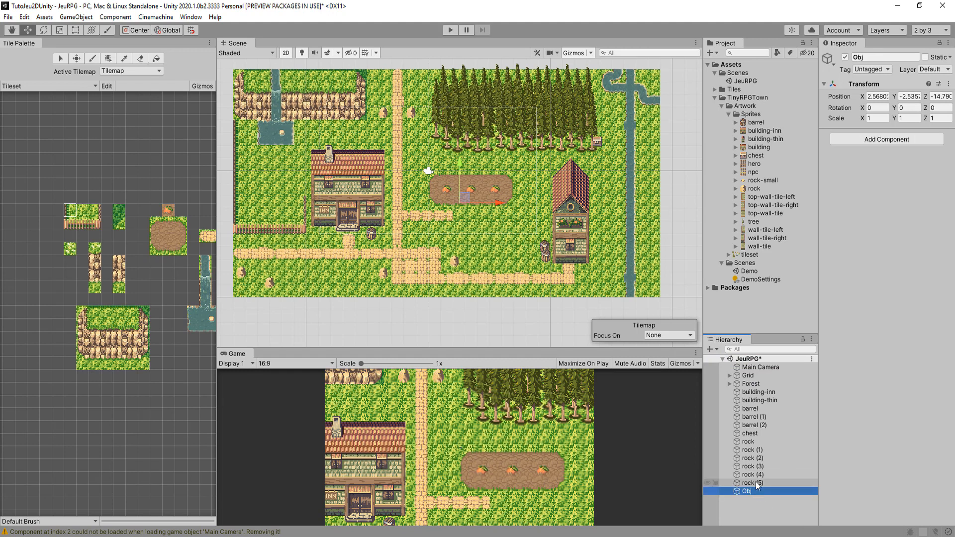
{"action": "left_click", "coordinate": [750, 393], "text": "shift"}
{"action": "left_click_drag", "start_coordinate": [750, 393], "coordinate": [749, 492]}
{"action": "left_click", "coordinate": [730, 392]}
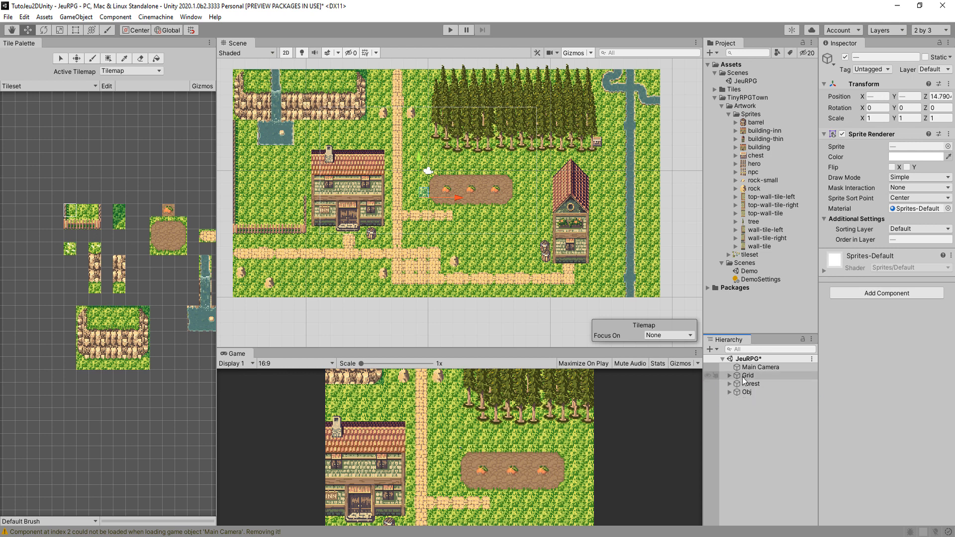
Add a second tilemap as a child of the Grid object
{"action": "left_click", "coordinate": [728, 377]}
{"action": "left_click", "coordinate": [729, 376]}
{"action": "scroll", "coordinate": [396, 188], "scroll_direction": "down", "scroll_amount": 5}
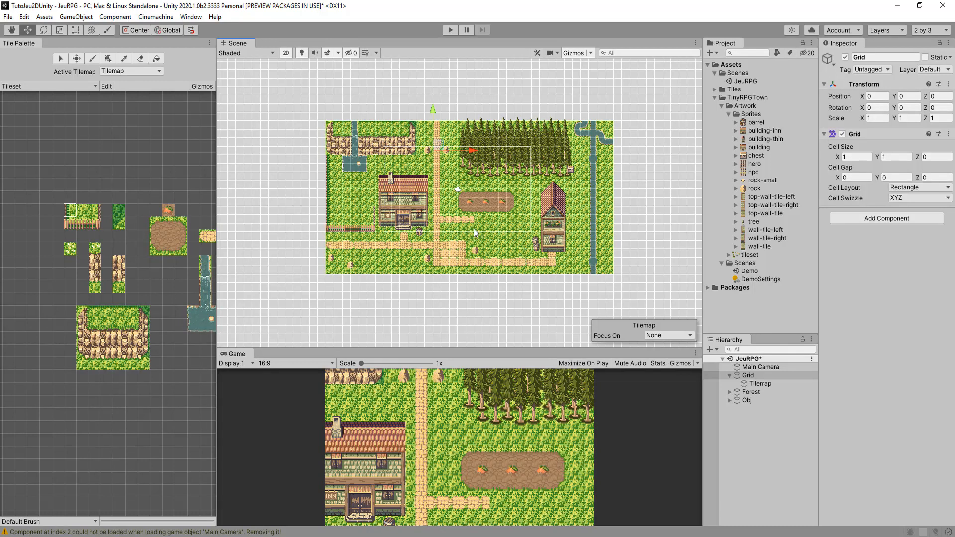
{"action": "scroll", "coordinate": [488, 252], "scroll_direction": "up", "scroll_amount": 2}
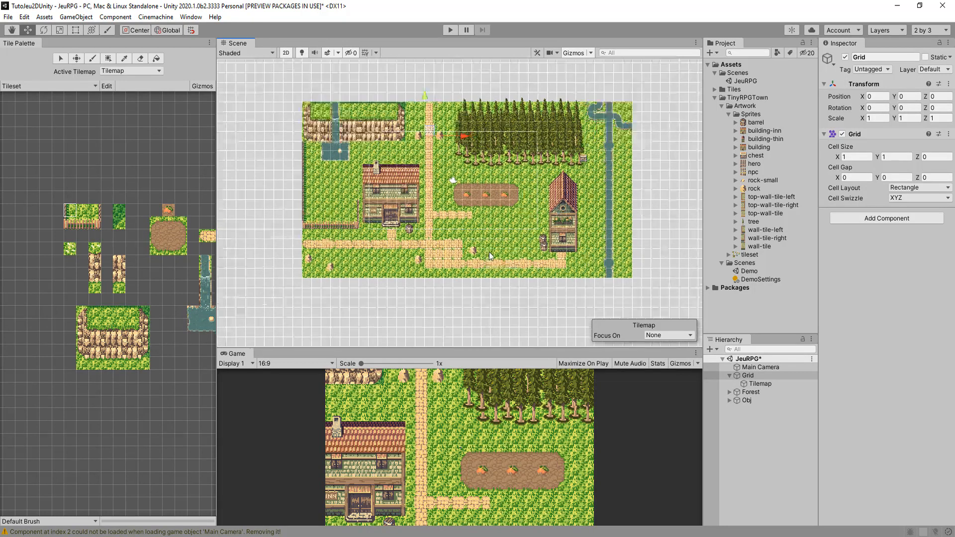
{"action": "scroll", "coordinate": [417, 240], "scroll_direction": "up", "scroll_amount": 2}
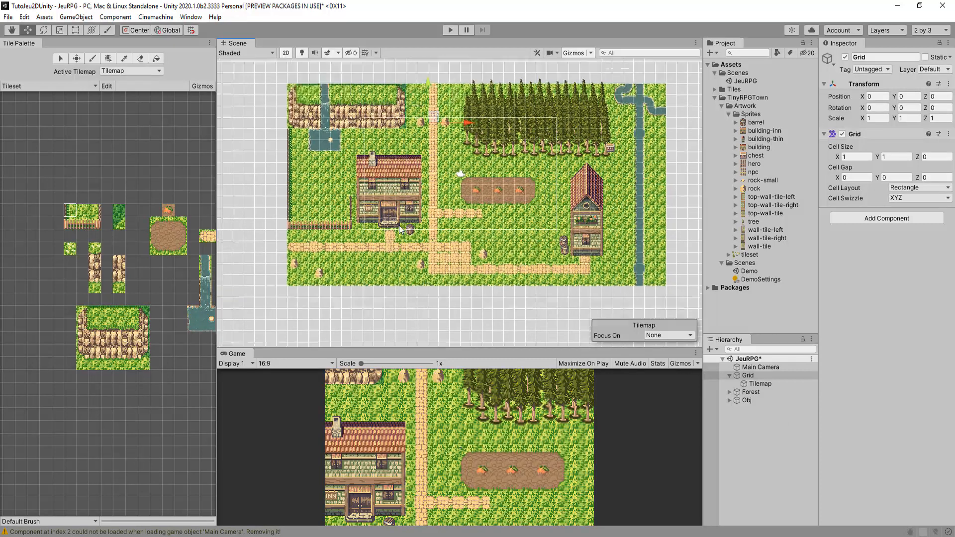
{"action": "scroll", "coordinate": [339, 194], "scroll_direction": "down", "scroll_amount": 3}
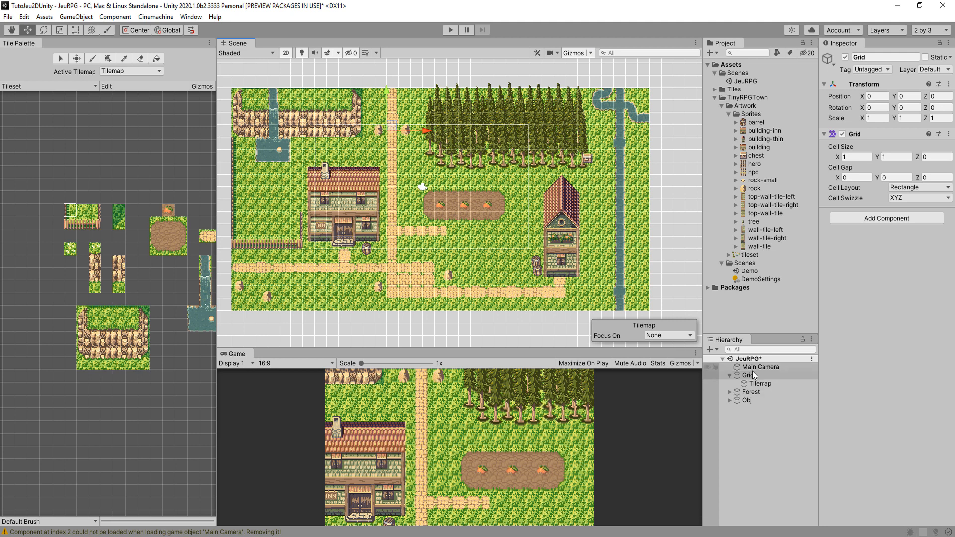
{"action": "left_click", "coordinate": [768, 386]}
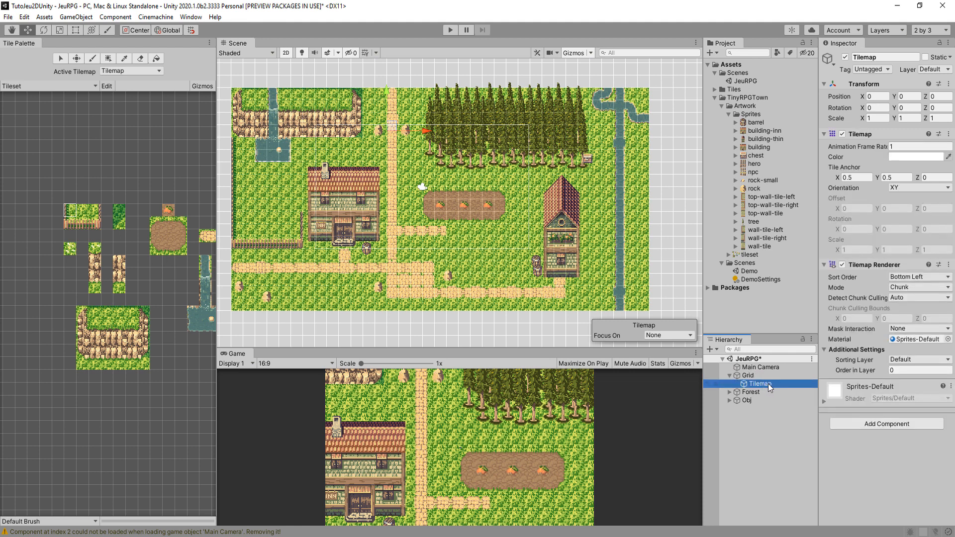
{"action": "left_click", "coordinate": [747, 375]}
{"action": "left_click", "coordinate": [76, 17]}
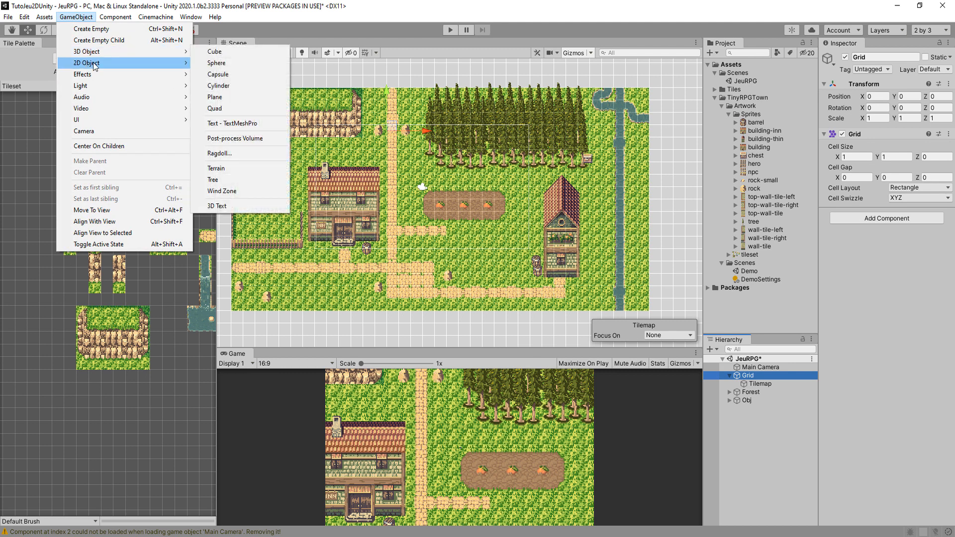
{"action": "mouse_move", "coordinate": [95, 66]}
{"action": "left_click", "coordinate": [218, 89]}
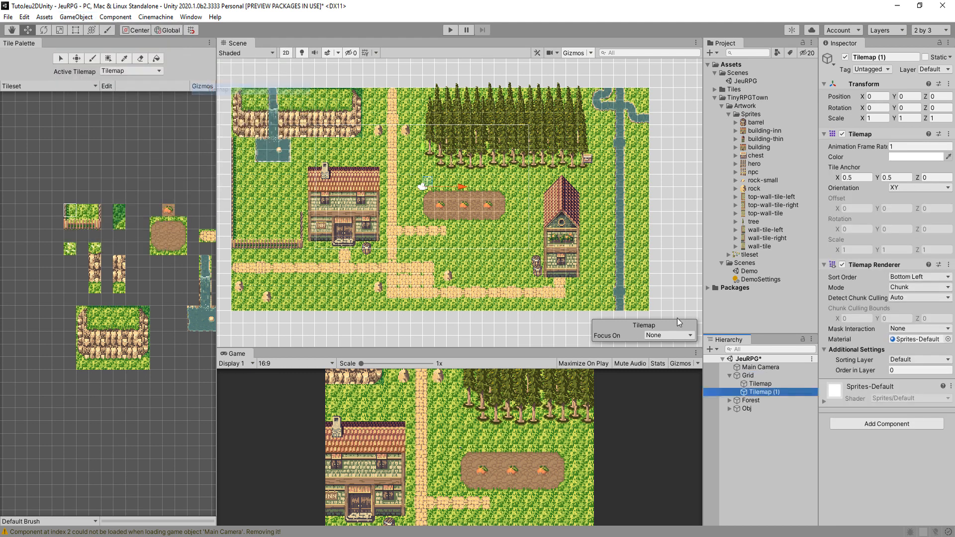
Rename the new tilemap TilemapSolide
{"action": "key", "text": "Right"}
{"action": "key", "text": "BackSpace"}
{"action": "key", "text": "BackSpace"}
{"action": "key", "text": "BackSpace"}
{"action": "key", "text": "BackSpace"}
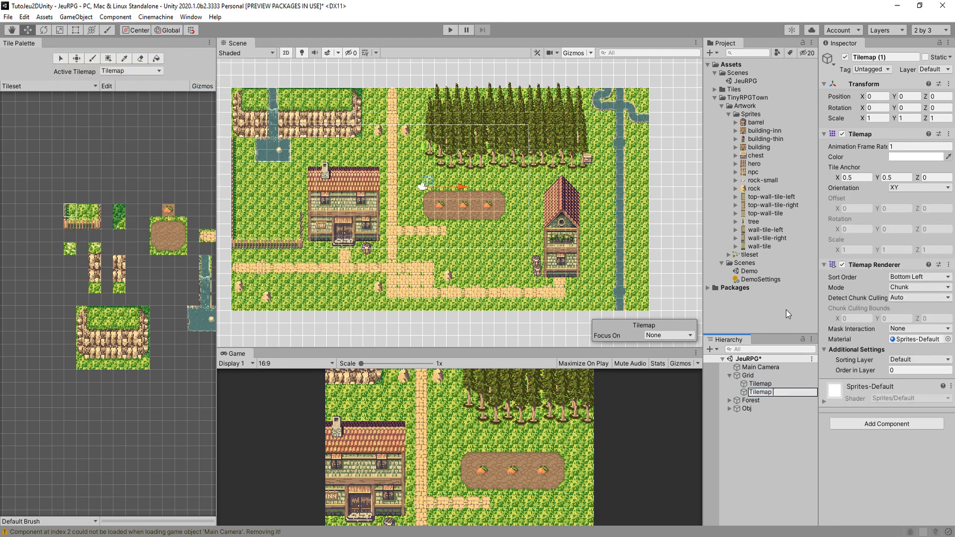
{"action": "type", "text": "Solide"}
{"action": "key", "text": "Return"}
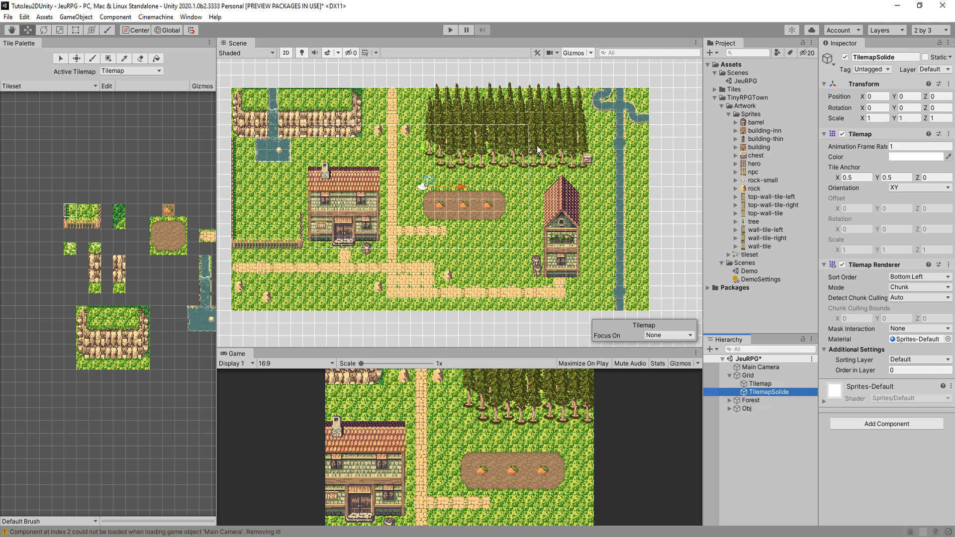
{"action": "middle_click_drag", "start_coordinate": [538, 149], "coordinate": [458, 158]}
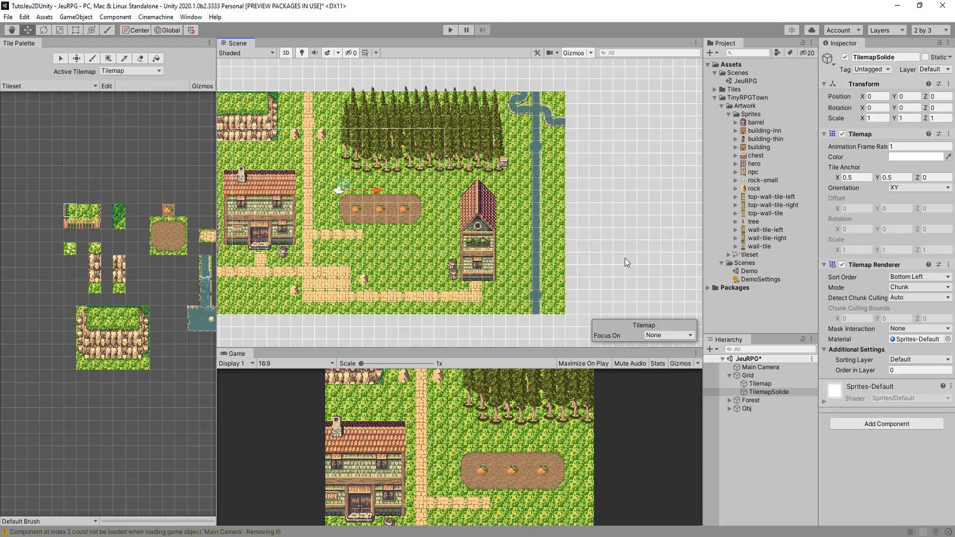
{"action": "middle_click_drag", "start_coordinate": [187, 172], "coordinate": [136, 167]}
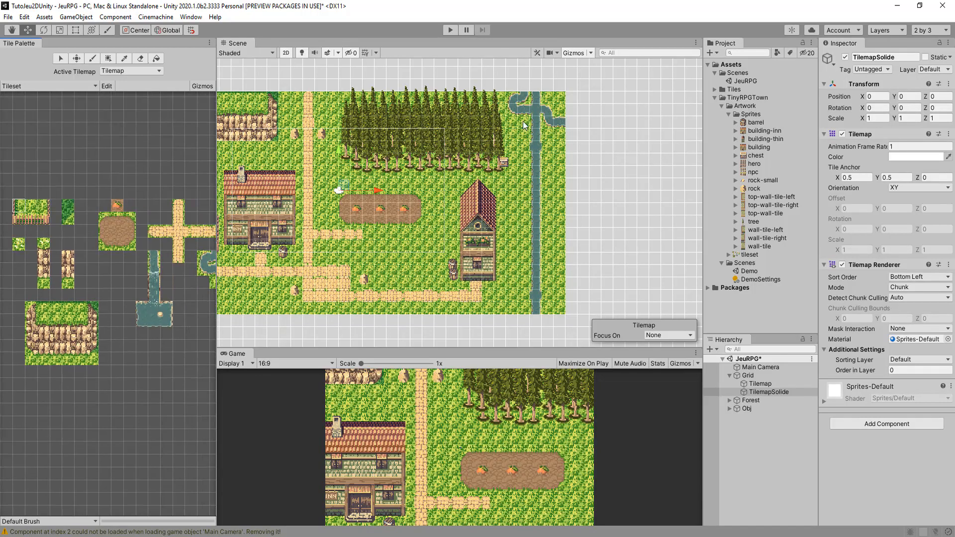
{"action": "key", "text": "f"}
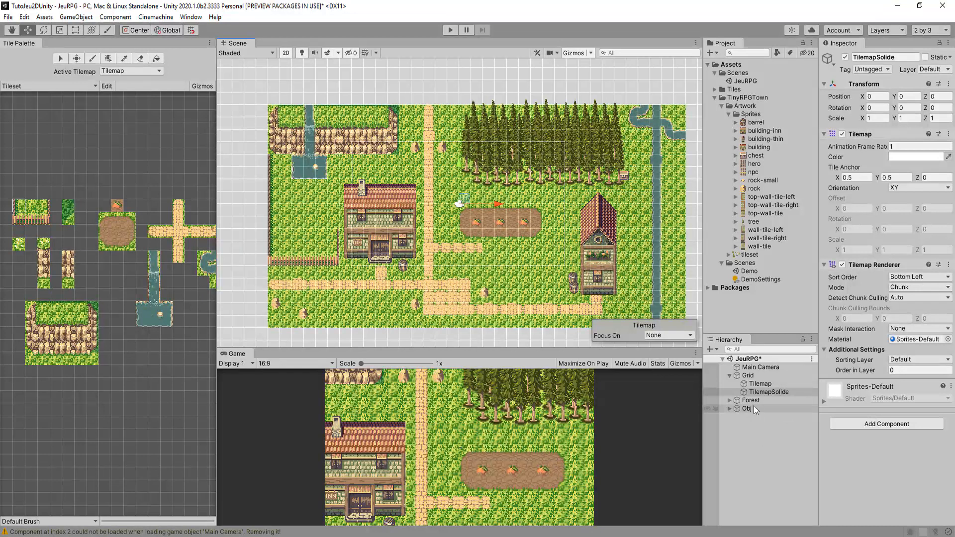
{"action": "middle_click_drag", "start_coordinate": [594, 267], "coordinate": [557, 267]}
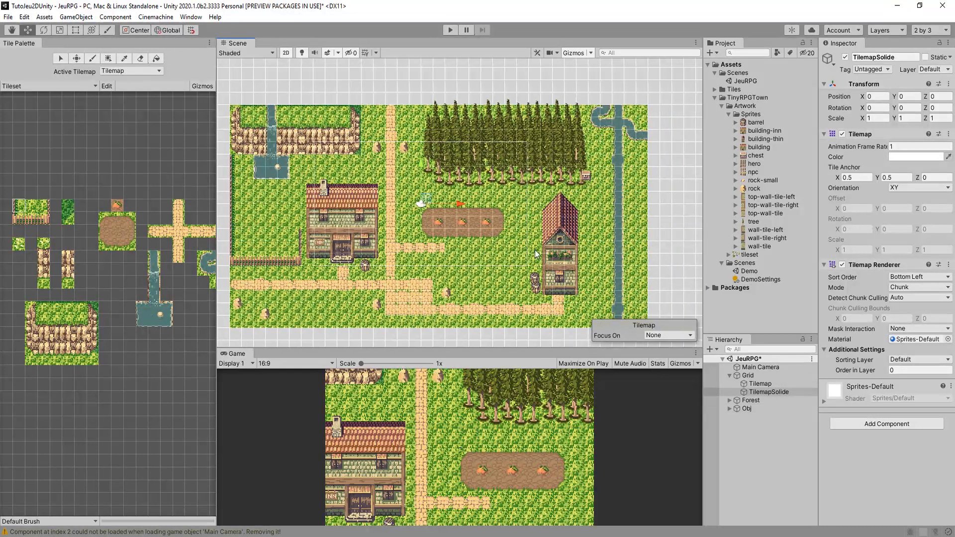
Deactivate the original Tilemap object and reactivate it to check which part of the map it holds
{"action": "left_click", "coordinate": [757, 383]}
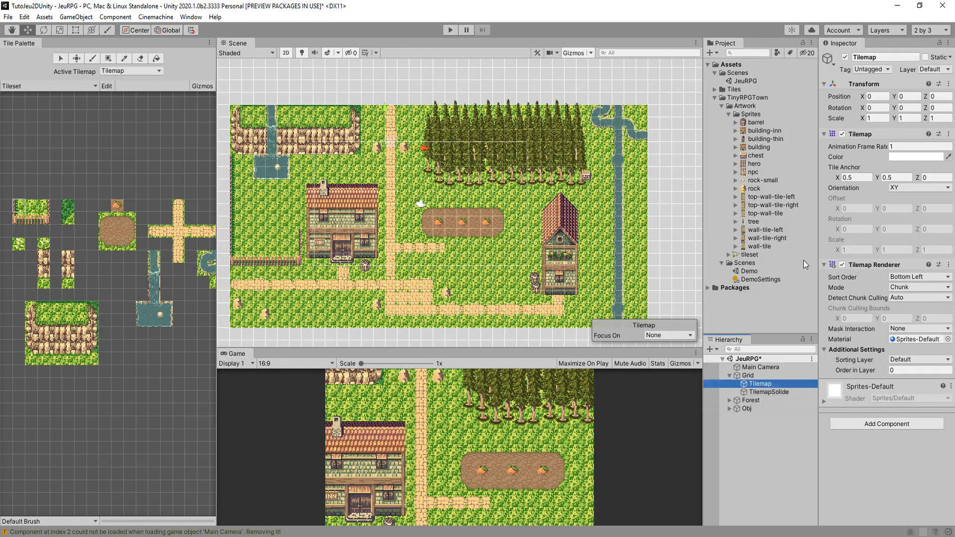
{"action": "left_click", "coordinate": [845, 58]}
{"action": "left_click", "coordinate": [844, 58]}
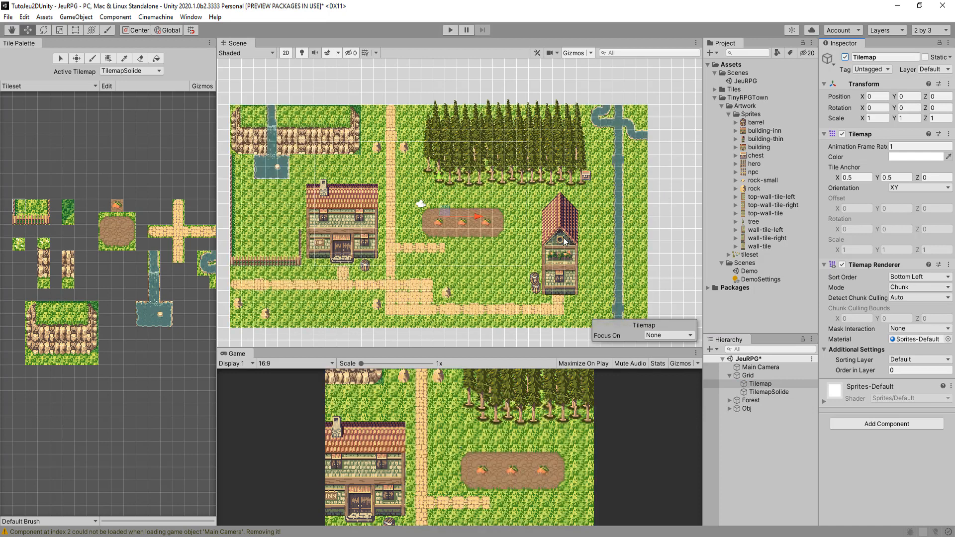
Switch the palette's active tilemap to Tilemap and back to TilemapSolide
{"action": "middle_click_drag", "start_coordinate": [564, 241], "coordinate": [557, 189]}
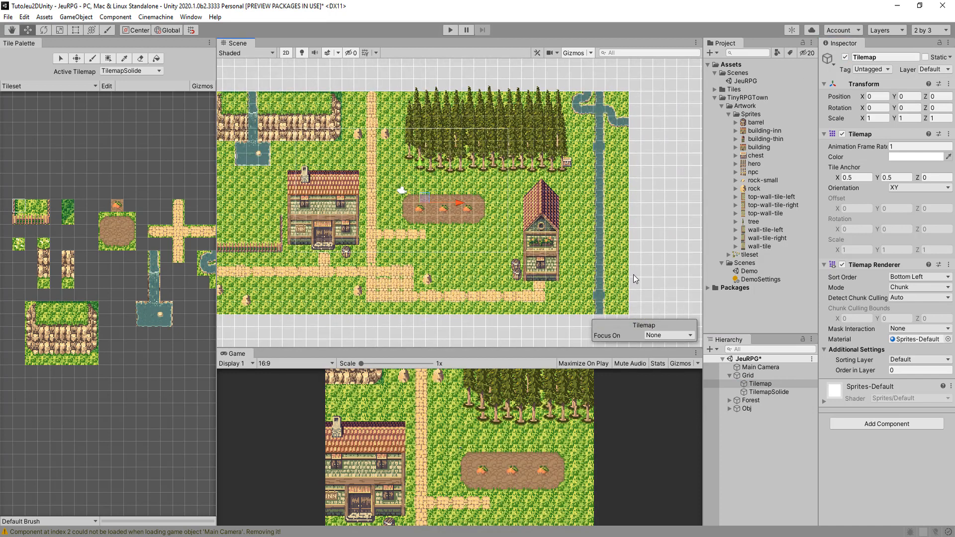
{"action": "left_click", "coordinate": [761, 392]}
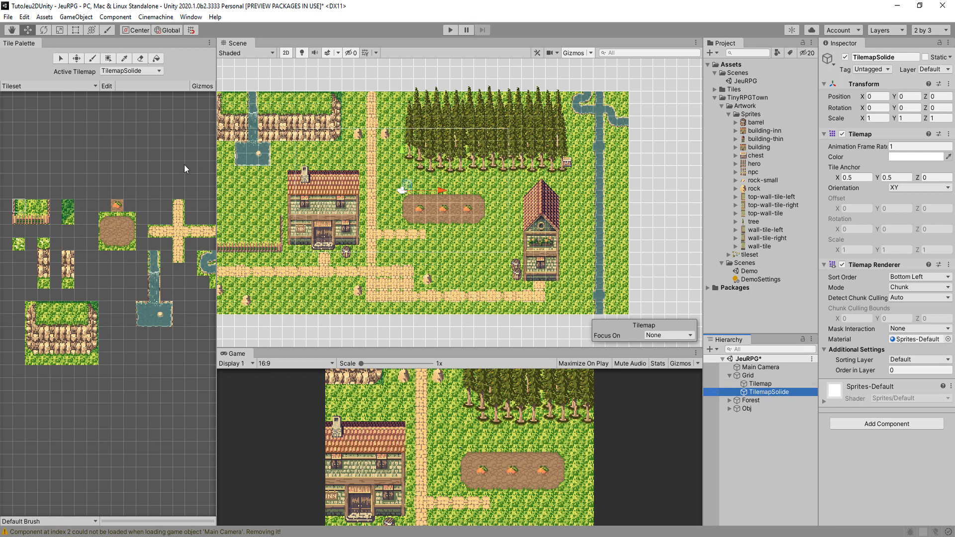
{"action": "mouse_move", "coordinate": [136, 240]}
{"action": "middle_mouse_down"}
{"action": "mouse_move", "coordinate": [114, 230]}
{"action": "mouse_move", "coordinate": [120, 243]}
{"action": "middle_mouse_up"}
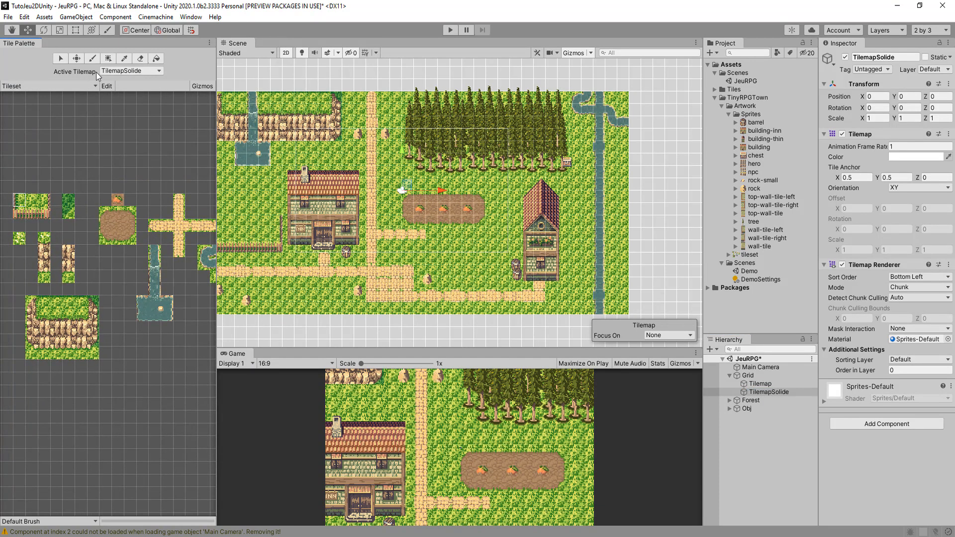
{"action": "left_click", "coordinate": [119, 71]}
{"action": "left_click", "coordinate": [120, 79]}
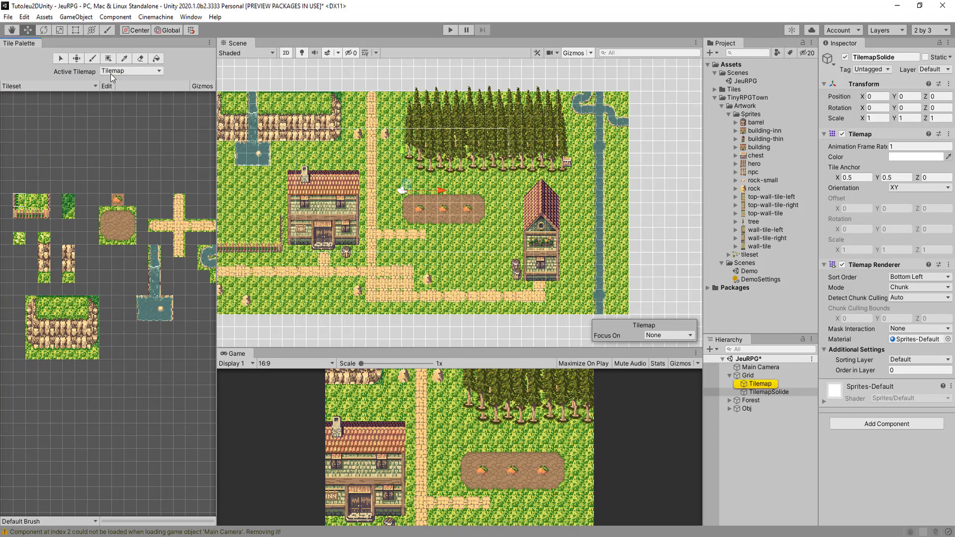
{"action": "left_click", "coordinate": [125, 70]}
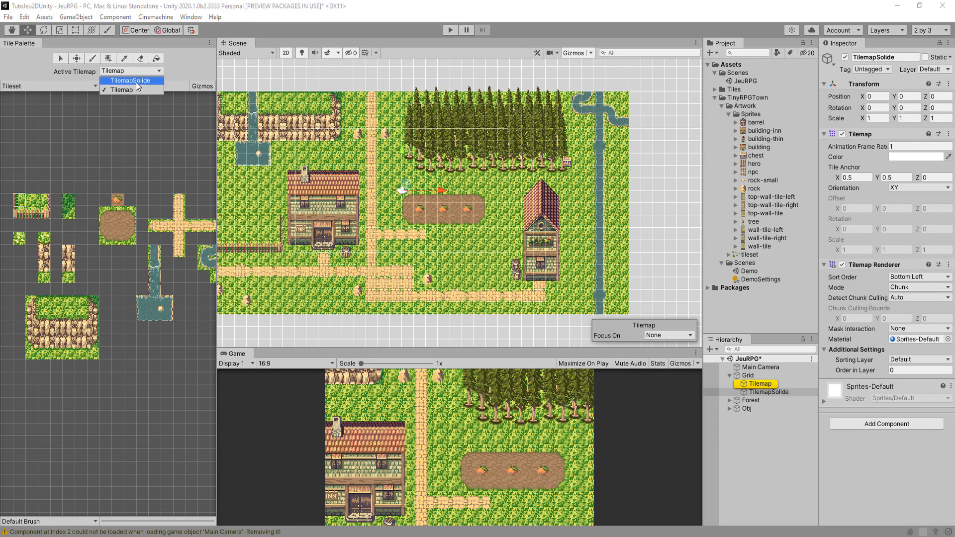
{"action": "left_click", "coordinate": [130, 81]}
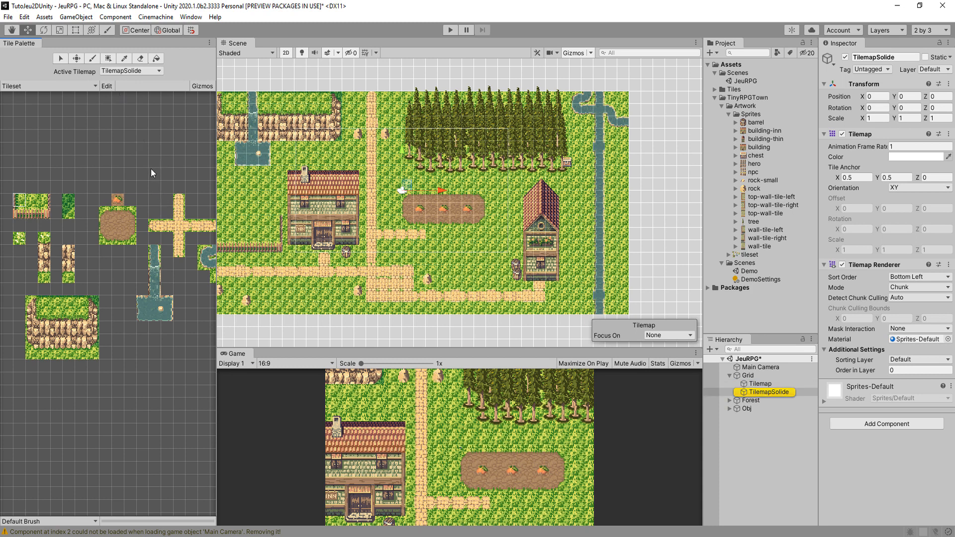
Paint the straight vertical river with water tiles on TilemapSolide, down to the map's lower edge
{"action": "middle_click_drag", "start_coordinate": [134, 201], "coordinate": [52, 193]}
{"action": "key", "text": "b"}
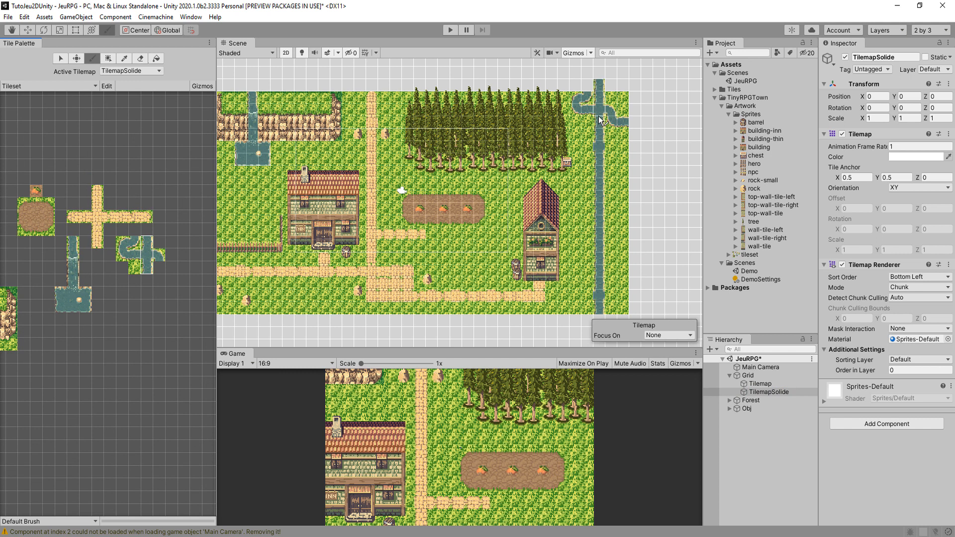
{"action": "left_click_drag", "start_coordinate": [600, 148], "coordinate": [602, 301]}
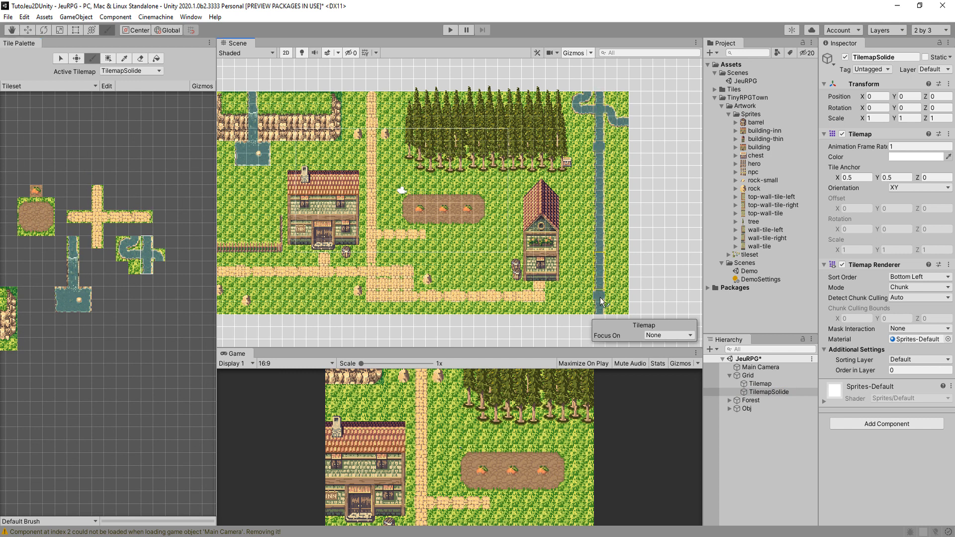
Toggle the original Tilemap object off and on to check which river tiles belong to TilemapSolide
{"action": "left_click", "coordinate": [760, 383]}
{"action": "left_click", "coordinate": [845, 57]}
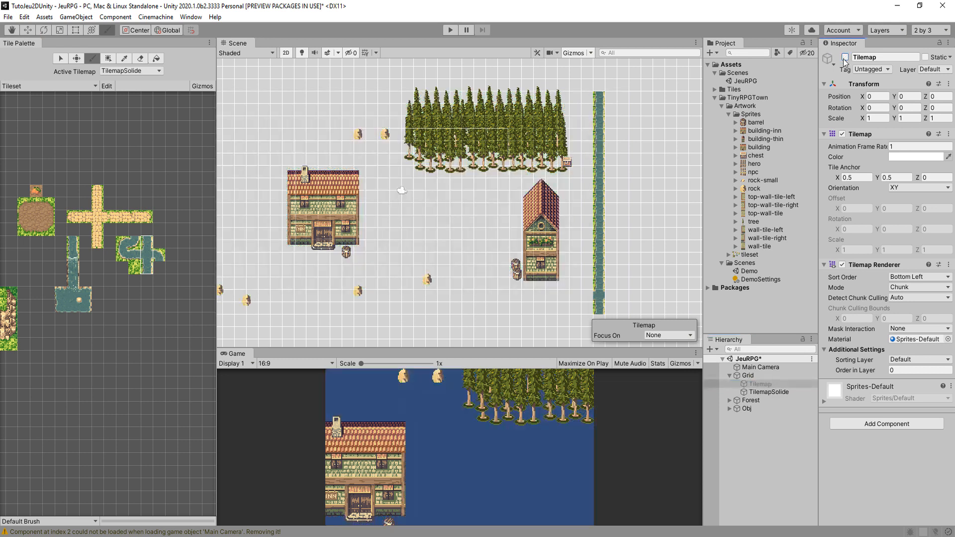
{"action": "left_click", "coordinate": [845, 57]}
{"action": "left_click", "coordinate": [844, 57]}
{"action": "left_click", "coordinate": [844, 57]}
{"action": "left_click", "coordinate": [845, 57]}
{"action": "left_click", "coordinate": [845, 57]}
{"action": "left_click", "coordinate": [844, 57]}
{"action": "left_click", "coordinate": [845, 57]}
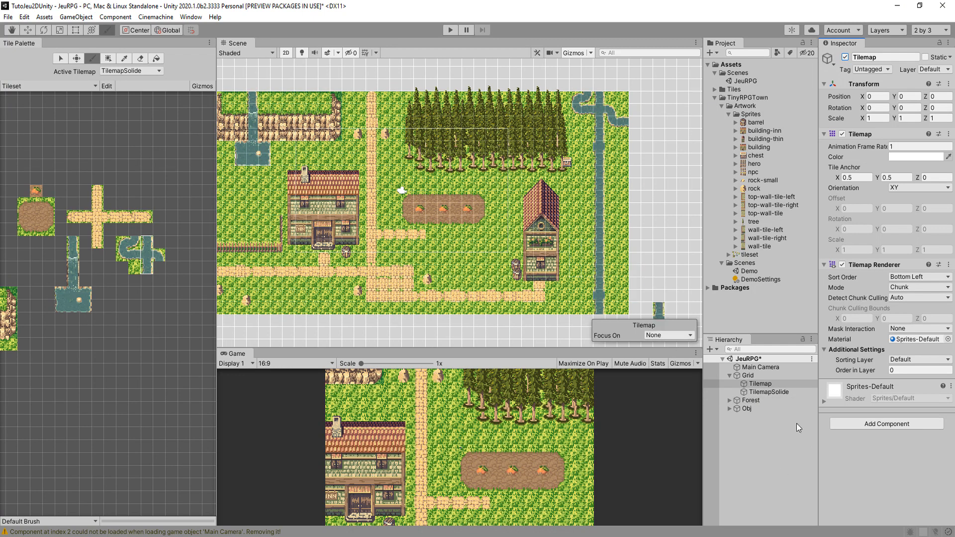
Make Tilemap the active painting target and return to TilemapSolide without painting anything
{"action": "left_click", "coordinate": [758, 393]}
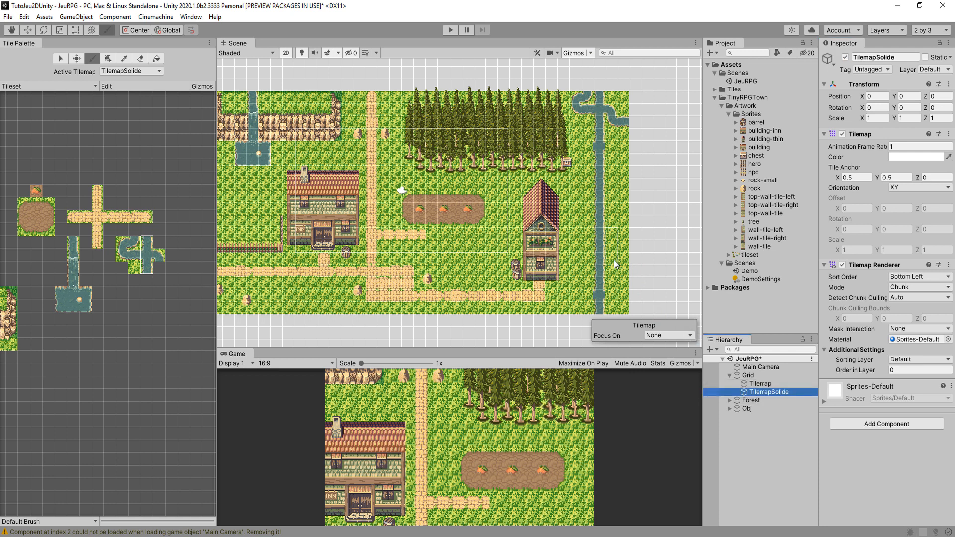
{"action": "left_click", "coordinate": [756, 385]}
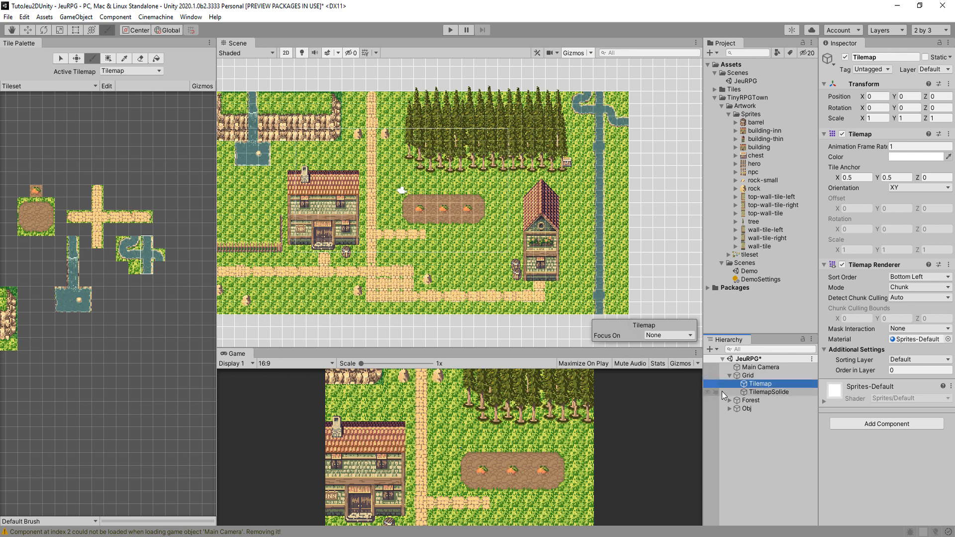
{"action": "middle_click_drag", "start_coordinate": [447, 224], "coordinate": [493, 215]}
{"action": "left_click", "coordinate": [358, 276]}
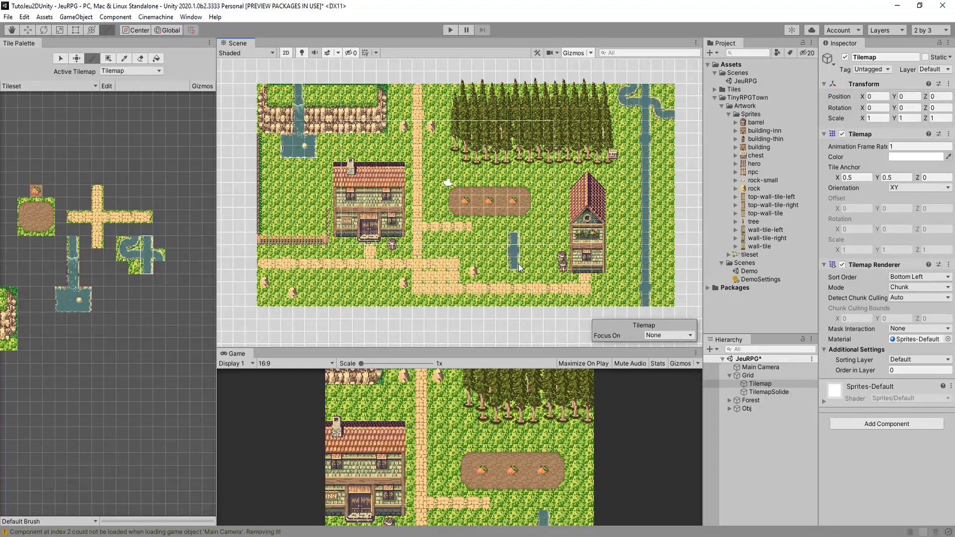
{"action": "left_click", "coordinate": [769, 392]}
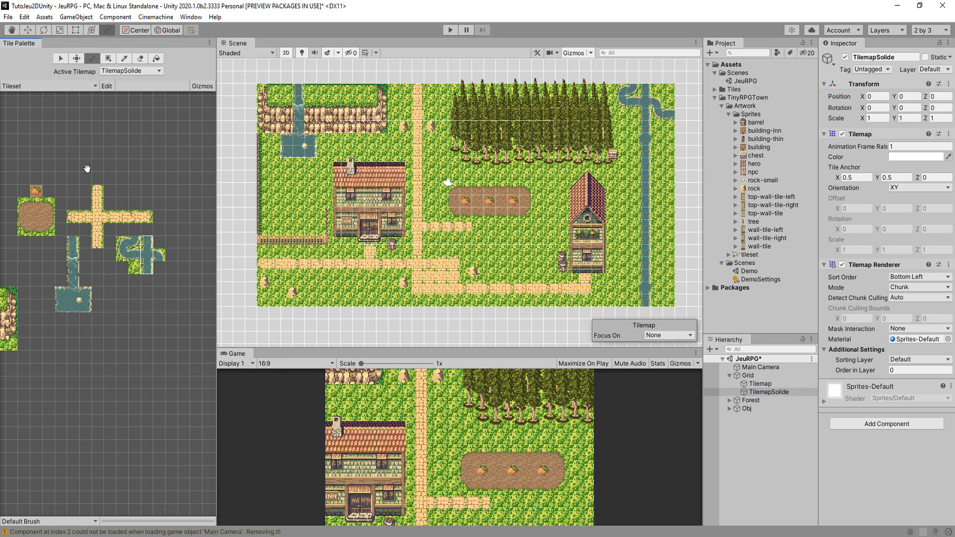
Paint the cliff's side edges and its rocky front wall on TilemapSolide, leaving the waterfall's column empty
{"action": "middle_click_drag", "start_coordinate": [75, 168], "coordinate": [172, 178]}
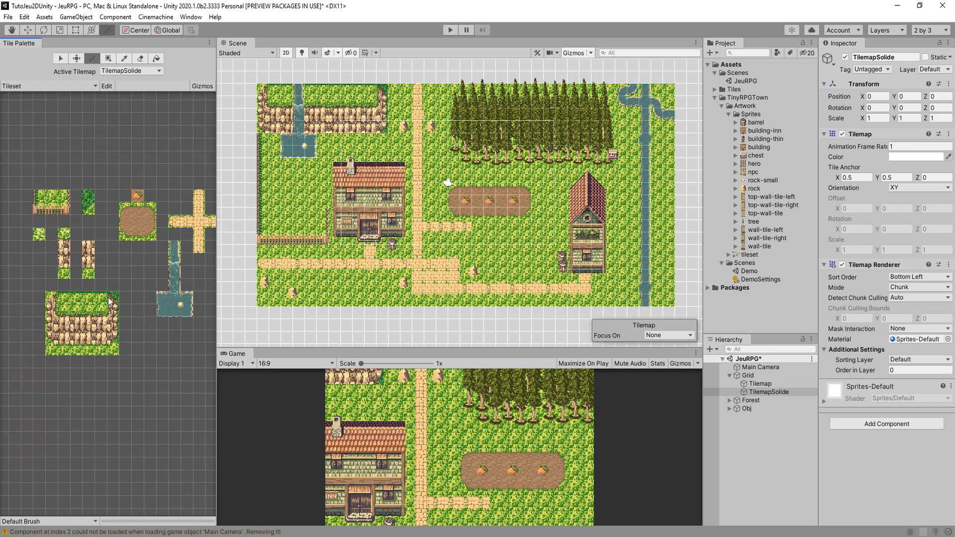
{"action": "left_click_drag", "start_coordinate": [110, 302], "coordinate": [113, 338]}
{"action": "left_click", "coordinate": [101, 340]}
{"action": "left_click_drag", "start_coordinate": [48, 297], "coordinate": [52, 340]}
Paint the wooden fence beside the inn and the hedge along the map's western edge on TilemapSolide
{"action": "left_click_drag", "start_coordinate": [36, 213], "coordinate": [70, 213]}
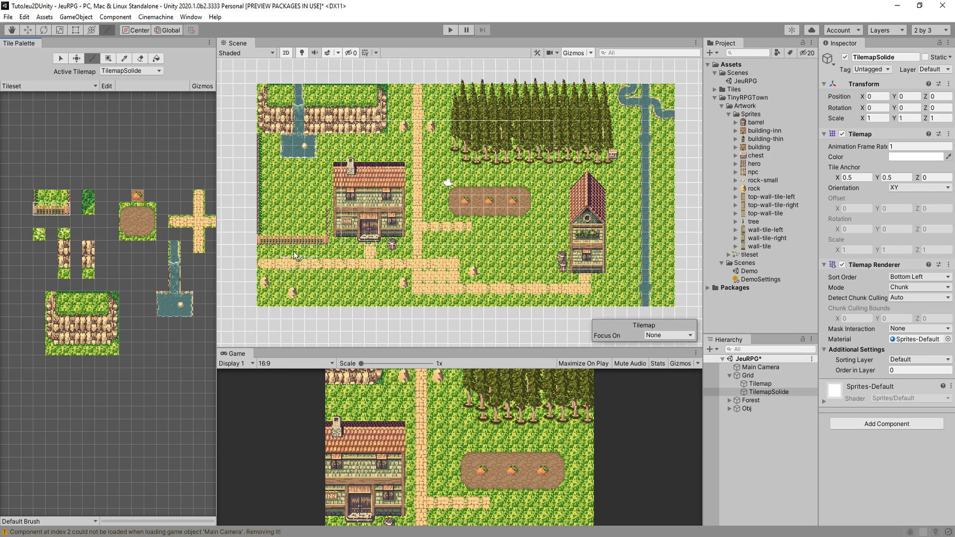
{"action": "left_click", "coordinate": [55, 210]}
{"action": "left_click", "coordinate": [64, 209]}
{"action": "left_click", "coordinate": [39, 196]}
{"action": "middle_click_drag", "start_coordinate": [514, 198], "coordinate": [375, 206]}
{"action": "middle_click_drag", "start_coordinate": [567, 226], "coordinate": [641, 231]}
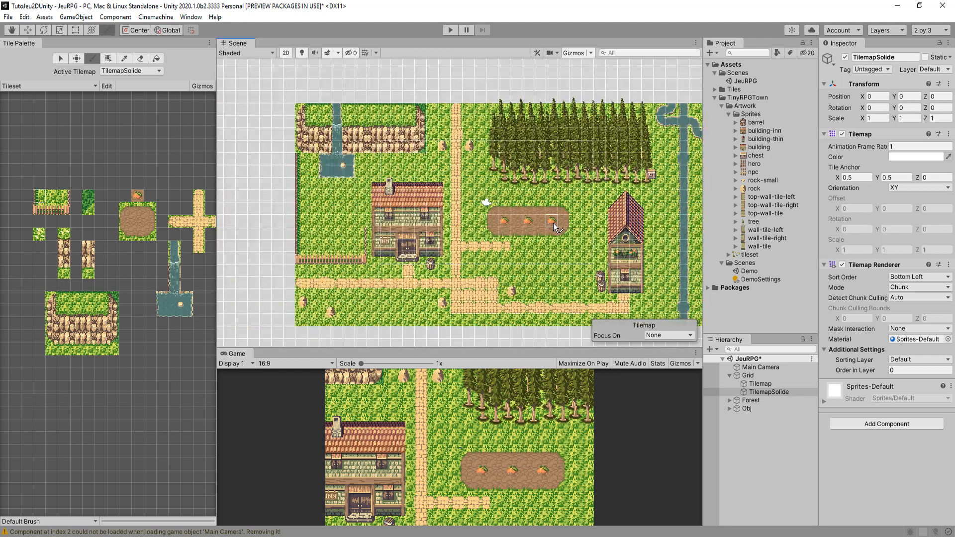
Deactivate the original Tilemap to inspect the solid cliffs, hedge, fence and river, and reactivate it
{"action": "left_click", "coordinate": [772, 384]}
{"action": "left_click", "coordinate": [844, 57]}
{"action": "middle_click_drag", "start_coordinate": [591, 202], "coordinate": [538, 180]}
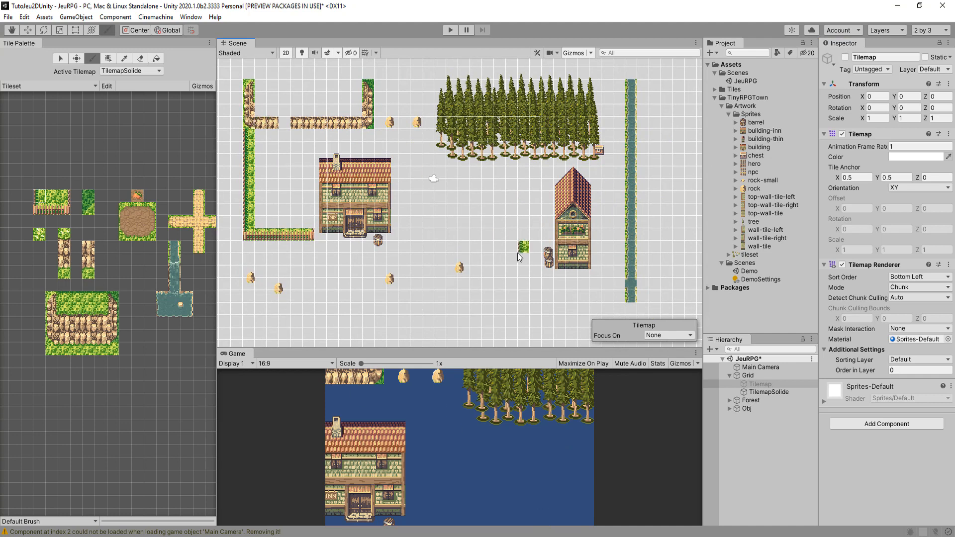
{"action": "middle_click_drag", "start_coordinate": [439, 231], "coordinate": [487, 243]}
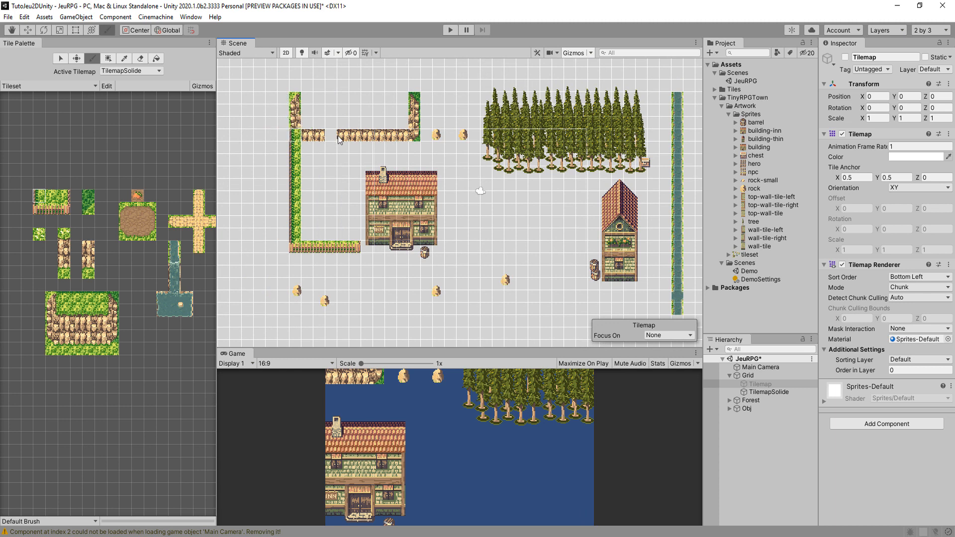
{"action": "middle_click_drag", "start_coordinate": [557, 209], "coordinate": [507, 205]}
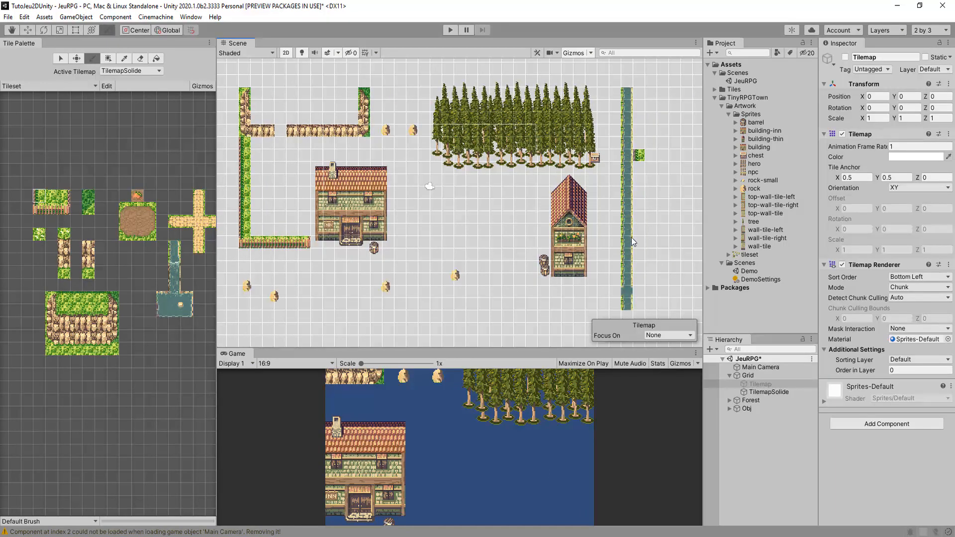
{"action": "left_click", "coordinate": [845, 56]}
Add a Tilemap Collider 2D component to TilemapSolide
{"action": "left_click", "coordinate": [762, 393]}
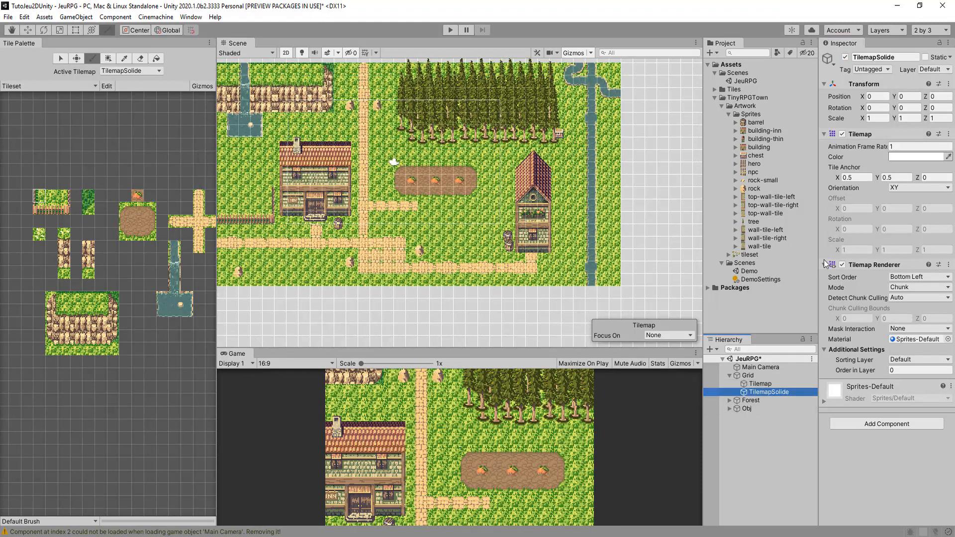
{"action": "left_click", "coordinate": [876, 424]}
{"action": "type", "text": "col"}
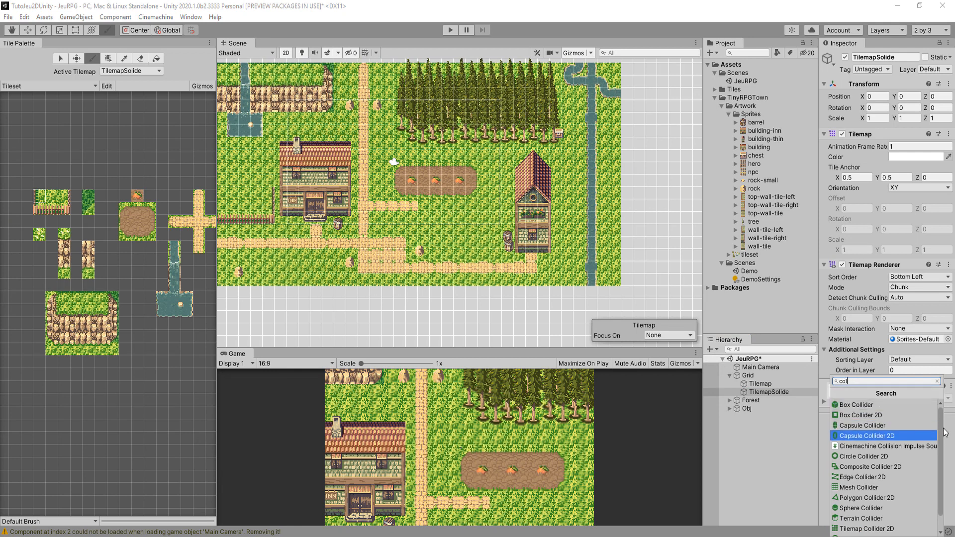
{"action": "scroll", "coordinate": [943, 425], "scroll_direction": "down", "scroll_amount": 1}
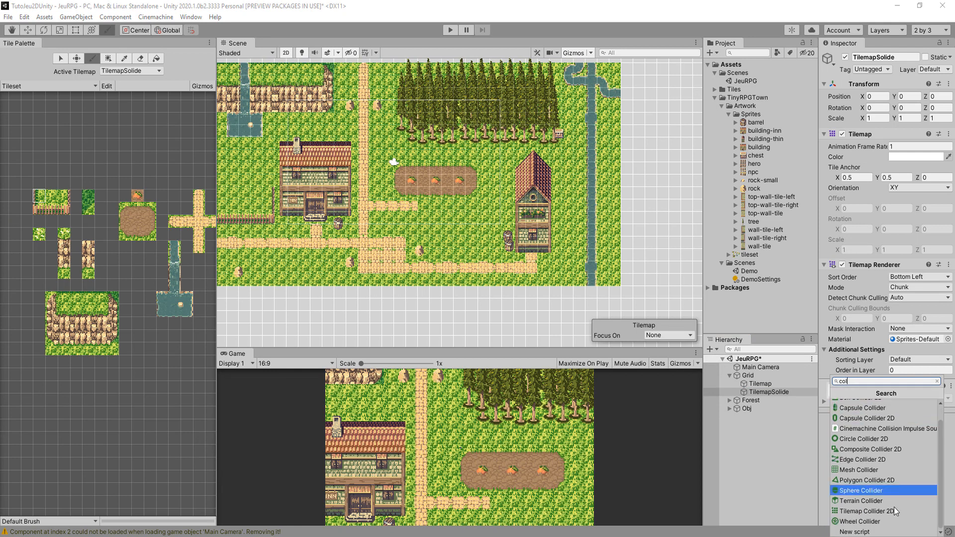
{"action": "left_click", "coordinate": [865, 511]}
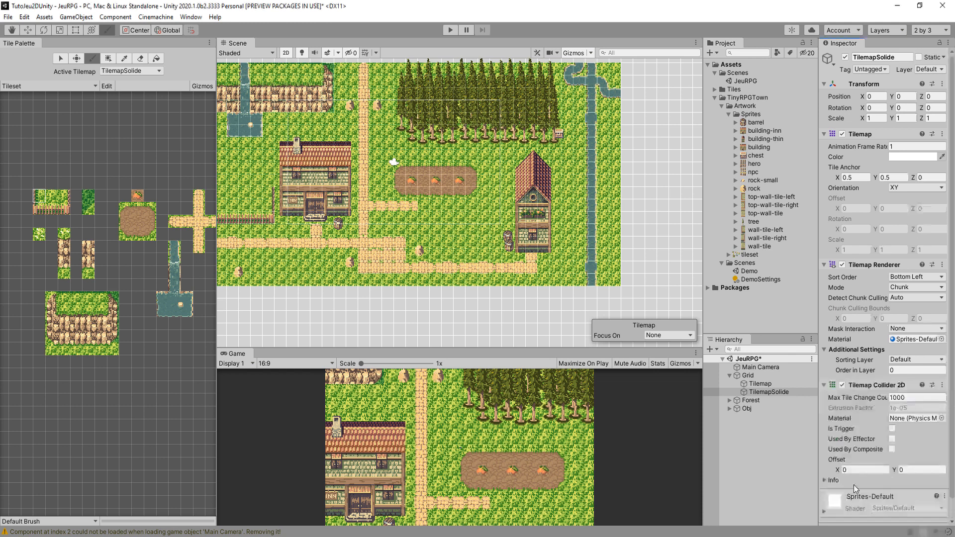
Hide the original Tilemap, inspect TilemapSolide's collider outlines closely around the river, and show Tilemap again
{"action": "left_click", "coordinate": [761, 384]}
{"action": "left_click", "coordinate": [845, 58]}
{"action": "scroll", "coordinate": [613, 253], "scroll_direction": "up", "scroll_amount": 5}
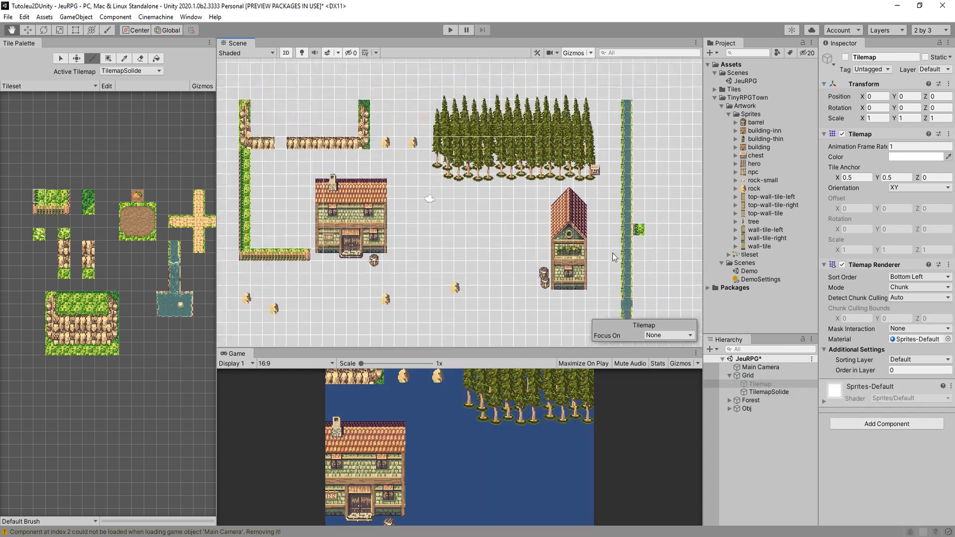
{"action": "scroll", "coordinate": [530, 257], "scroll_direction": "up", "scroll_amount": 3}
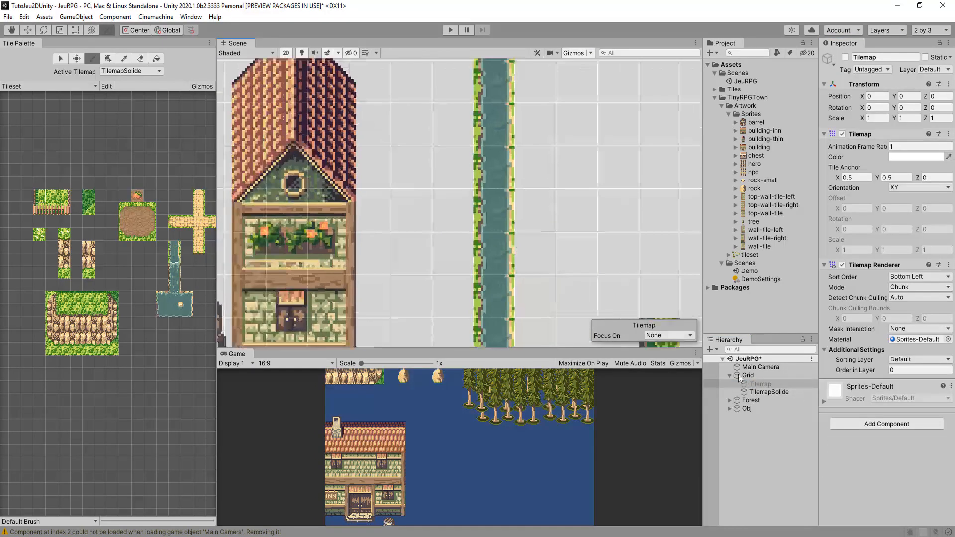
{"action": "left_click", "coordinate": [760, 392]}
{"action": "scroll", "coordinate": [549, 257], "scroll_direction": "up", "scroll_amount": 2}
{"action": "scroll", "coordinate": [547, 255], "scroll_direction": "up", "scroll_amount": 2}
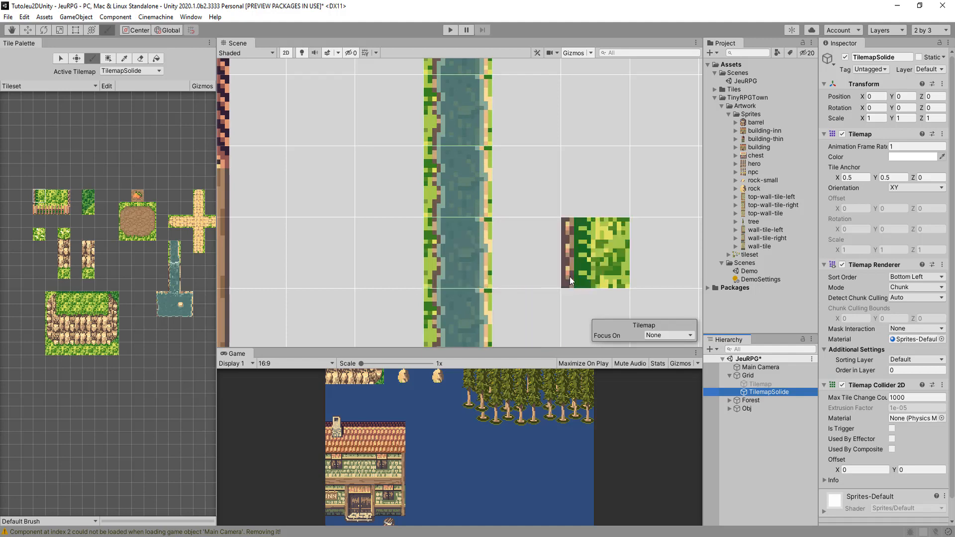
{"action": "left_click", "coordinate": [760, 384]}
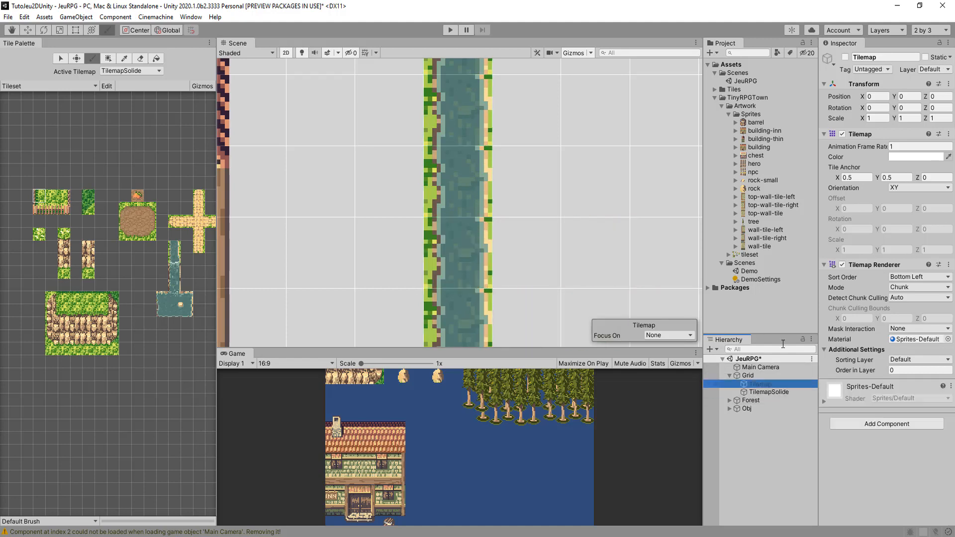
{"action": "left_click", "coordinate": [845, 57]}
{"action": "scroll", "coordinate": [484, 184], "scroll_direction": "down", "scroll_amount": 10}
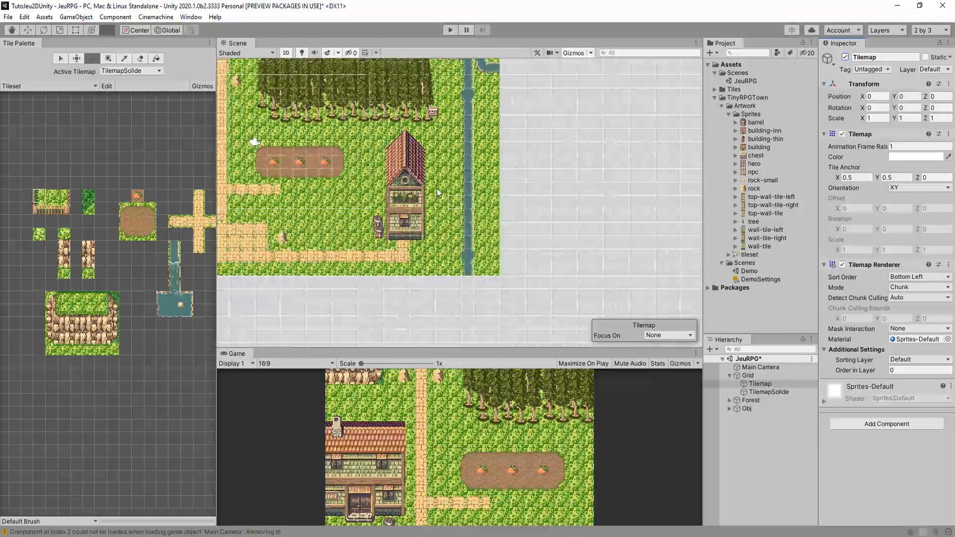
{"action": "middle_click_drag", "start_coordinate": [436, 190], "coordinate": [640, 214]}
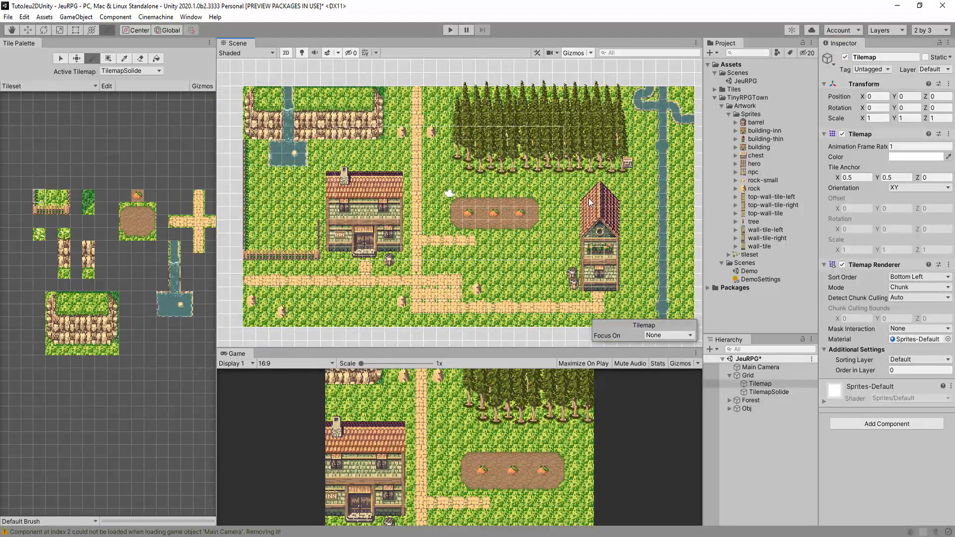
Add a Box Collider 2D to every object in the Obj group, from building-inn through rock (5)
{"action": "left_click", "coordinate": [729, 409]}
{"action": "left_click", "coordinate": [761, 419]}
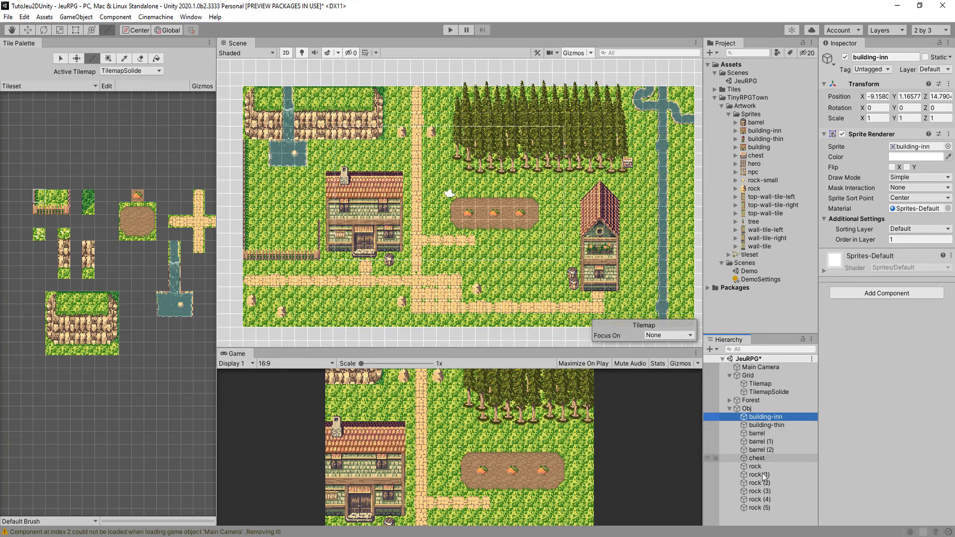
{"action": "left_click", "coordinate": [757, 506], "text": "shift"}
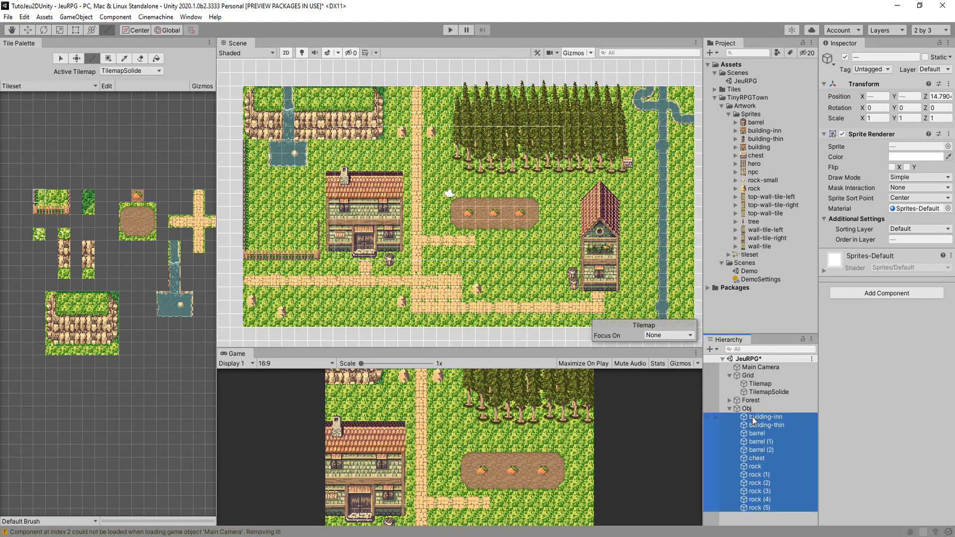
{"action": "left_click", "coordinate": [876, 293]}
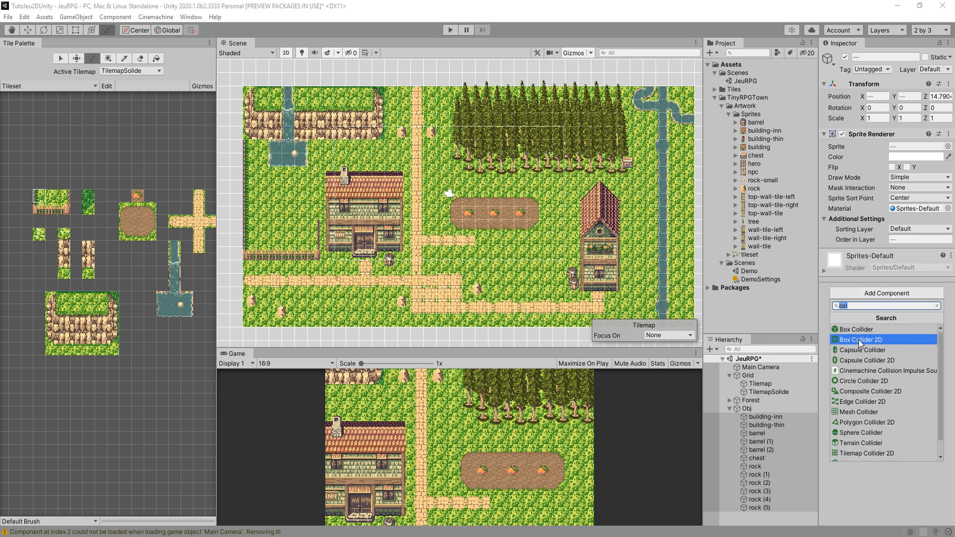
{"action": "left_click", "coordinate": [860, 340]}
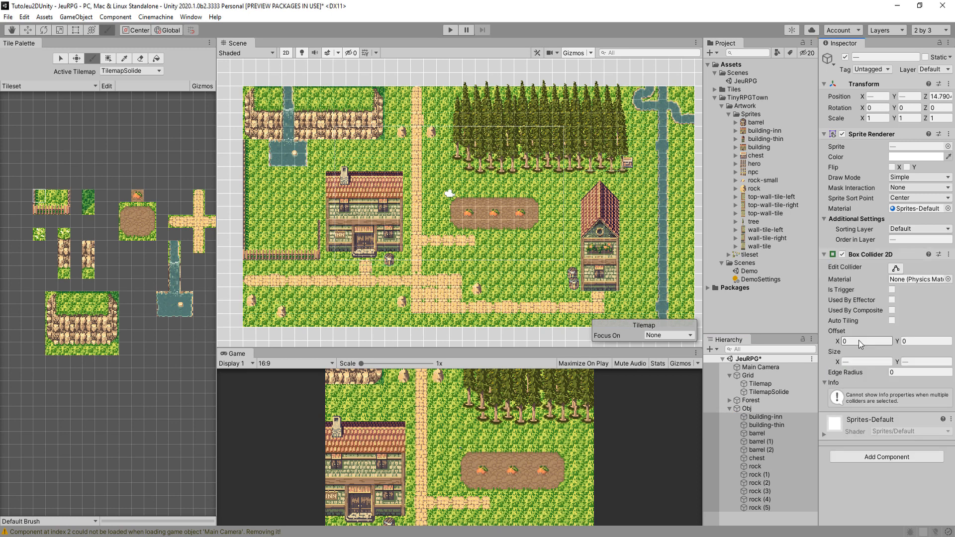
{"action": "left_click", "coordinate": [730, 401]}
{"action": "left_click", "coordinate": [757, 409]}
{"action": "scroll", "coordinate": [769, 461], "scroll_direction": "down", "scroll_amount": 10}
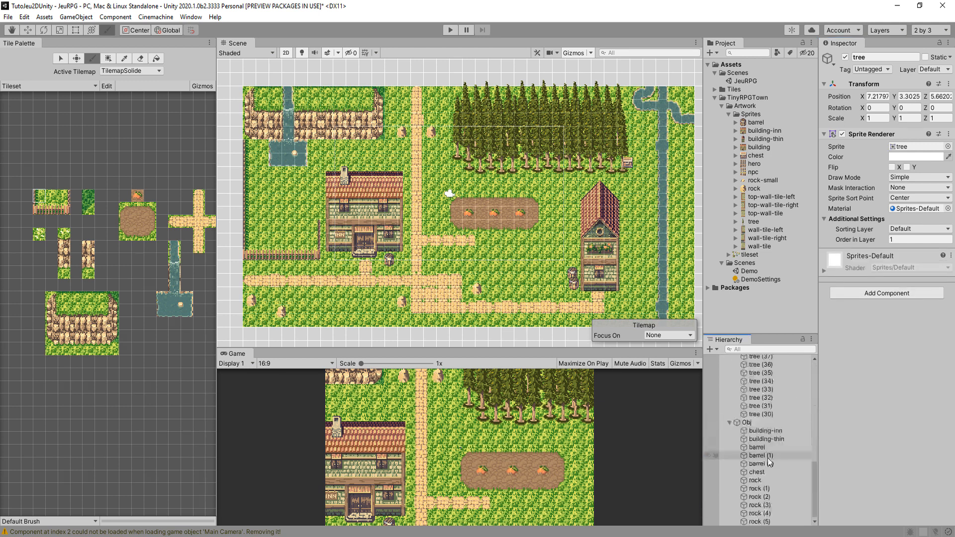
{"action": "left_click", "coordinate": [759, 521], "text": "shift"}
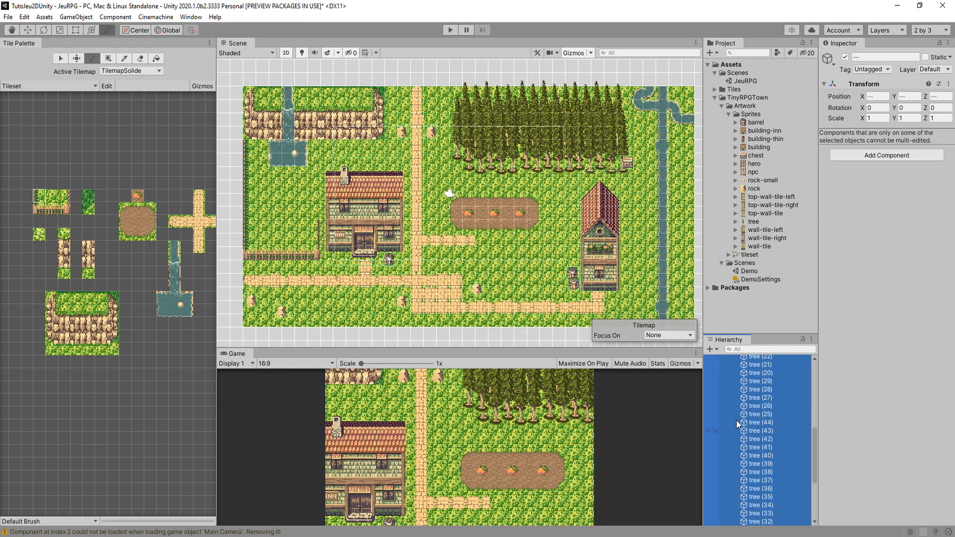
{"action": "scroll", "coordinate": [736, 419], "scroll_direction": "up", "scroll_amount": 10}
Add a Box Collider 2D component to the Forest group and close the Tile Palette
{"action": "left_click", "coordinate": [736, 401]}
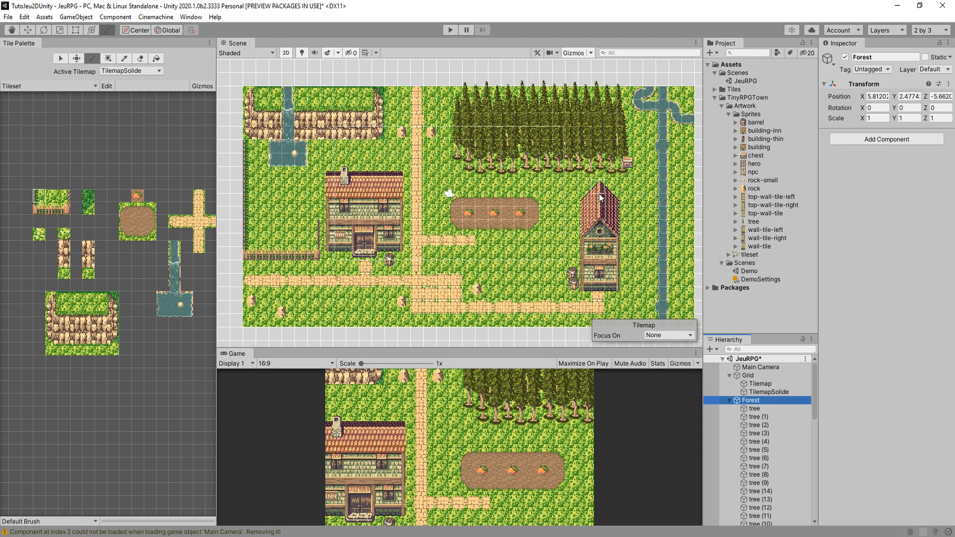
{"action": "left_click", "coordinate": [851, 138]}
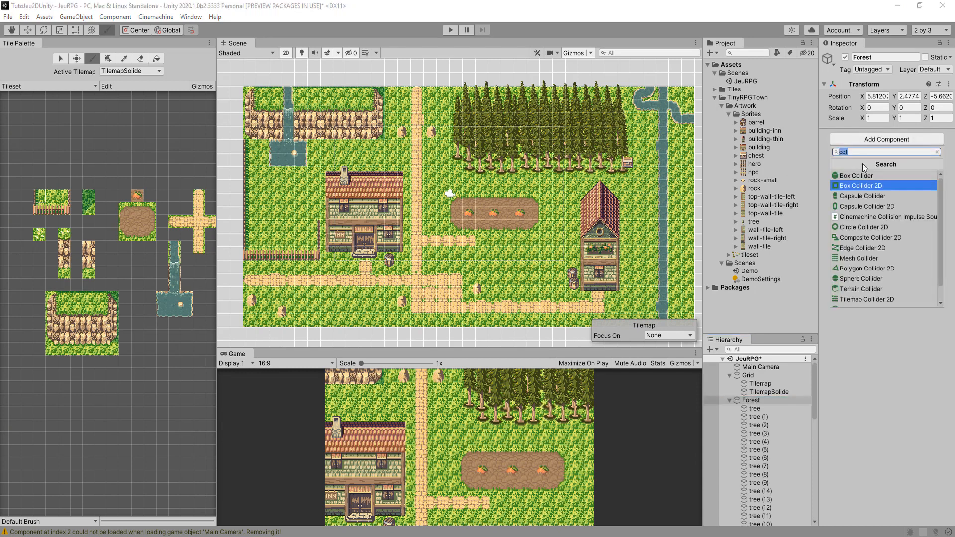
{"action": "left_click", "coordinate": [854, 187]}
{"action": "scroll", "coordinate": [524, 252], "scroll_direction": "up", "scroll_amount": 10}
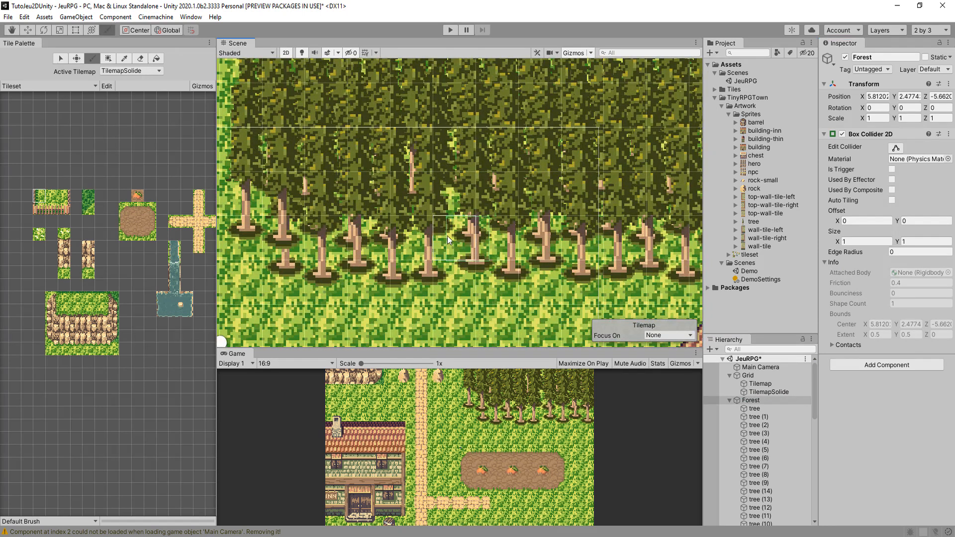
{"action": "scroll", "coordinate": [461, 223], "scroll_direction": "down", "scroll_amount": 5}
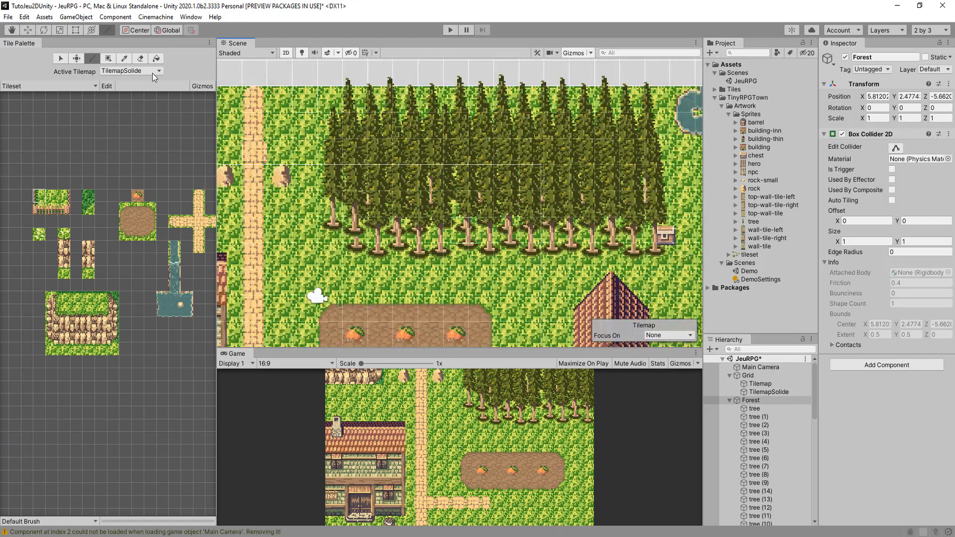
{"action": "middle_click", "coordinate": [17, 42]}
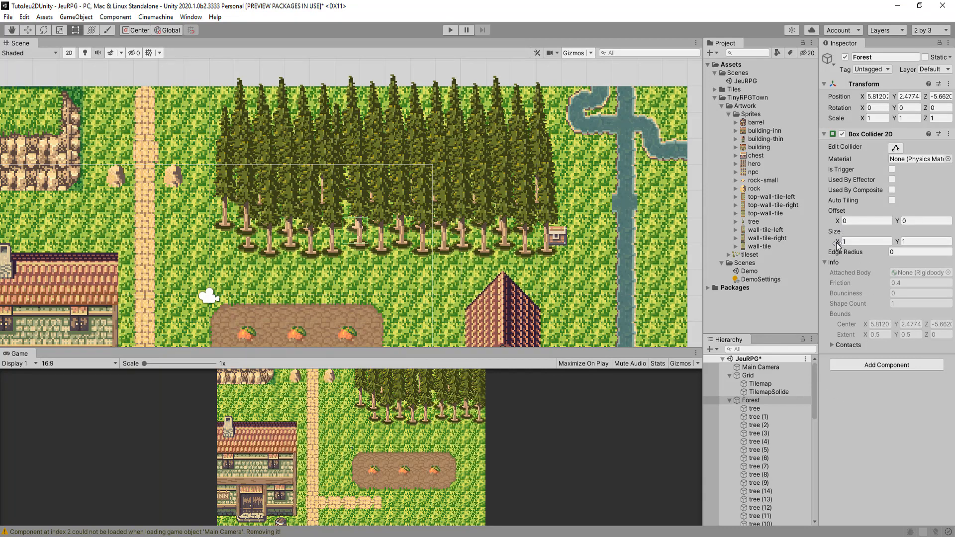
Fit Forest's box collider around the trees with size 13.88 by 5.5 and offset X 1.33, Y 1.89, and collapse the group
{"action": "left_click_drag", "start_coordinate": [837, 243], "coordinate": [206, 251]}
{"action": "scroll", "coordinate": [206, 252], "scroll_direction": "down", "scroll_amount": 1}
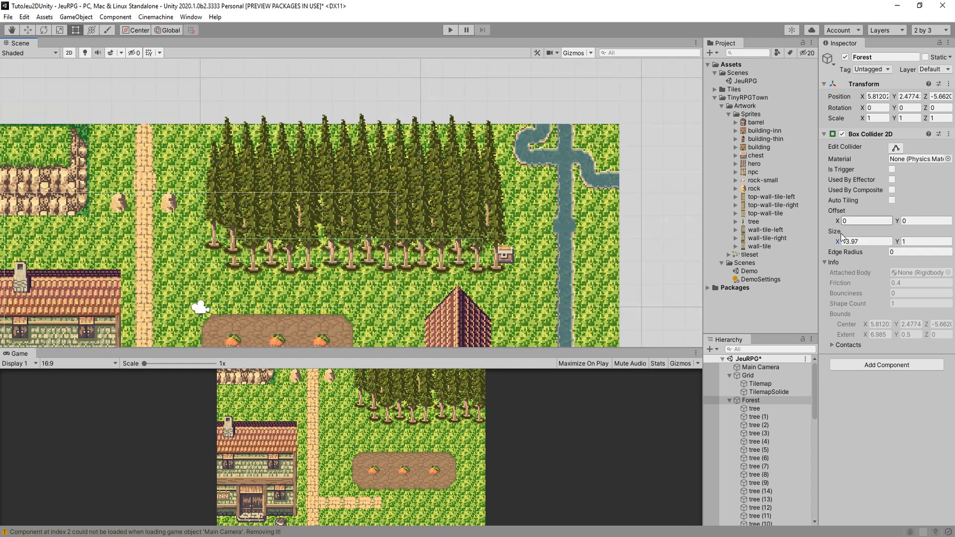
{"action": "left_click", "coordinate": [837, 242]}
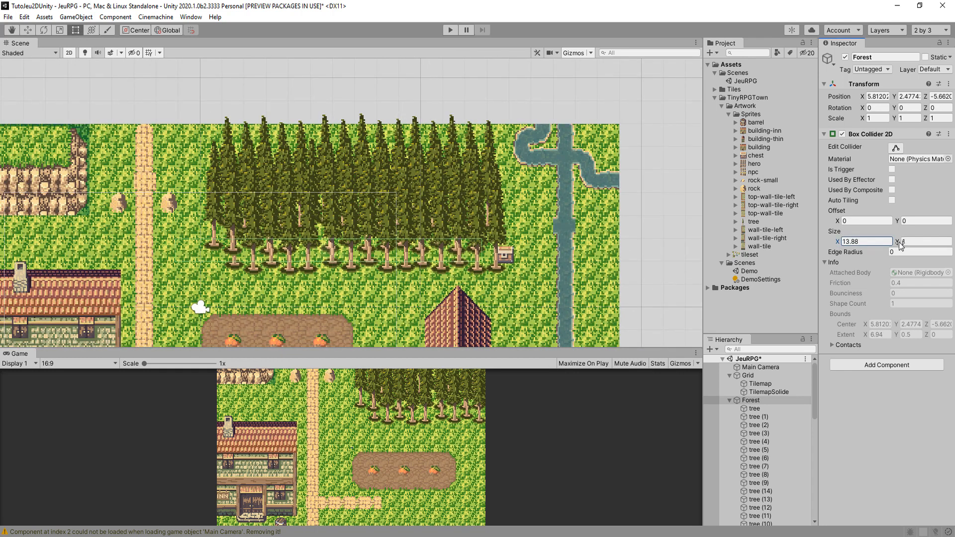
{"action": "left_click_drag", "start_coordinate": [901, 244], "coordinate": [927, 226]}
{"action": "left_click", "coordinate": [897, 224]}
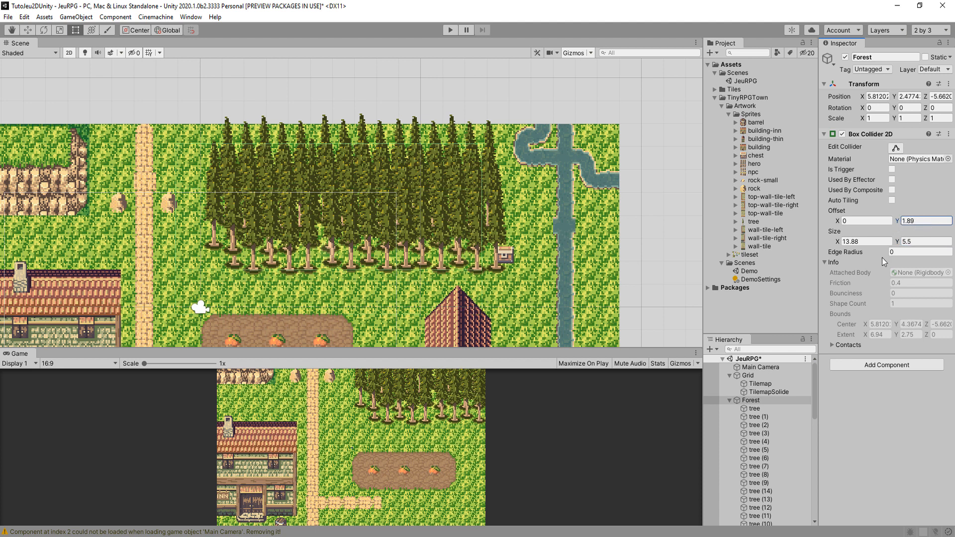
{"action": "left_click_drag", "start_coordinate": [839, 224], "coordinate": [856, 222]}
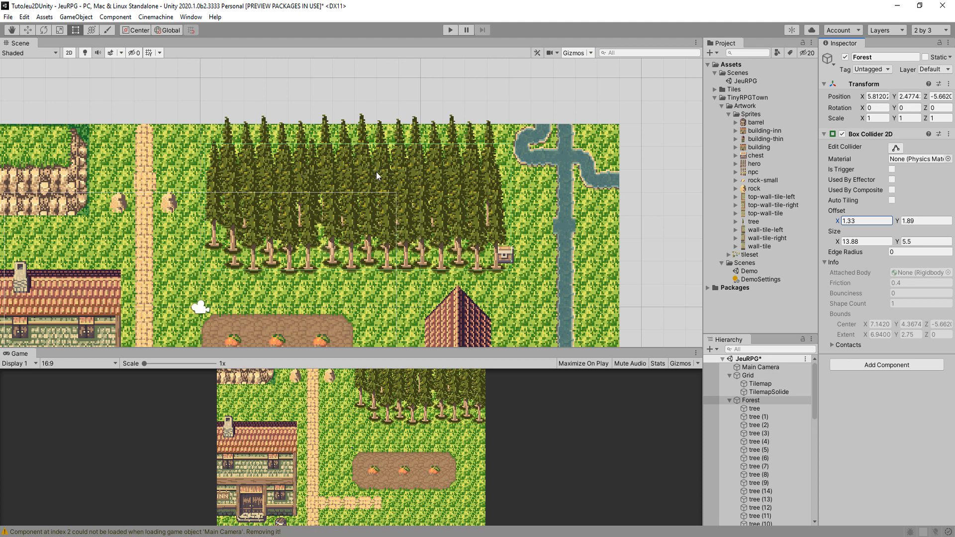
{"action": "left_click", "coordinate": [754, 450]}
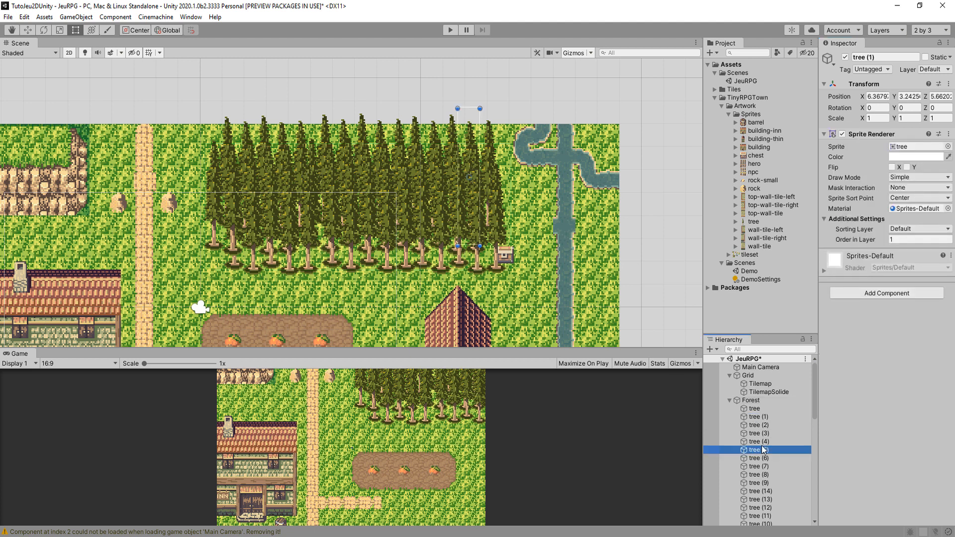
{"action": "left_click", "coordinate": [748, 400]}
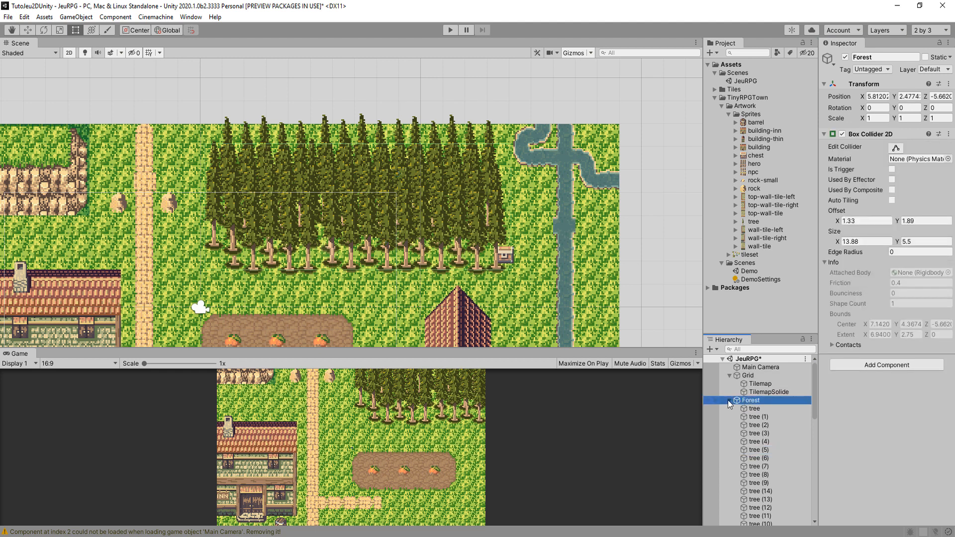
{"action": "left_click", "coordinate": [730, 401]}
Fit building-thin's box collider to the house by setting its Y size to 7.88 and Y offset to -0.57
{"action": "scroll", "coordinate": [480, 254], "scroll_direction": "down", "scroll_amount": 3}
{"action": "left_click", "coordinate": [472, 311]}
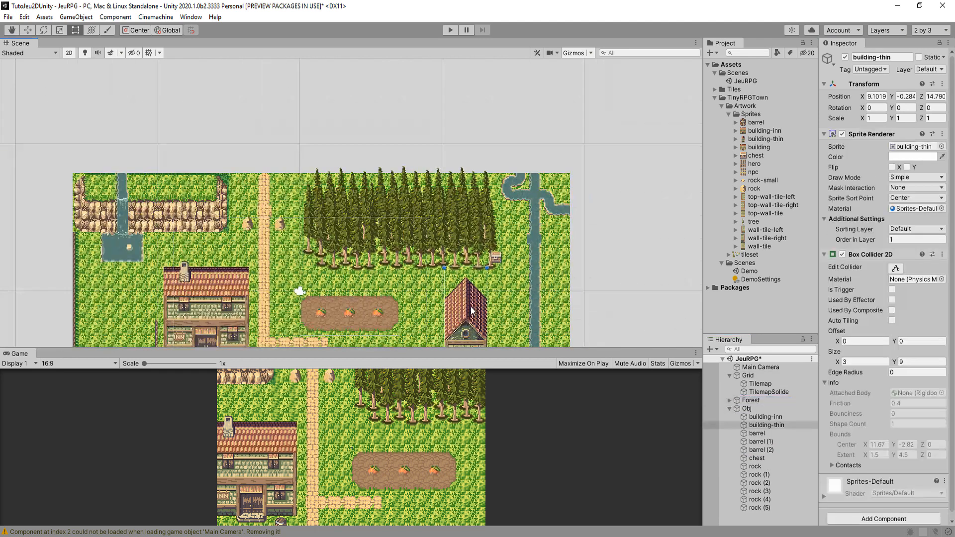
{"action": "middle_click_drag", "start_coordinate": [471, 311], "coordinate": [416, 193]}
{"action": "scroll", "coordinate": [422, 230], "scroll_direction": "up", "scroll_amount": 6}
{"action": "middle_click_drag", "start_coordinate": [421, 230], "coordinate": [401, 231]}
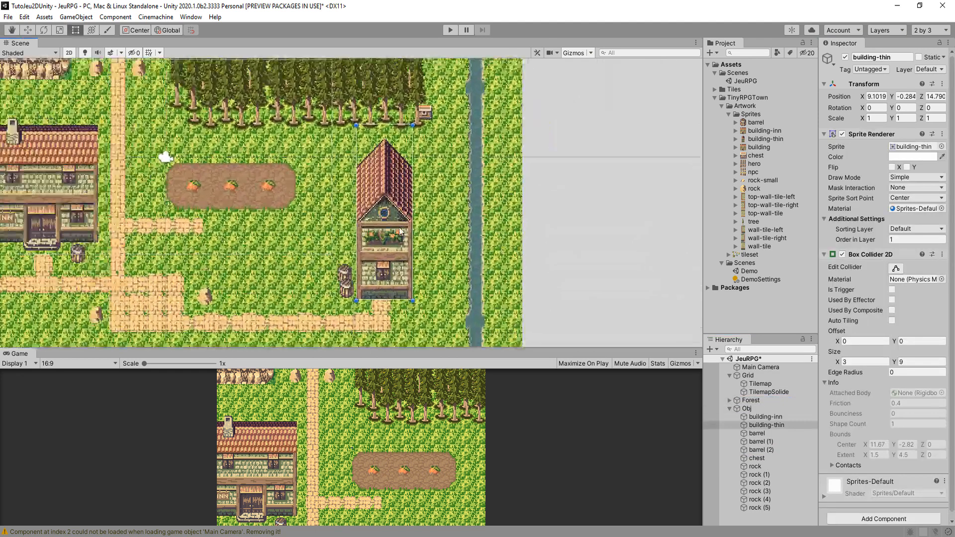
{"action": "scroll", "coordinate": [400, 231], "scroll_direction": "up", "scroll_amount": 1}
{"action": "scroll", "coordinate": [400, 231], "scroll_direction": "up", "scroll_amount": 1}
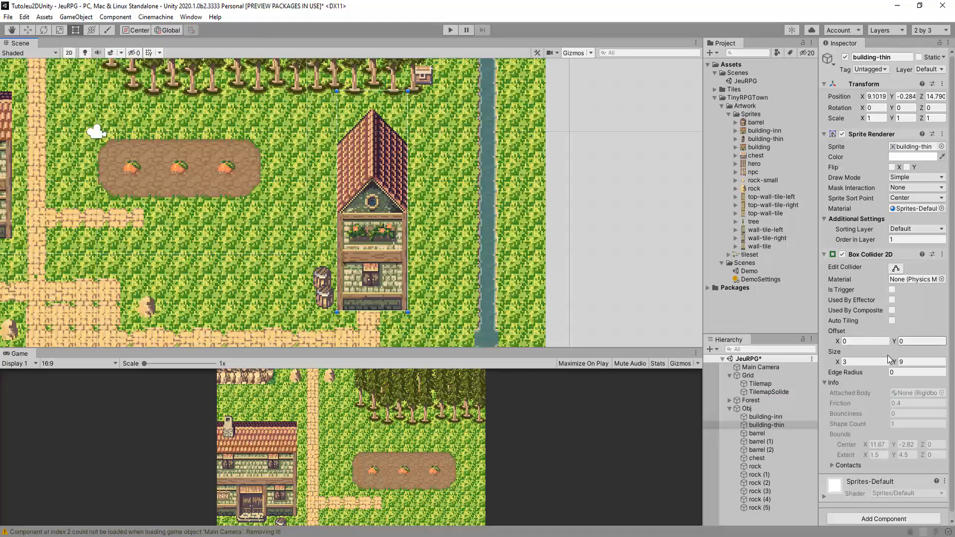
{"action": "mouse_move", "coordinate": [890, 362]}
{"action": "left_mouse_down"}
{"action": "mouse_move", "coordinate": [874, 370]}
{"action": "mouse_move", "coordinate": [892, 346]}
{"action": "left_mouse_up"}
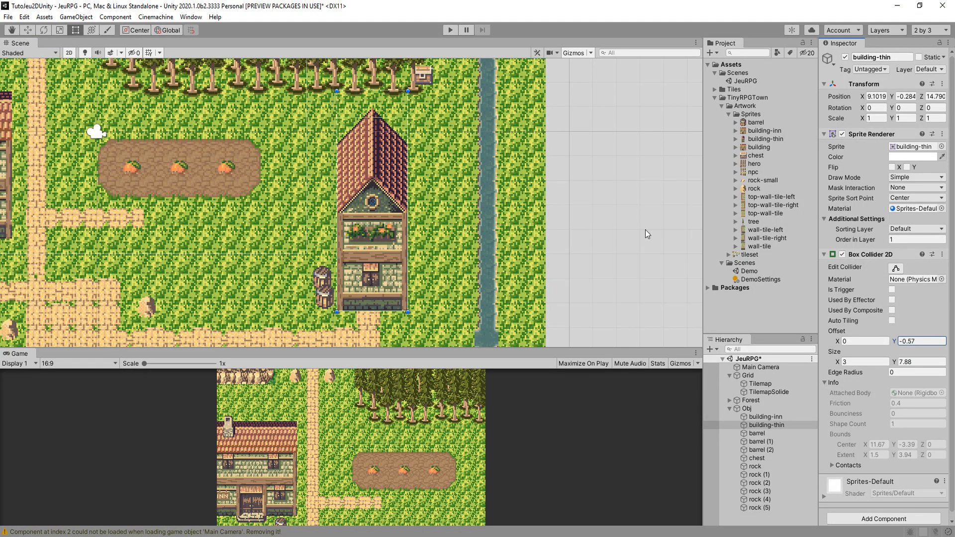
Move the chest away from the trees to about X 12.46, Y 4.35, between the forest and the river
{"action": "left_click", "coordinate": [431, 79]}
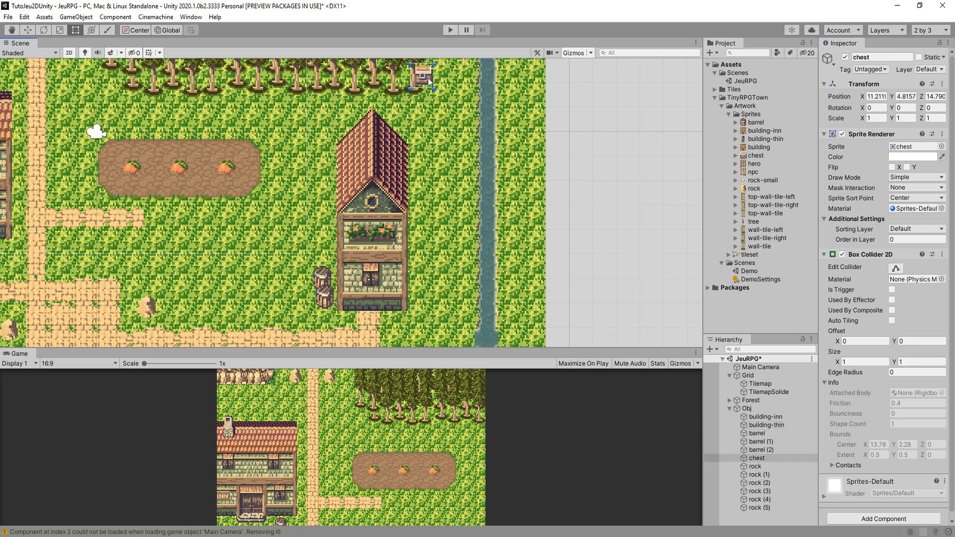
{"action": "left_click_drag", "start_coordinate": [431, 80], "coordinate": [453, 97]}
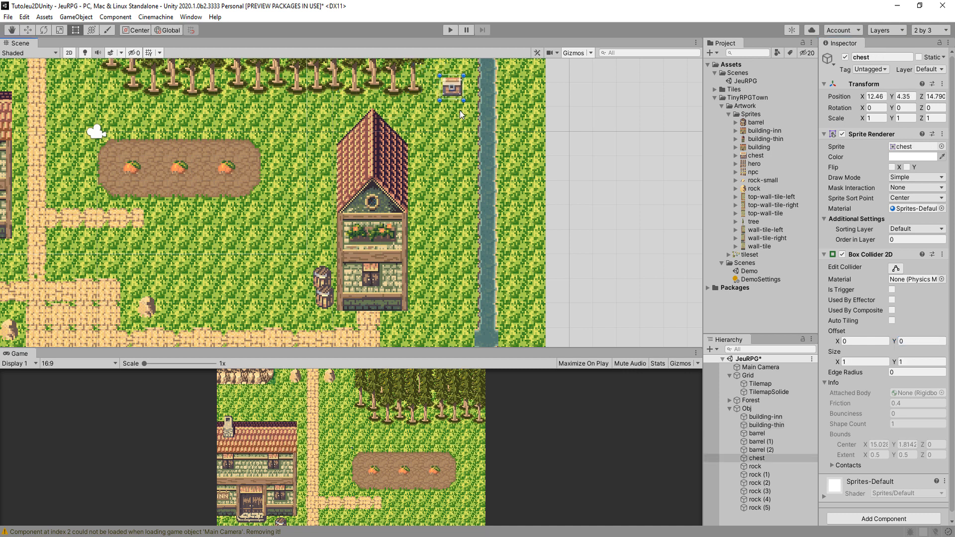
{"action": "scroll", "coordinate": [270, 132], "scroll_direction": "down", "scroll_amount": 5}
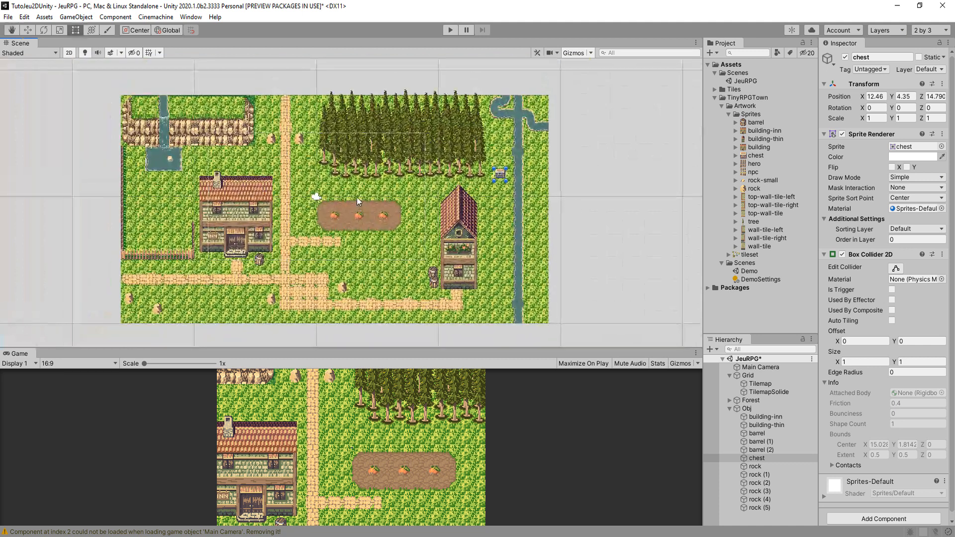
Reduce building-inn's box collider to a Y size of 5.91 and collapse the Obj group
{"action": "left_click", "coordinate": [17, 81]}
{"action": "left_click", "coordinate": [245, 219]}
{"action": "scroll", "coordinate": [243, 204], "scroll_direction": "up", "scroll_amount": 4}
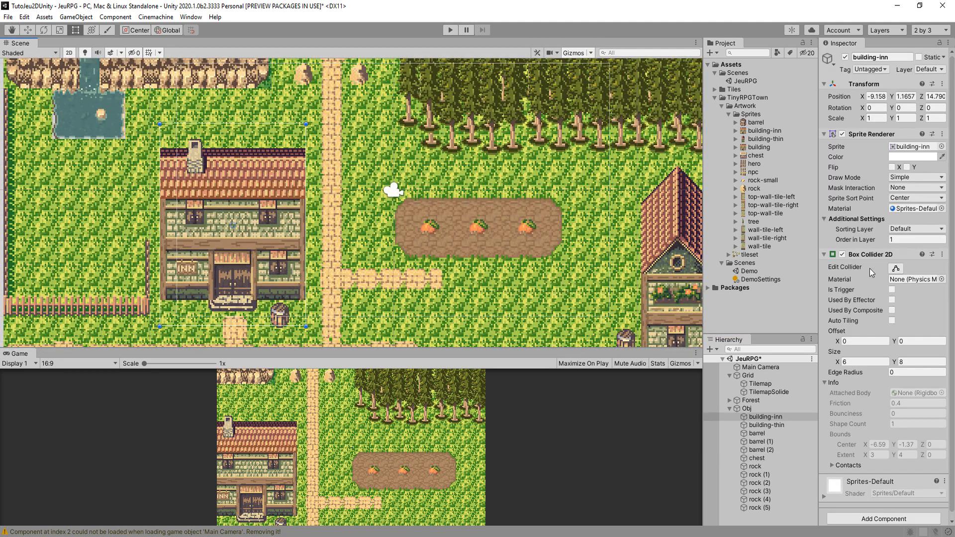
{"action": "left_click_drag", "start_coordinate": [894, 362], "coordinate": [862, 365]}
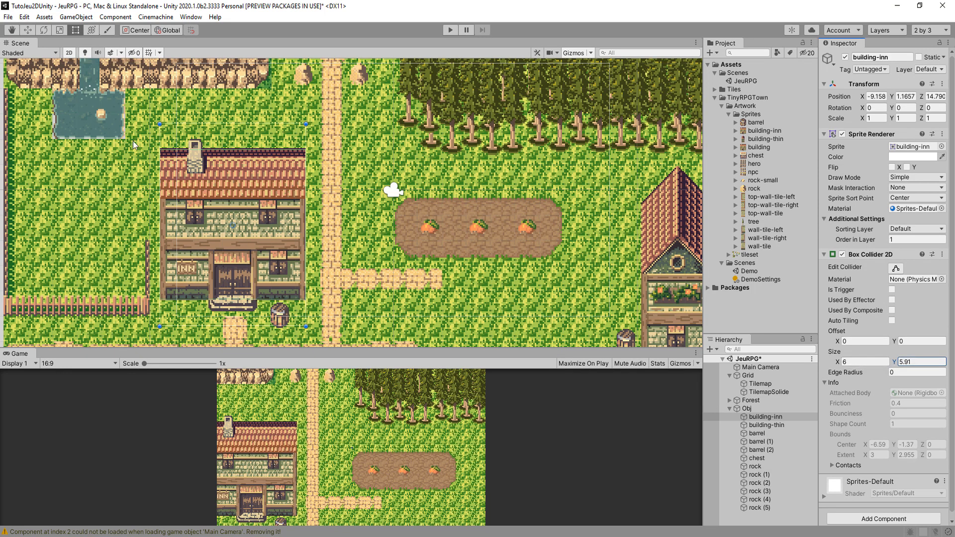
{"action": "scroll", "coordinate": [214, 255], "scroll_direction": "down", "scroll_amount": 3}
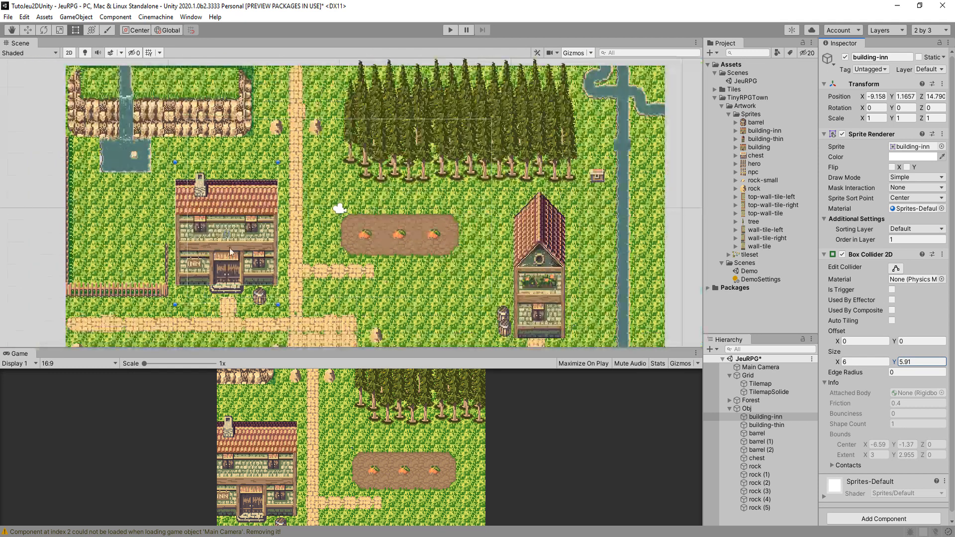
{"action": "scroll", "coordinate": [468, 239], "scroll_direction": "down", "scroll_amount": 4}
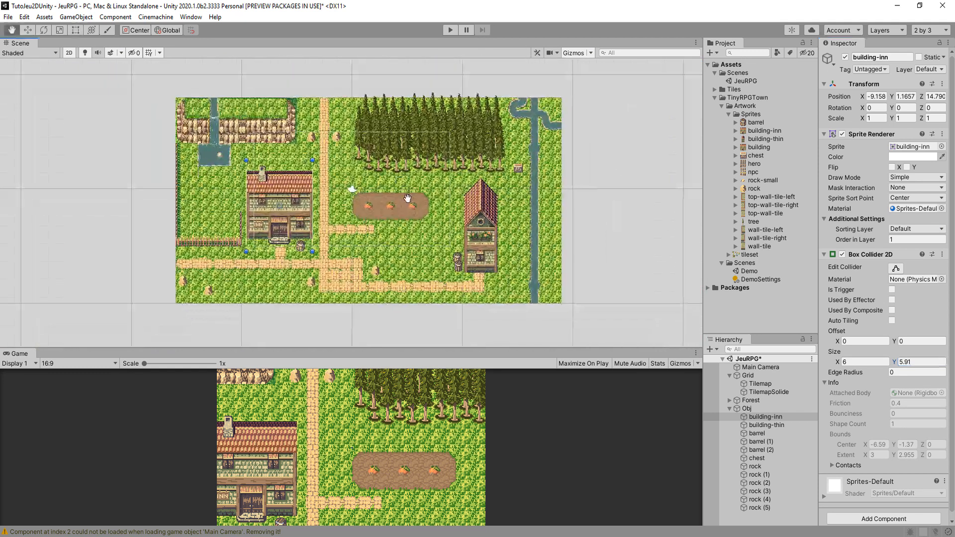
{"action": "left_click", "coordinate": [729, 408]}
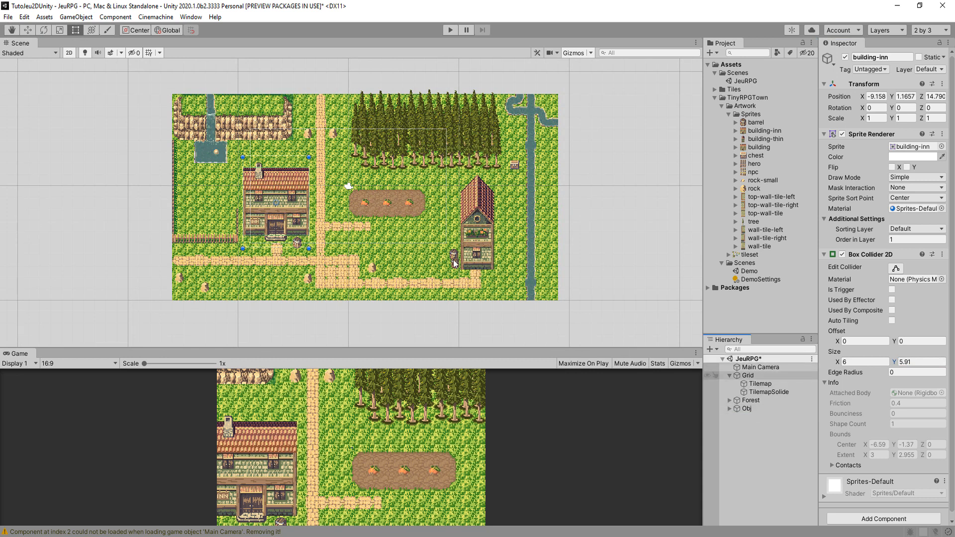
Deactivate the original Tilemap to examine the solid tiles and props on the map, and reactivate it
{"action": "left_click", "coordinate": [760, 384]}
{"action": "left_click", "coordinate": [845, 58]}
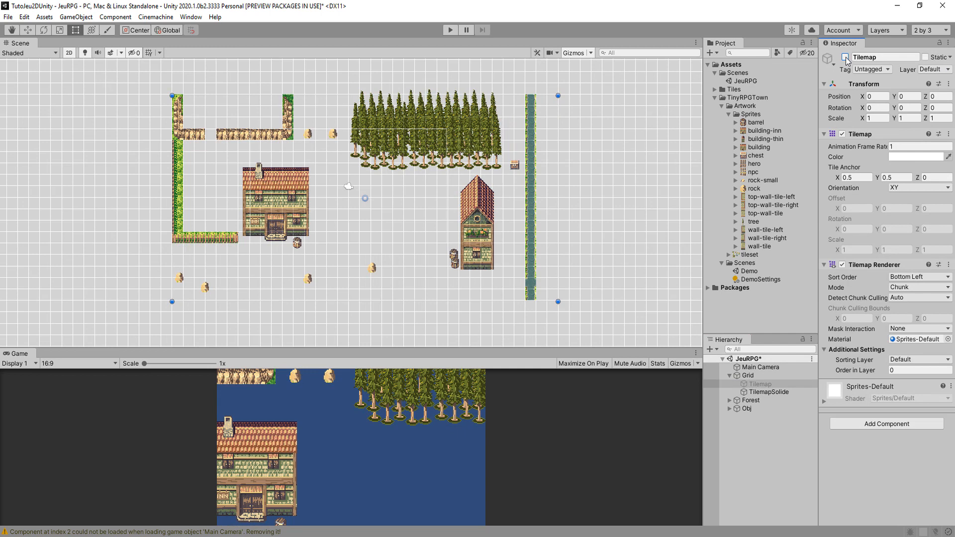
{"action": "left_click", "coordinate": [845, 58]}
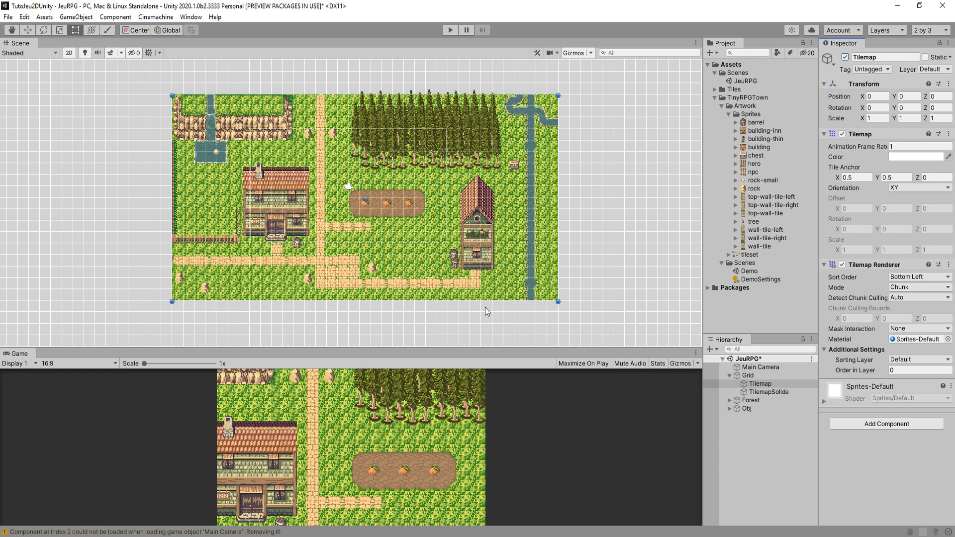
Duplicate the Forest trees from tree through tree (12) and place the copies just below the map's lower edge
{"action": "left_click", "coordinate": [729, 400]}
{"action": "left_click", "coordinate": [749, 410]}
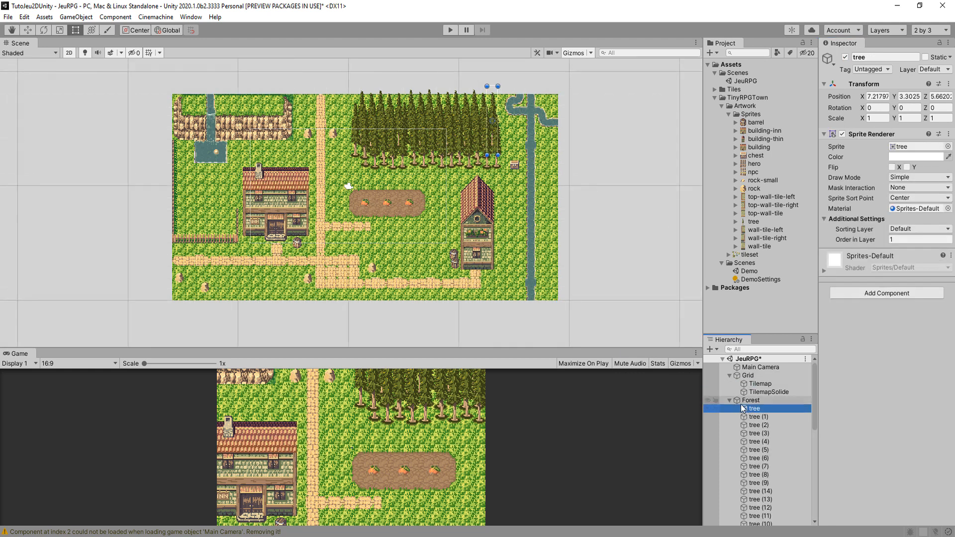
{"action": "scroll", "coordinate": [755, 427], "scroll_direction": "down", "scroll_amount": 3}
{"action": "left_click", "coordinate": [767, 446], "text": "shift"}
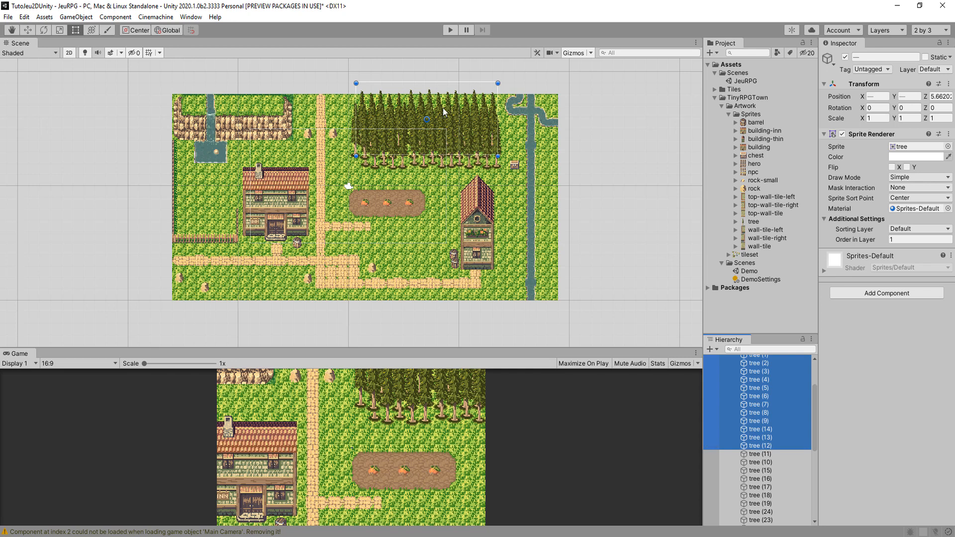
{"action": "key", "text": "ctrl+d"}
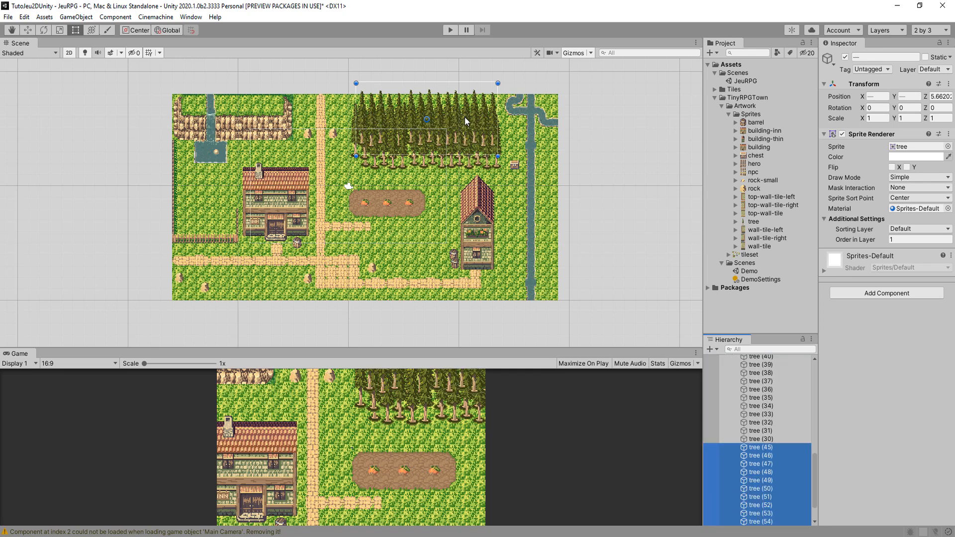
{"action": "left_click_drag", "start_coordinate": [464, 118], "coordinate": [258, 322]}
Make three more duplicates of the tree block to extend the row along the map's lower edge, and collapse the Forest group
{"action": "key", "text": "ctrl+d"}
{"action": "key", "text": "ctrl+d"}
{"action": "key", "text": "ctrl+d"}
{"action": "scroll", "coordinate": [462, 288], "scroll_direction": "up", "scroll_amount": 2}
{"action": "scroll", "coordinate": [739, 386], "scroll_direction": "up", "scroll_amount": 10}
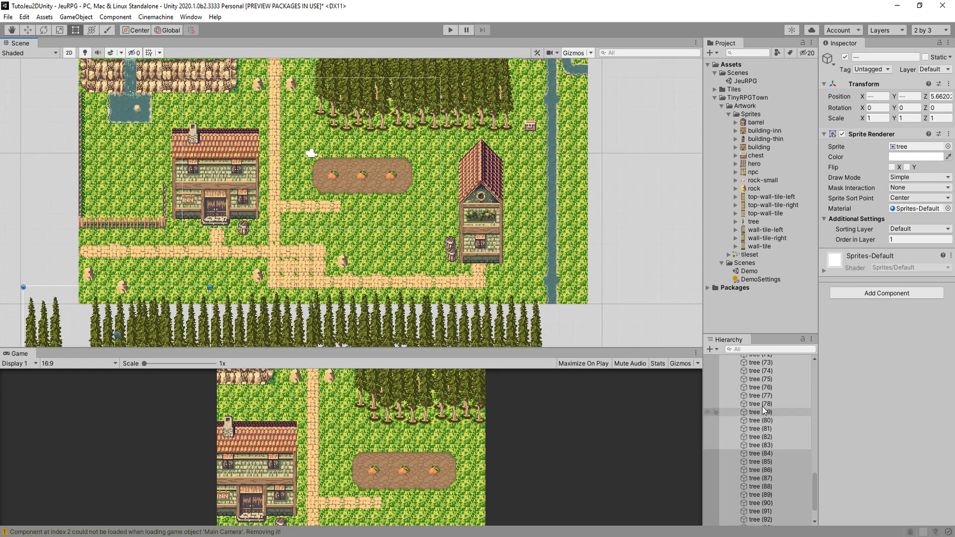
{"action": "left_click", "coordinate": [730, 377]}
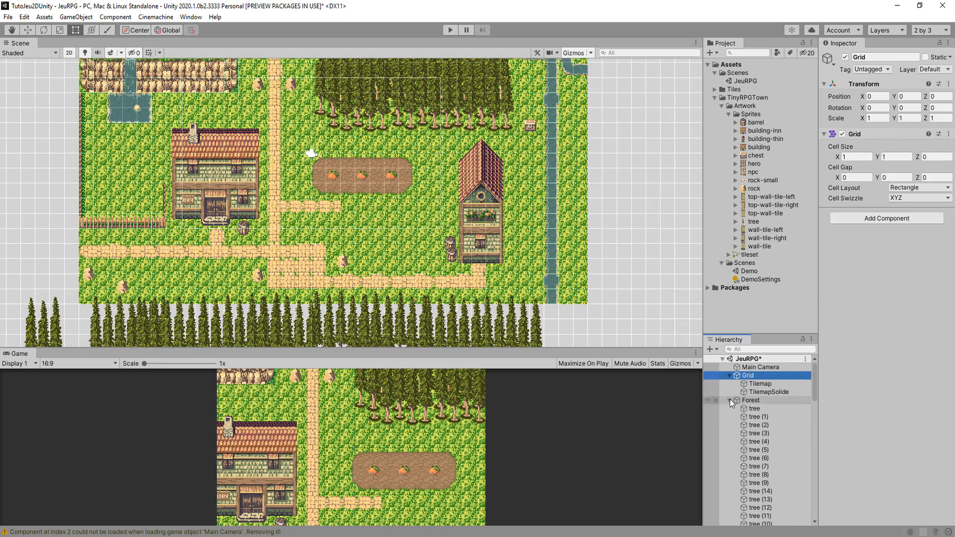
{"action": "left_click", "coordinate": [729, 400]}
Enlarge the Game view at the expense of the Scene view and select the JeuRPG scene in the hierarchy
{"action": "left_click", "coordinate": [525, 352]}
{"action": "left_click_drag", "start_coordinate": [526, 351], "coordinate": [547, 199]}
{"action": "left_click", "coordinate": [750, 359]}
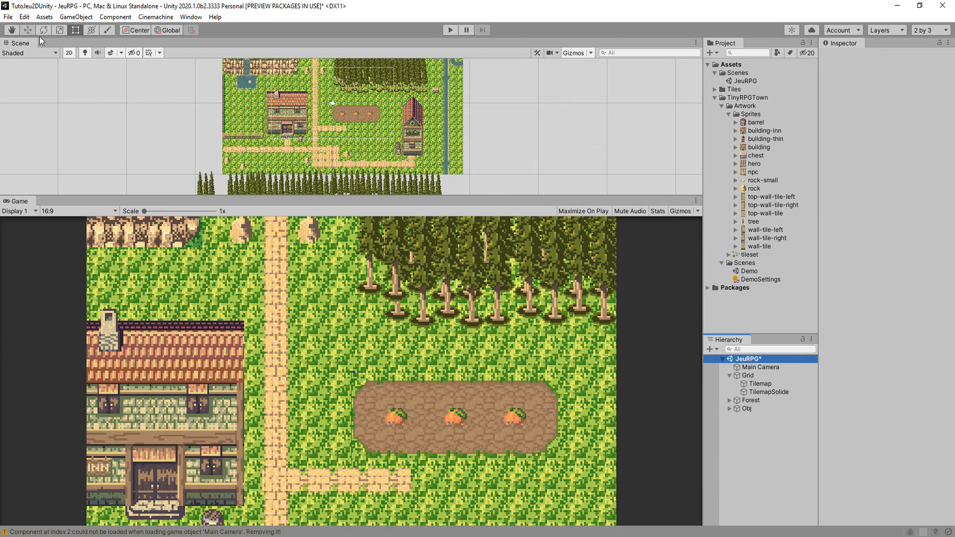
Set the Main Camera's orthographic size to 6
{"action": "left_click", "coordinate": [28, 29]}
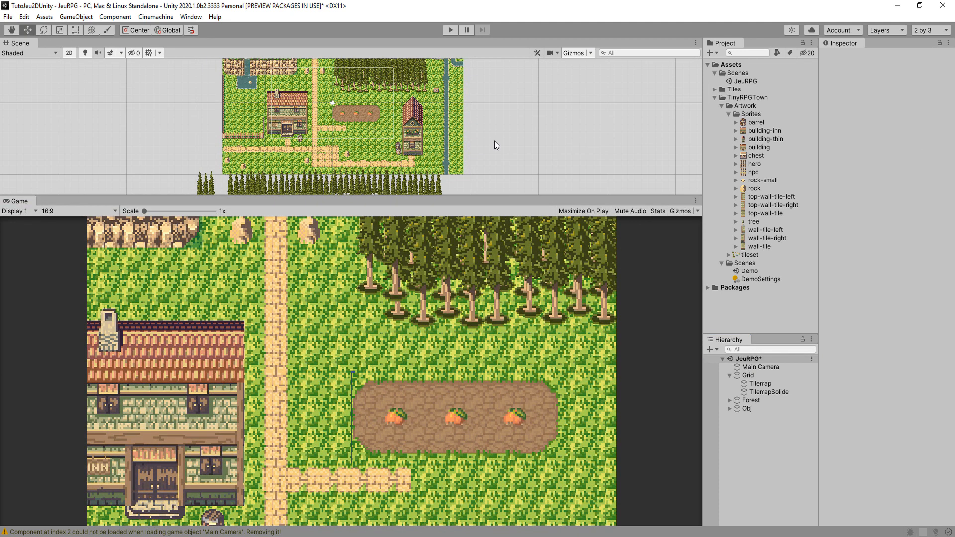
{"action": "left_click", "coordinate": [773, 367]}
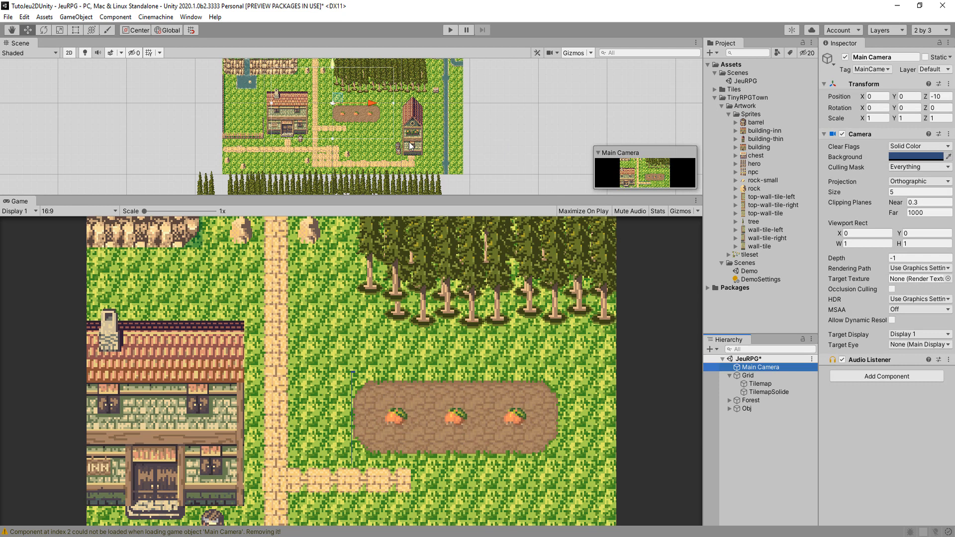
{"action": "middle_click_drag", "start_coordinate": [416, 127], "coordinate": [431, 141]}
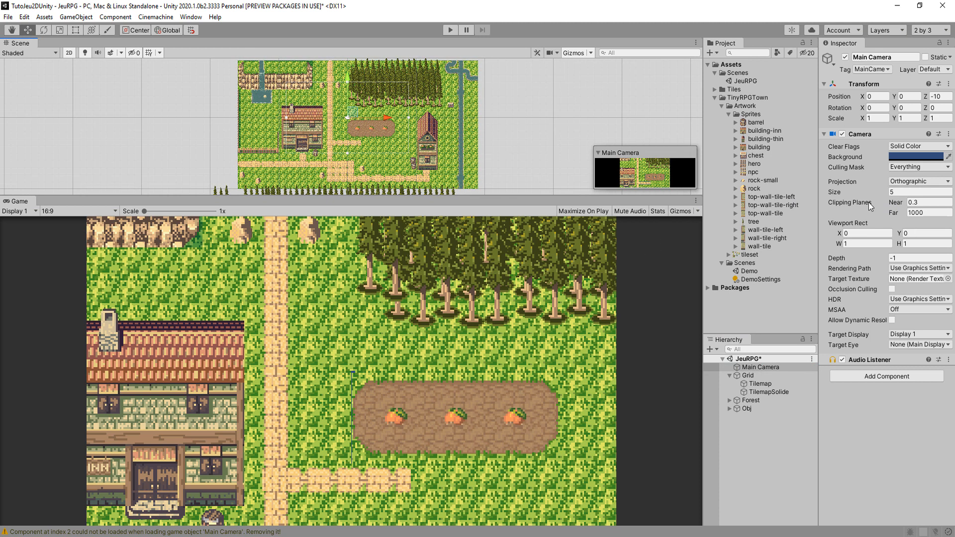
{"action": "mouse_move", "coordinate": [865, 193]}
{"action": "left_mouse_down"}
{"action": "mouse_move", "coordinate": [884, 194]}
{"action": "mouse_move", "coordinate": [858, 195]}
{"action": "left_mouse_up"}
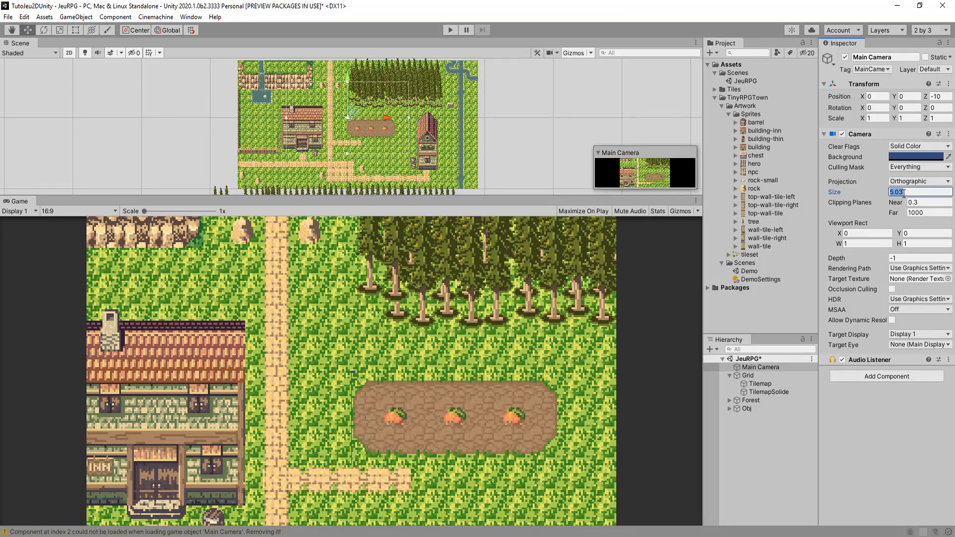
{"action": "type", "text": "6"}
Move the Main Camera to the map's lower-right corner, about X 12.4, Y -8.7, and sample a grass green as its background colour
{"action": "left_click_drag", "start_coordinate": [355, 113], "coordinate": [440, 171]}
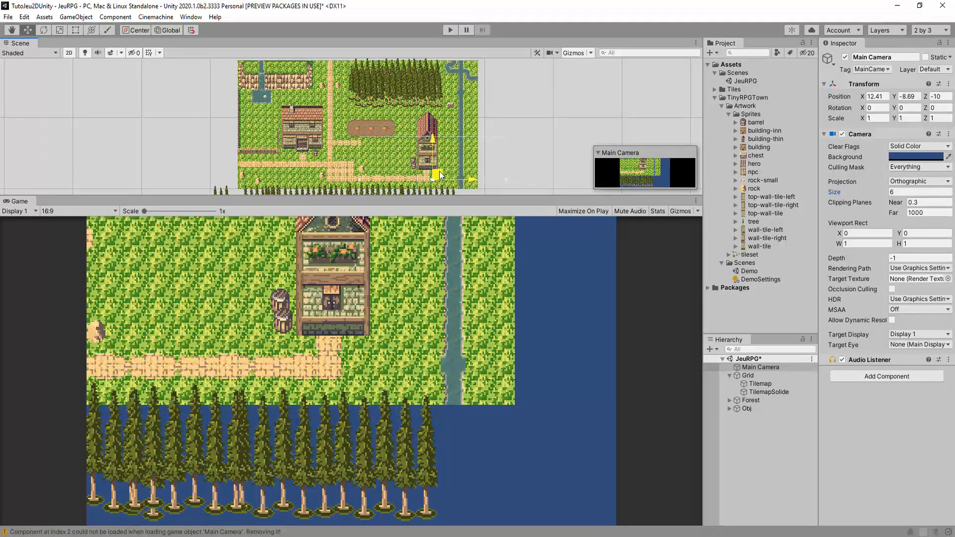
{"action": "middle_click_drag", "start_coordinate": [524, 150], "coordinate": [474, 98]}
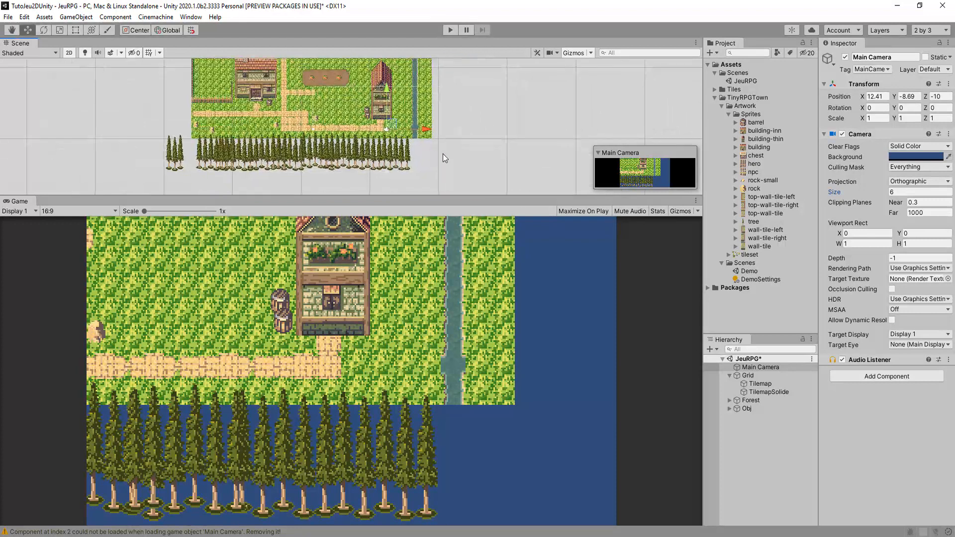
{"action": "scroll", "coordinate": [440, 155], "scroll_direction": "up", "scroll_amount": 3}
{"action": "middle_click_drag", "start_coordinate": [338, 120], "coordinate": [294, 143]}
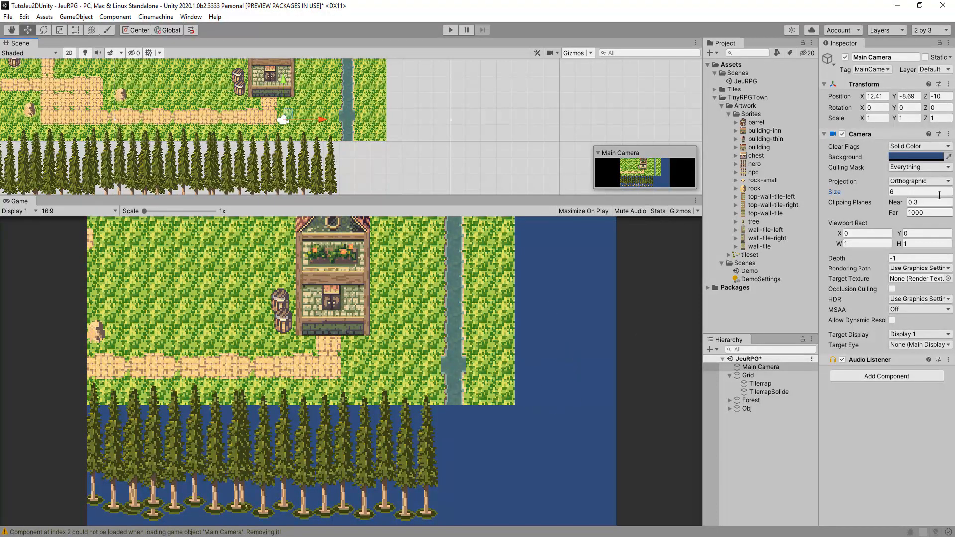
{"action": "left_click", "coordinate": [948, 157]}
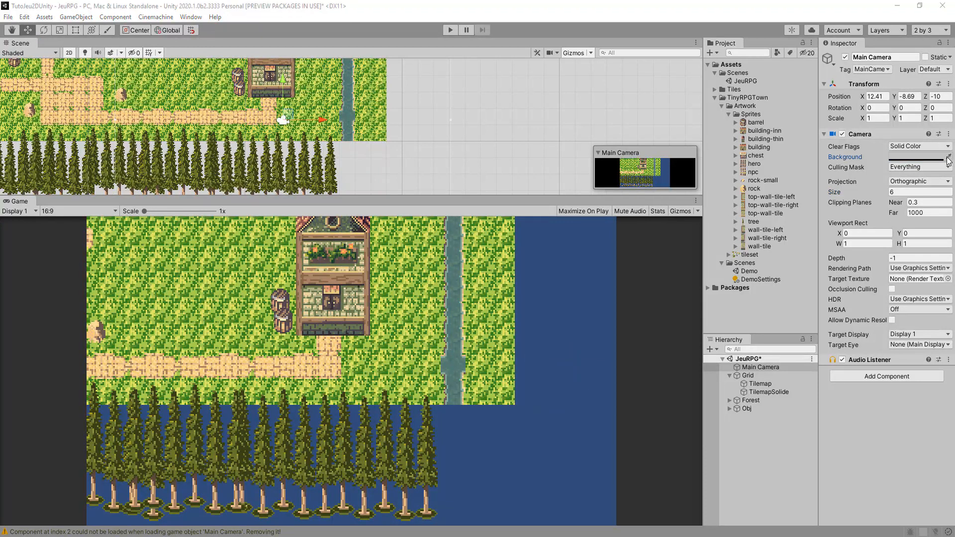
{"action": "left_click", "coordinate": [339, 138]}
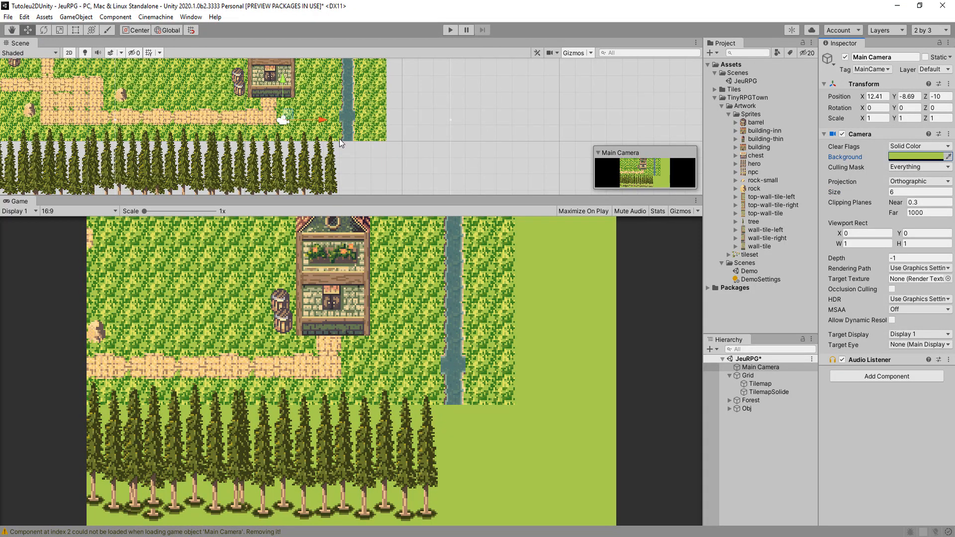
Move the Main Camera back over the inn, to about X -4.6, Y -1.2
{"action": "middle_click_drag", "start_coordinate": [300, 142], "coordinate": [440, 186]}
{"action": "scroll", "coordinate": [427, 175], "scroll_direction": "down", "scroll_amount": 3}
{"action": "left_click_drag", "start_coordinate": [440, 186], "coordinate": [286, 105]}
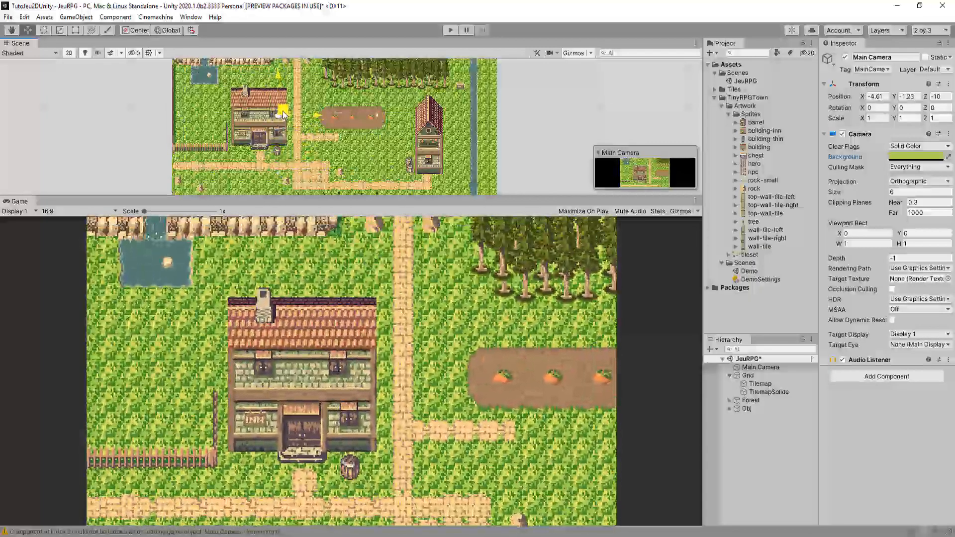
{"action": "scroll", "coordinate": [265, 146], "scroll_direction": "down", "scroll_amount": 5}
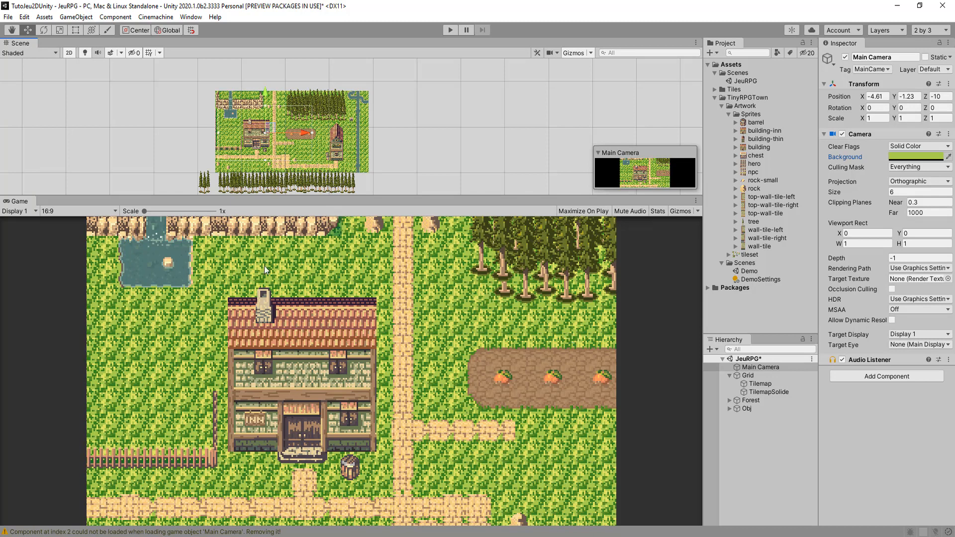
{"action": "scroll", "coordinate": [253, 303], "scroll_direction": "up", "scroll_amount": 1}
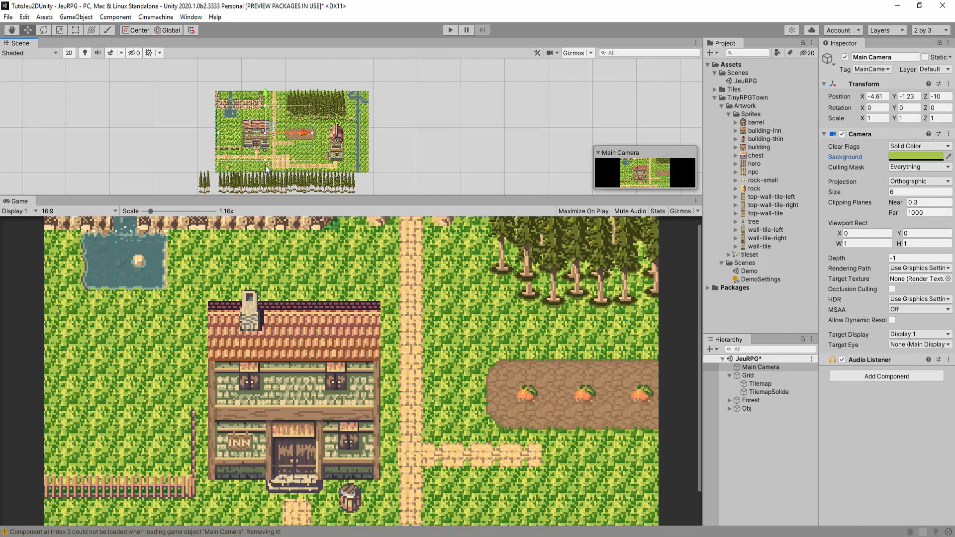
{"action": "scroll", "coordinate": [289, 162], "scroll_direction": "down", "scroll_amount": 1}
{"action": "scroll", "coordinate": [208, 238], "scroll_direction": "down", "scroll_amount": 1}
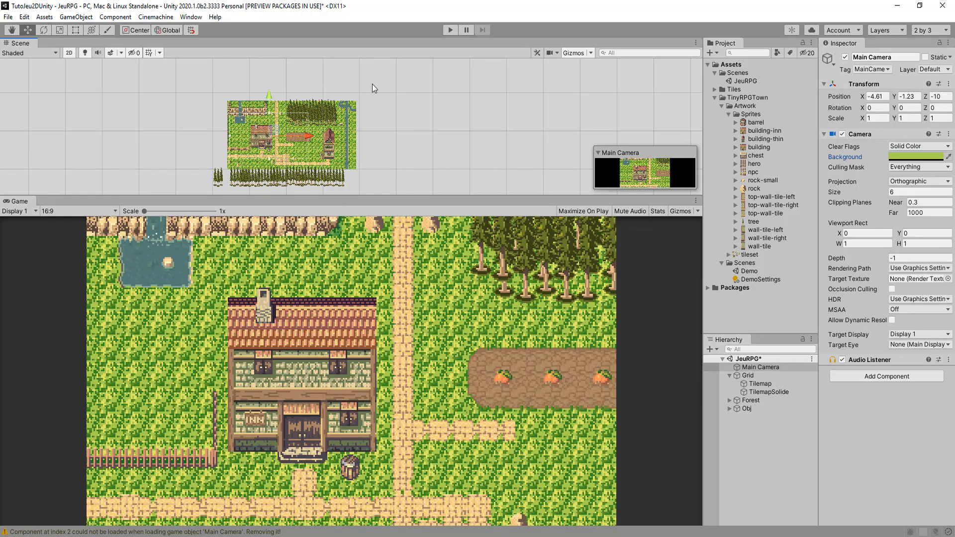
Enlarge the Scene view at the expense of the Game view and frame the map with its lower tree row
{"action": "scroll", "coordinate": [261, 154], "scroll_direction": "up", "scroll_amount": 3}
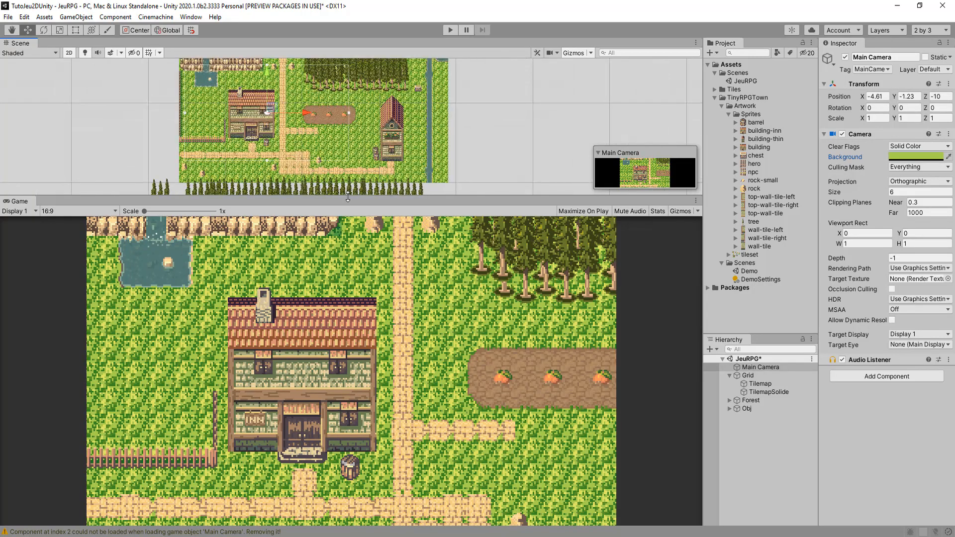
{"action": "left_click_drag", "start_coordinate": [348, 198], "coordinate": [347, 254]}
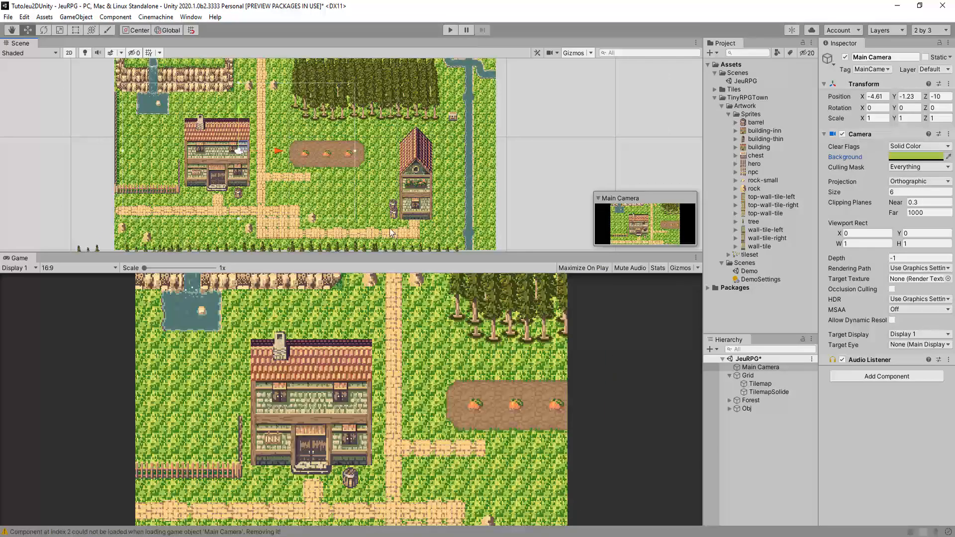
{"action": "left_click_drag", "start_coordinate": [462, 253], "coordinate": [462, 332]}
{"action": "middle_click_drag", "start_coordinate": [357, 223], "coordinate": [411, 221]}
{"action": "scroll", "coordinate": [383, 232], "scroll_direction": "down", "scroll_amount": 4}
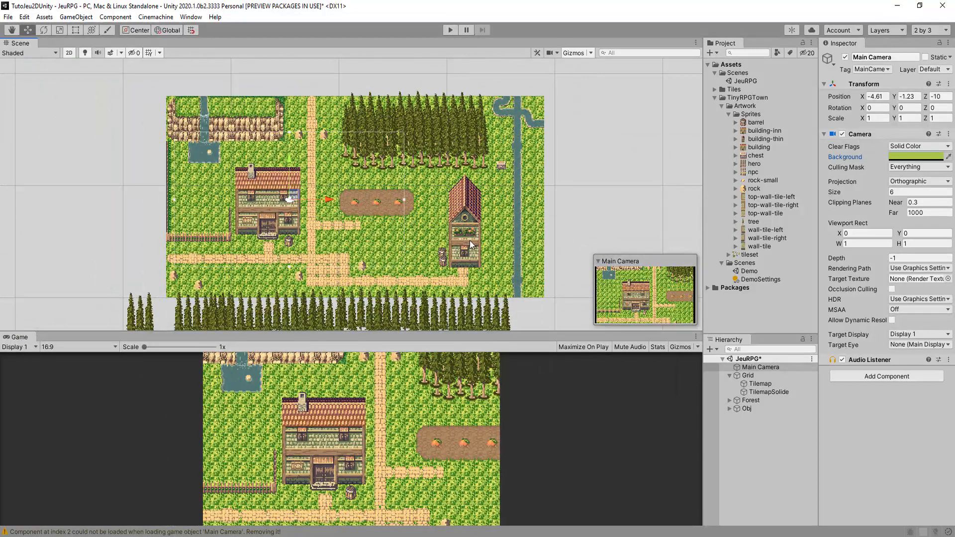